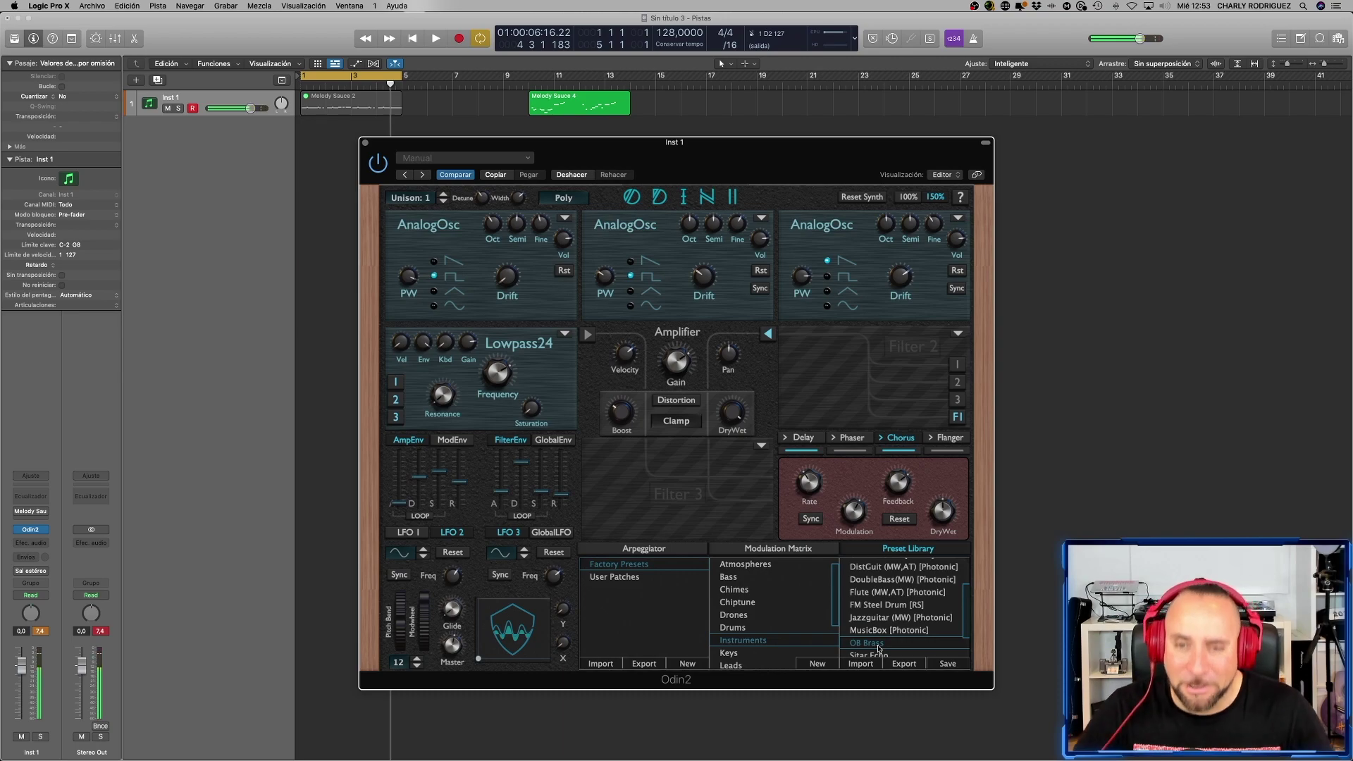
pyautogui.scroll(-3, 878, 634)
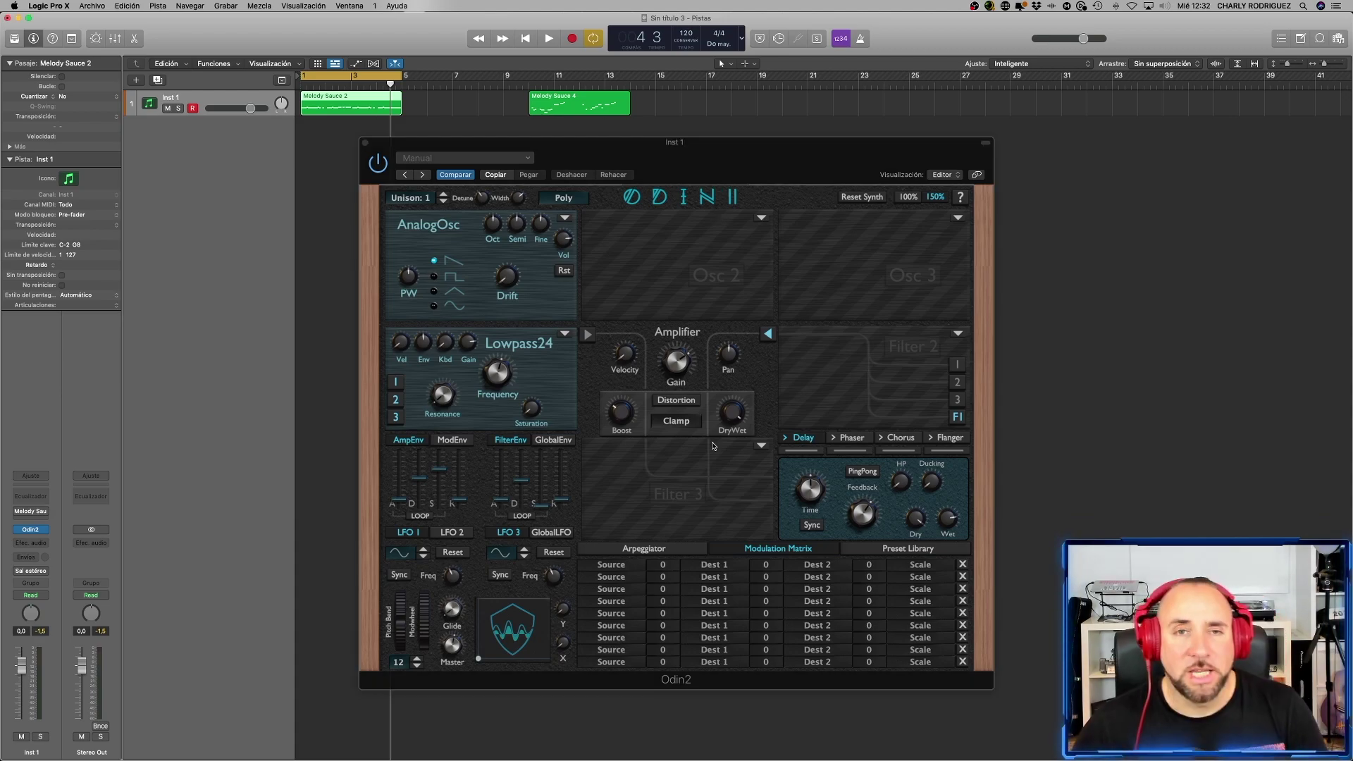
# - Switch to Safari, review the Odin 2.2.4 downloads for Windows, MacOS and Linux on thewavewarden.com, and show the browser's recent downloads
pyautogui.hotkey('ctrl', 'Up')
pyautogui.click(987, 212)
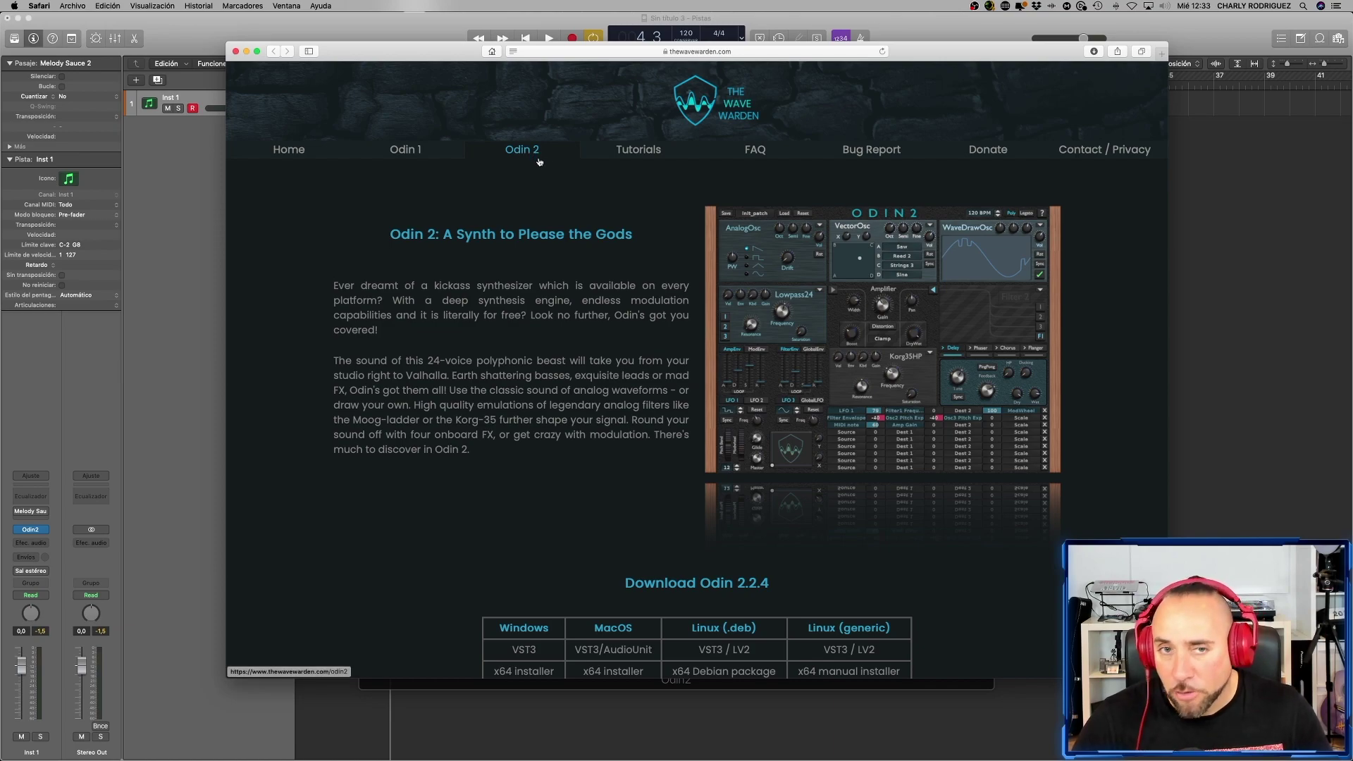
pyautogui.scroll(-3, 593, 418)
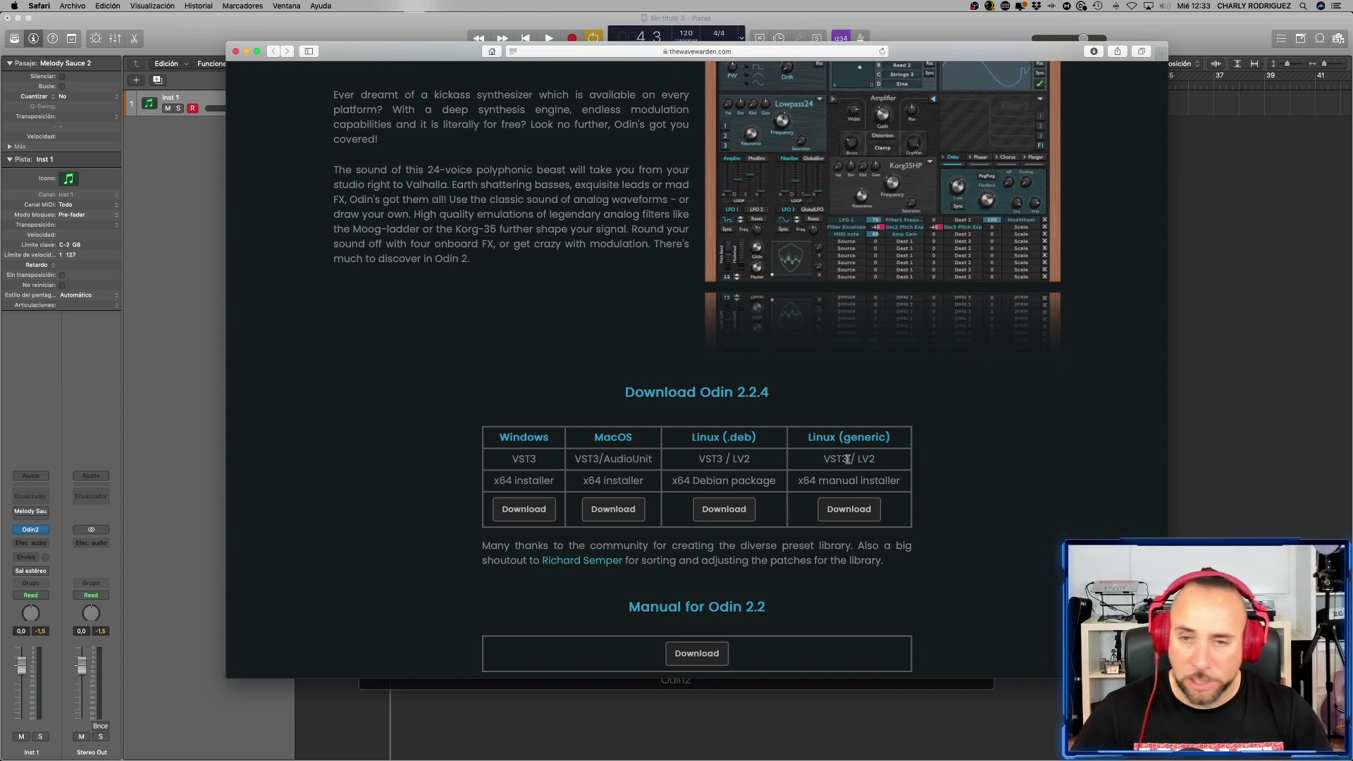
pyautogui.scroll(-4, 845, 437)
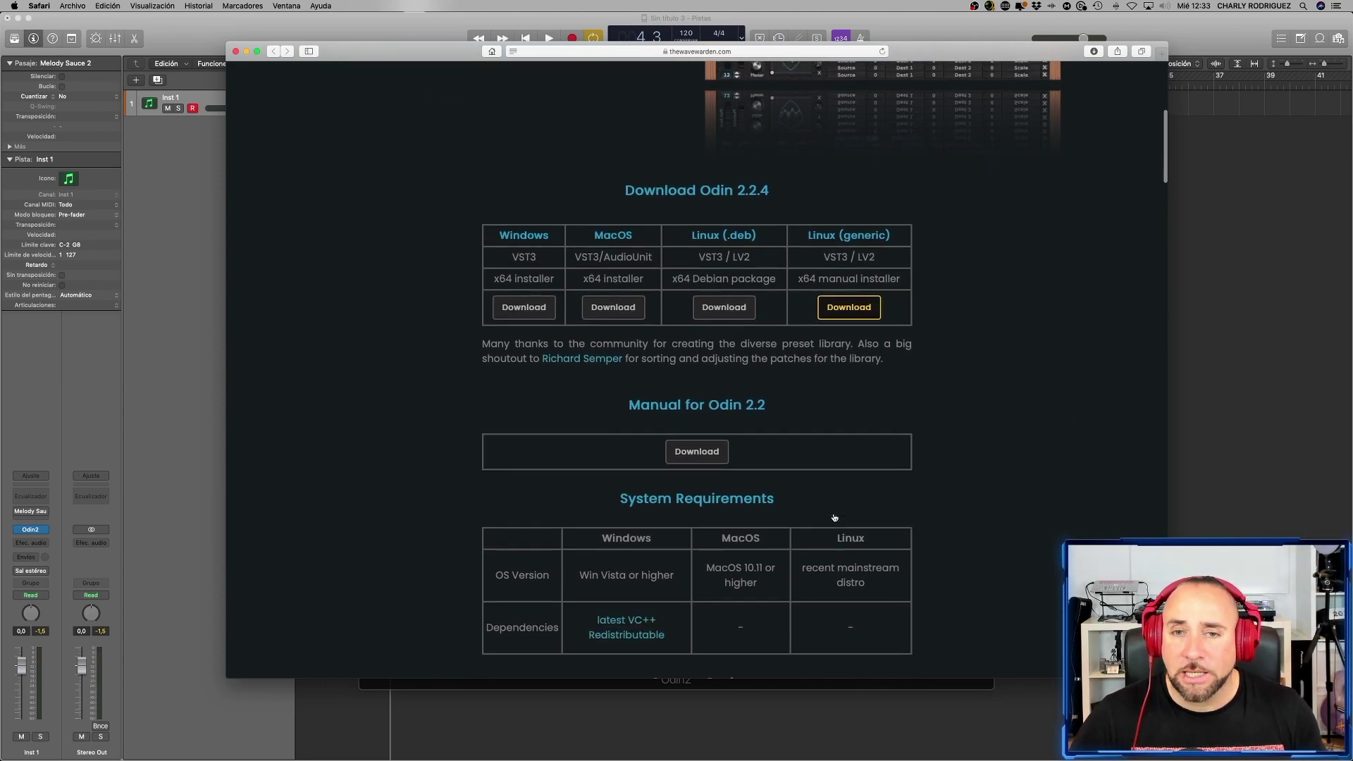
pyautogui.click(1094, 50)
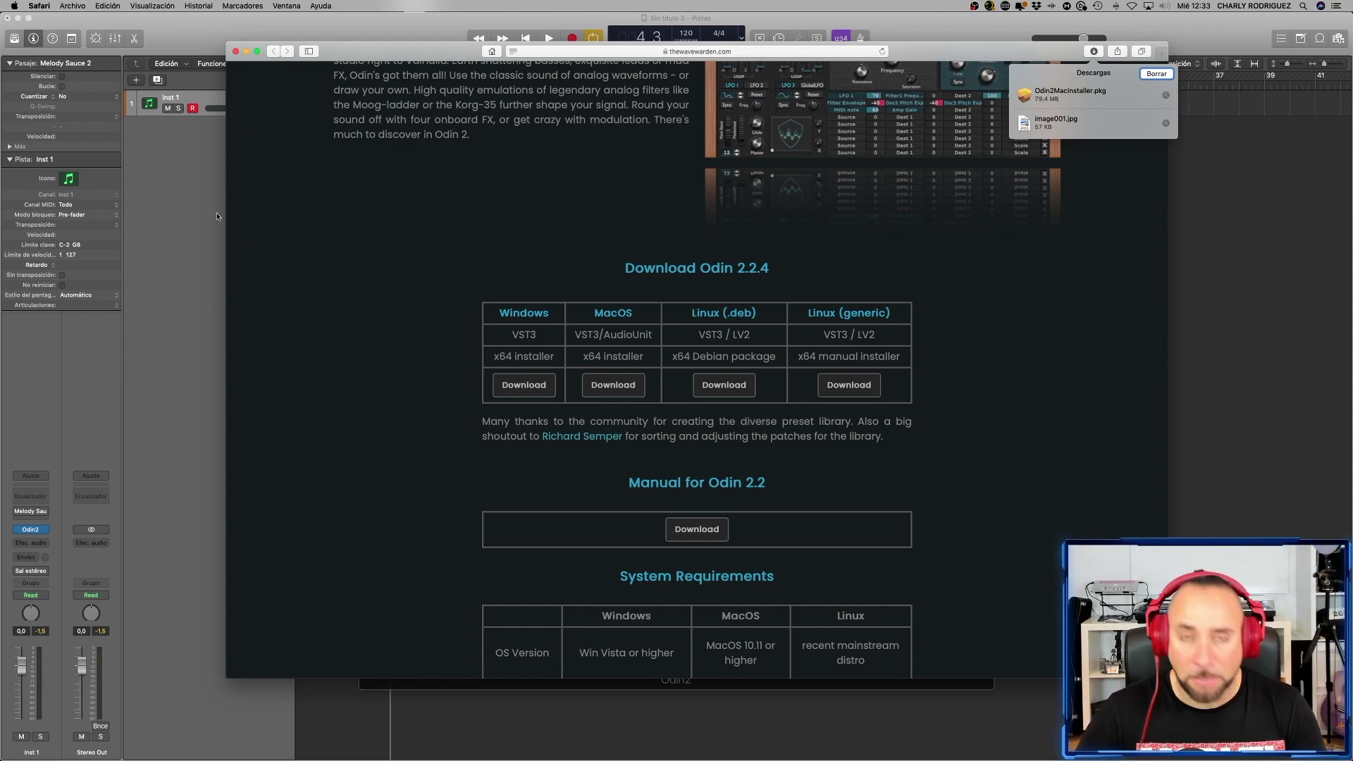
# - Open Odin2MacInstaller.pkg from the desktop, close the installer at its introduction, and bring up the file's opening options
pyautogui.click(18, 17)
pyautogui.click(117, 61)
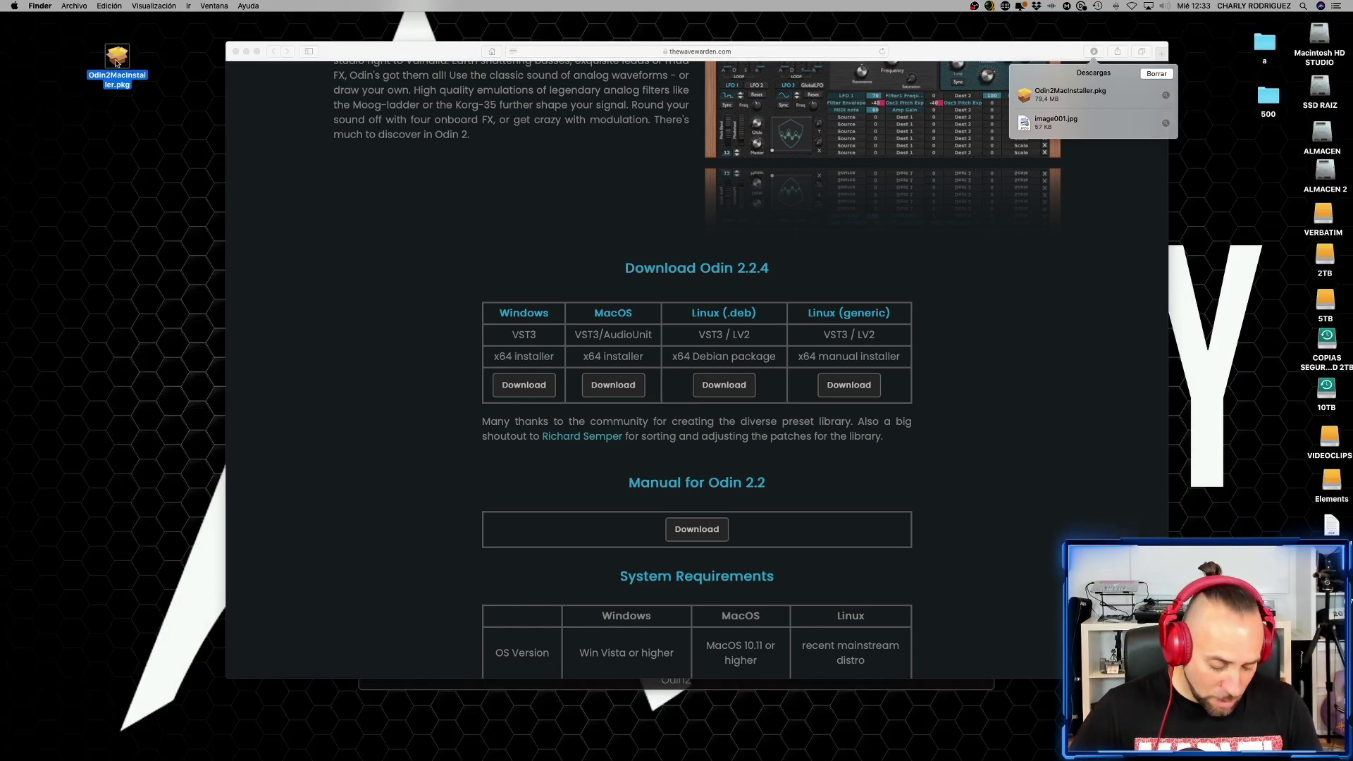
pyautogui.doubleClick(117, 61)
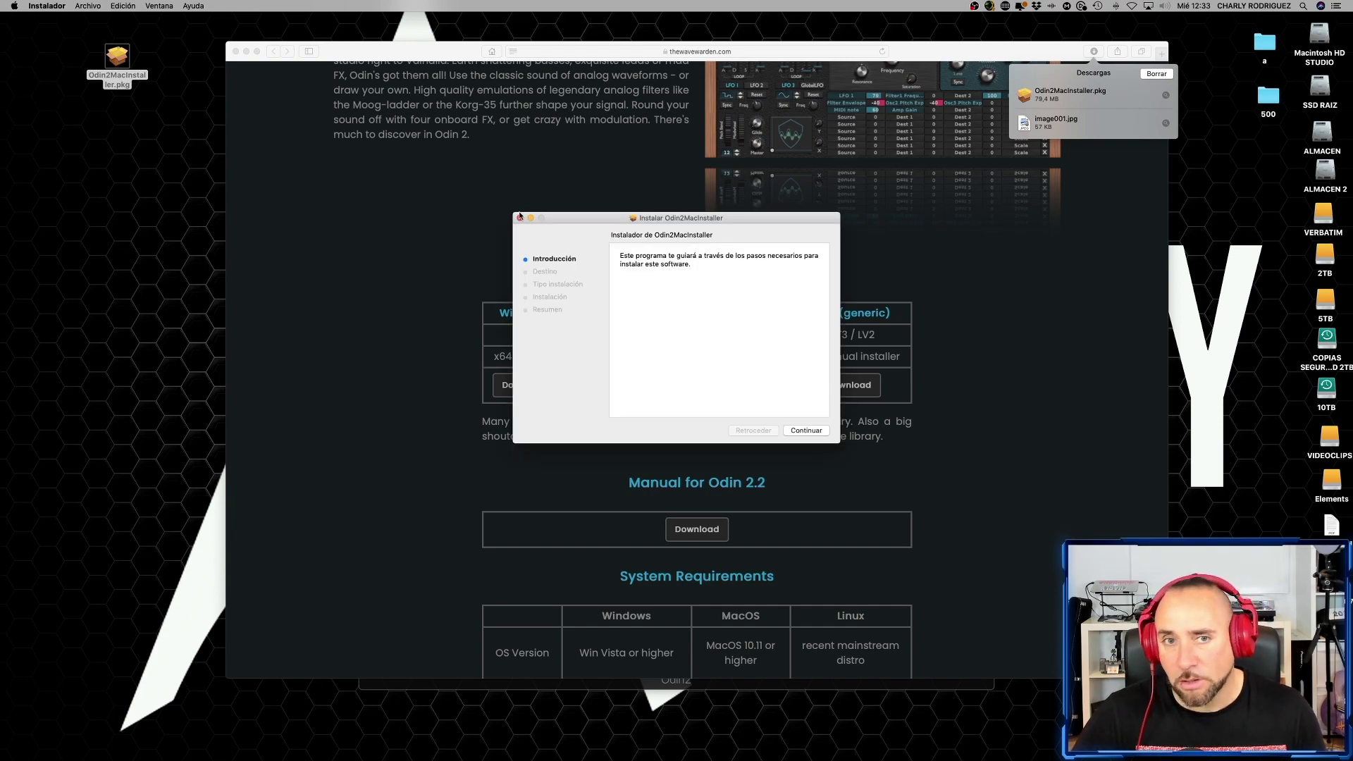
pyautogui.click(521, 219)
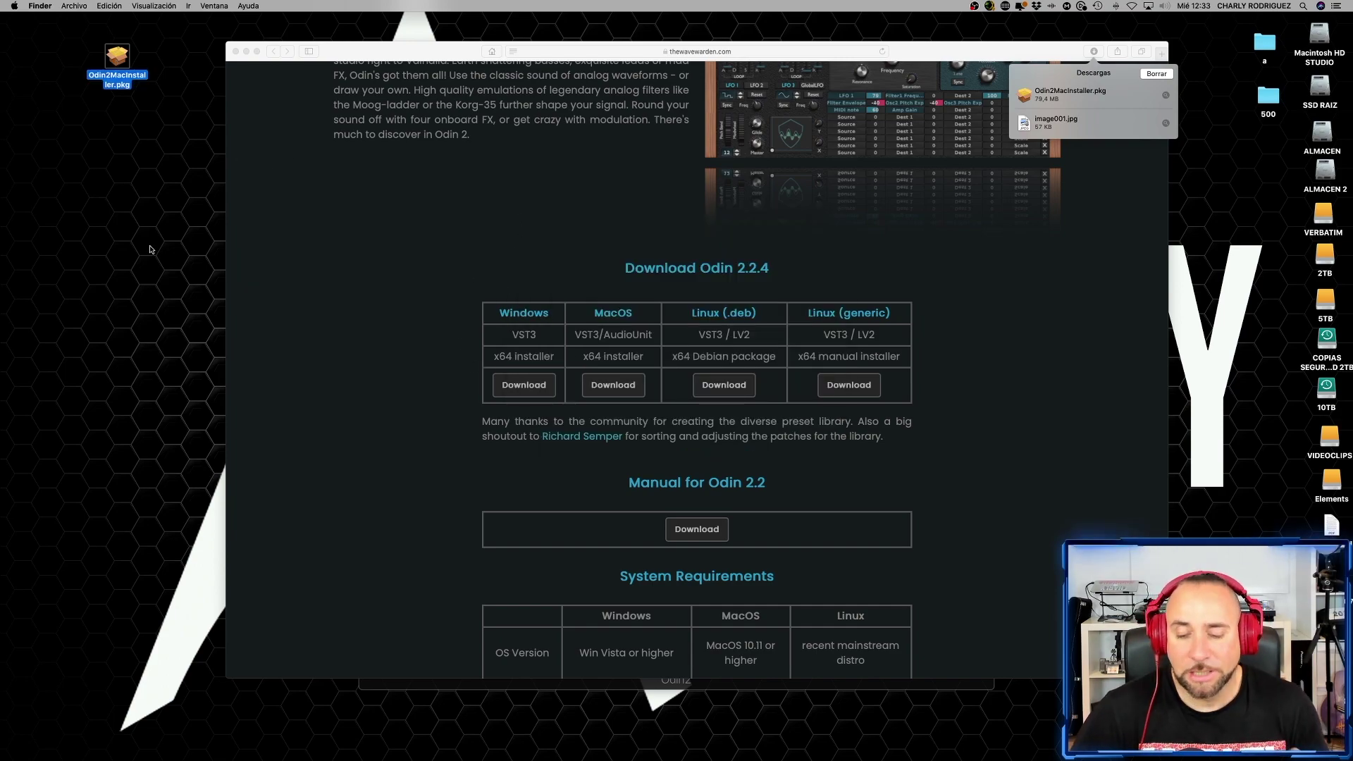
pyautogui.rightClick(121, 55)
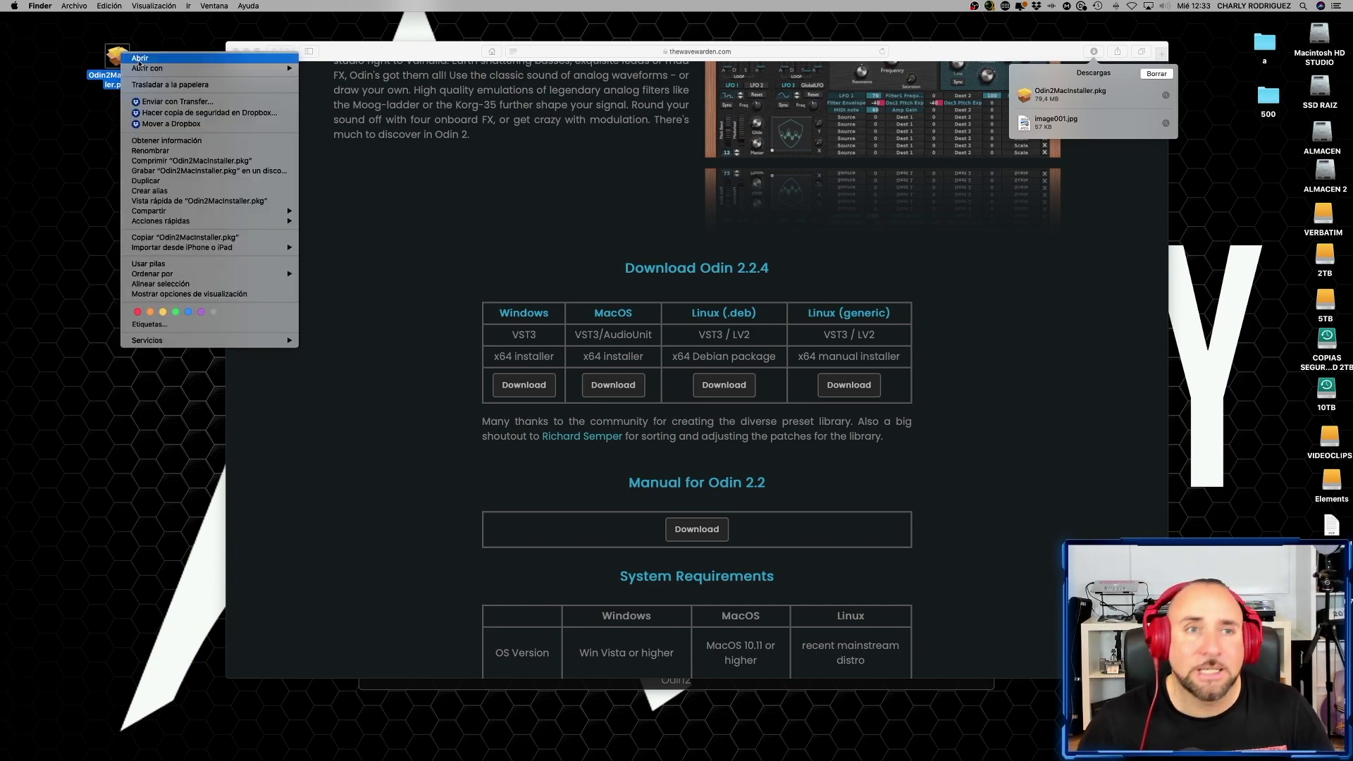
pyautogui.click(124, 58)
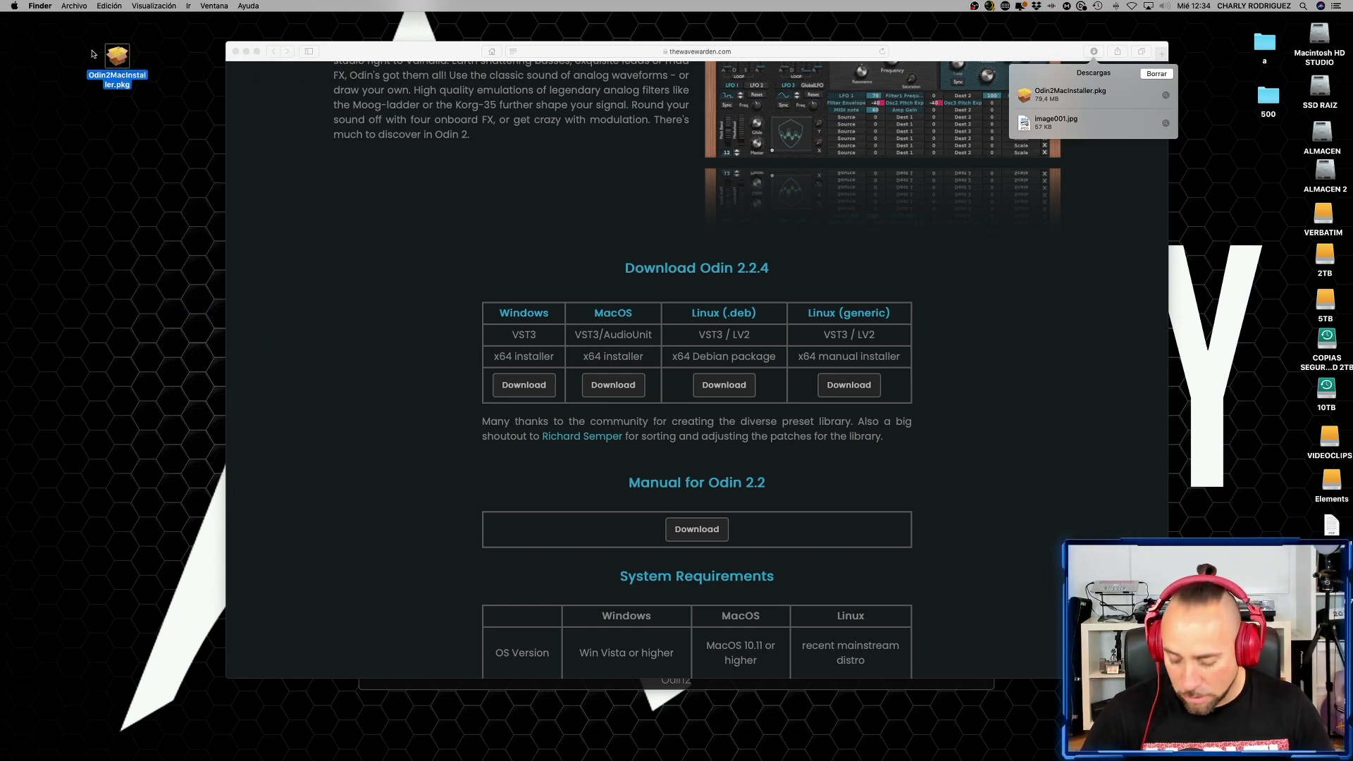
# - Return to Logic Pro and mute the Melody Sauce 2 region on the Inst 1 track
pyautogui.moveTo(1161, 760)
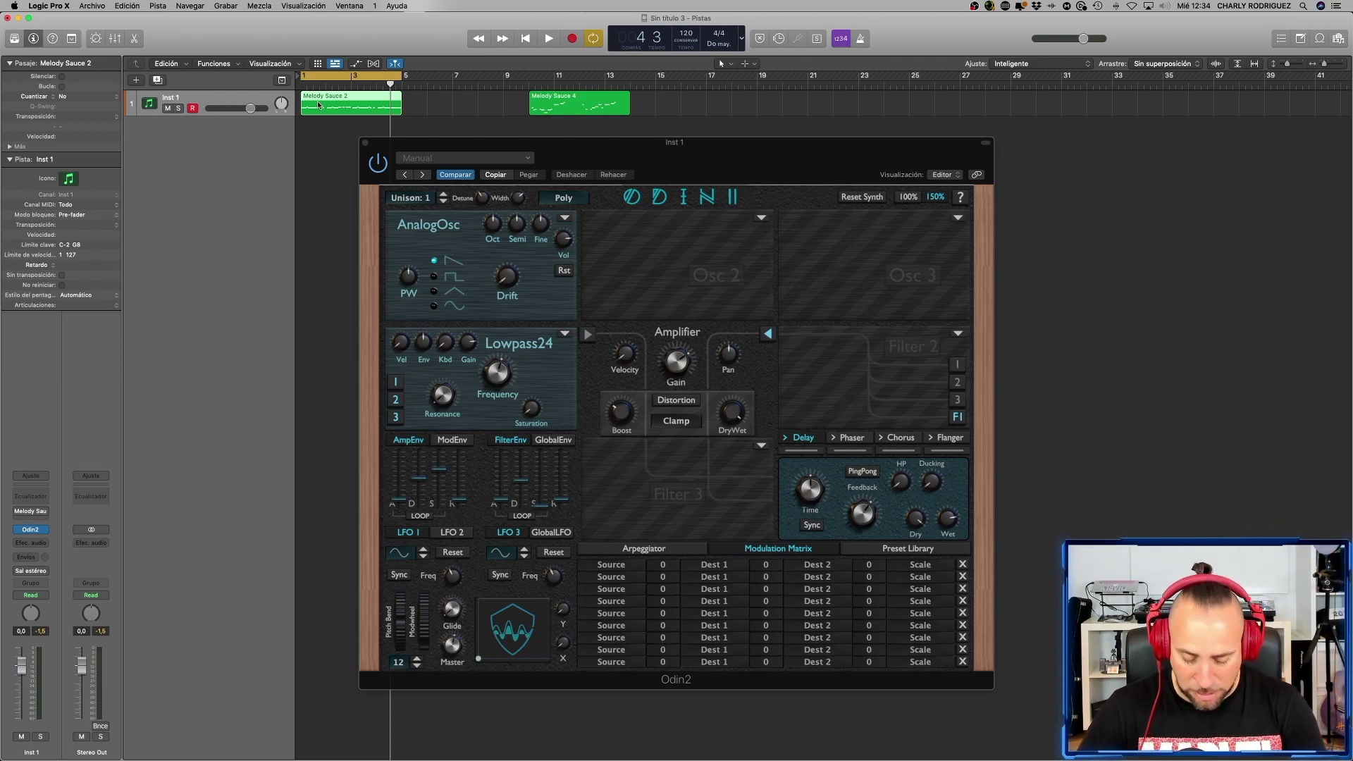
pyautogui.hotkey('ctrl', 'm')
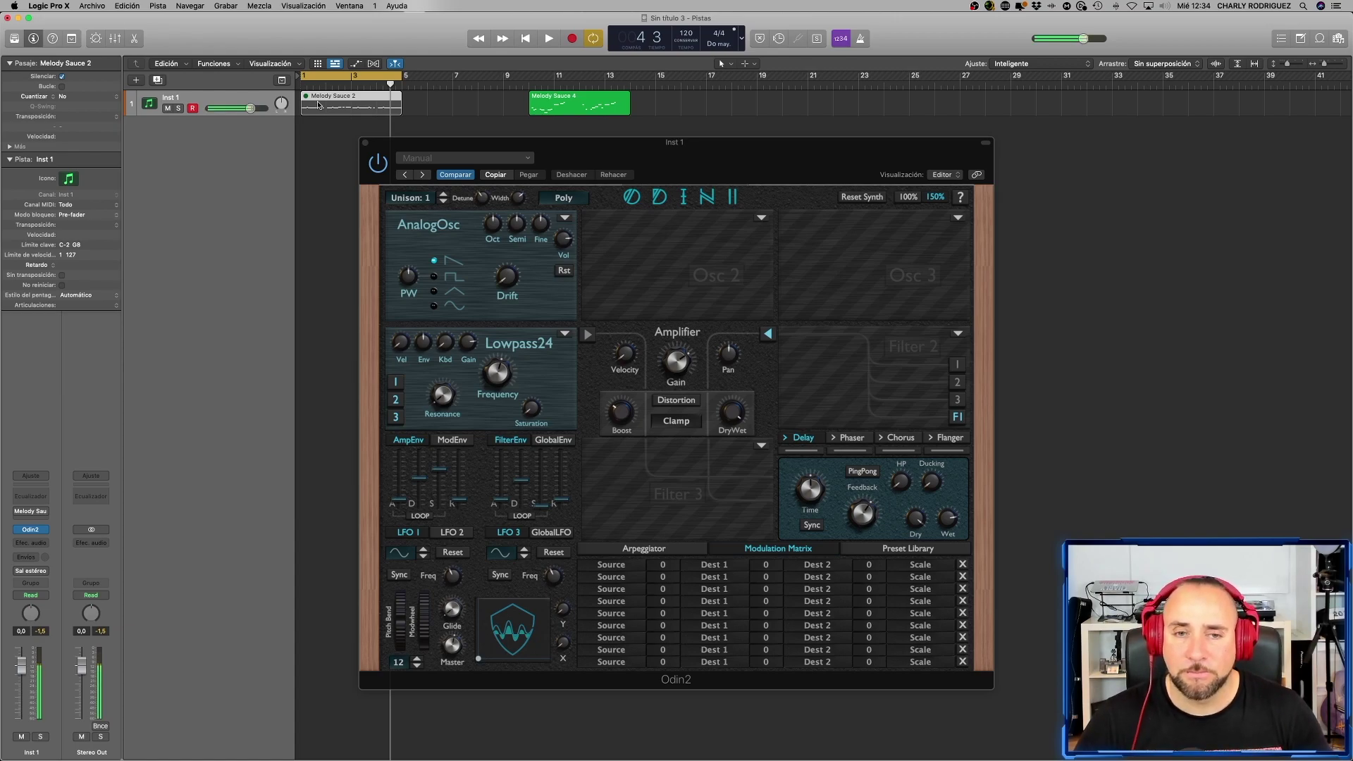
# - Bypass Odin2's Filter 1 and restore it to the Lowpass 24 type
pyautogui.click(565, 333)
pyautogui.click(580, 348)
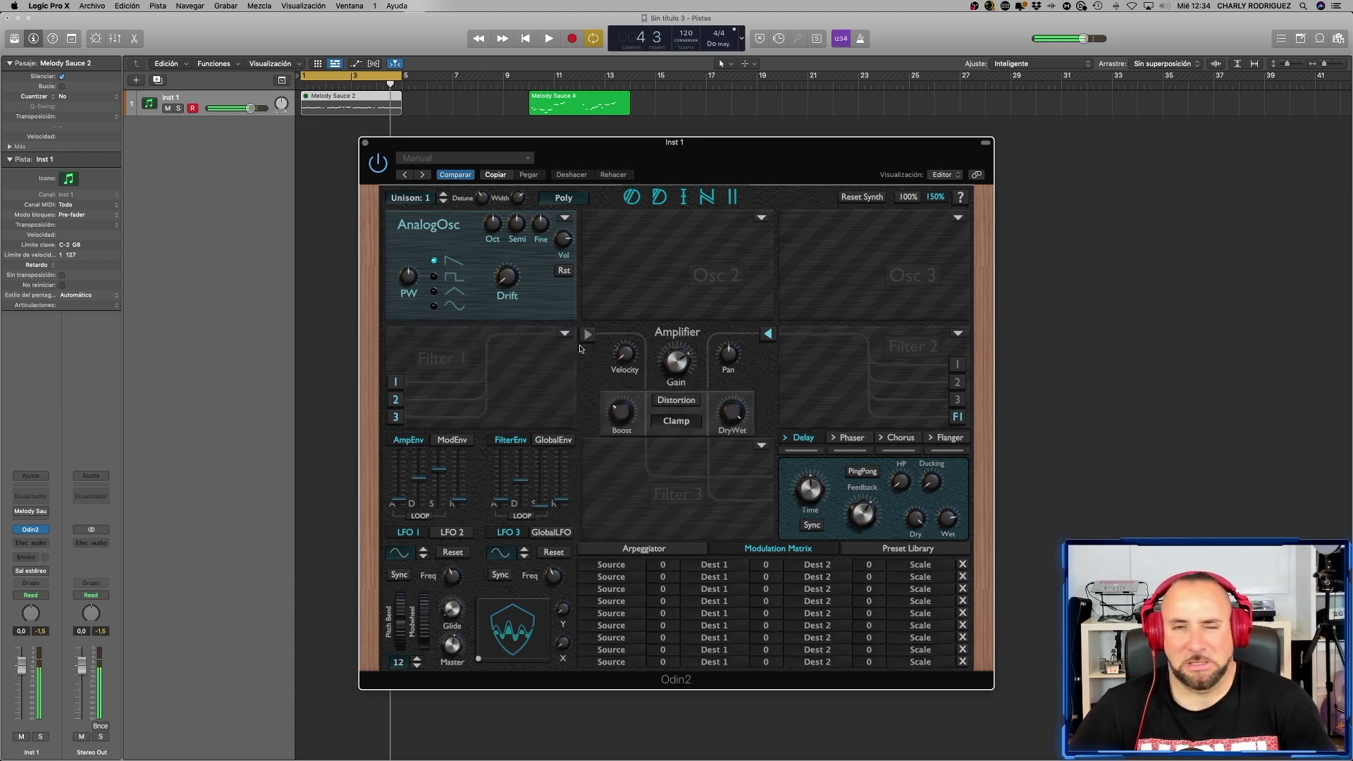
pyautogui.click(564, 334)
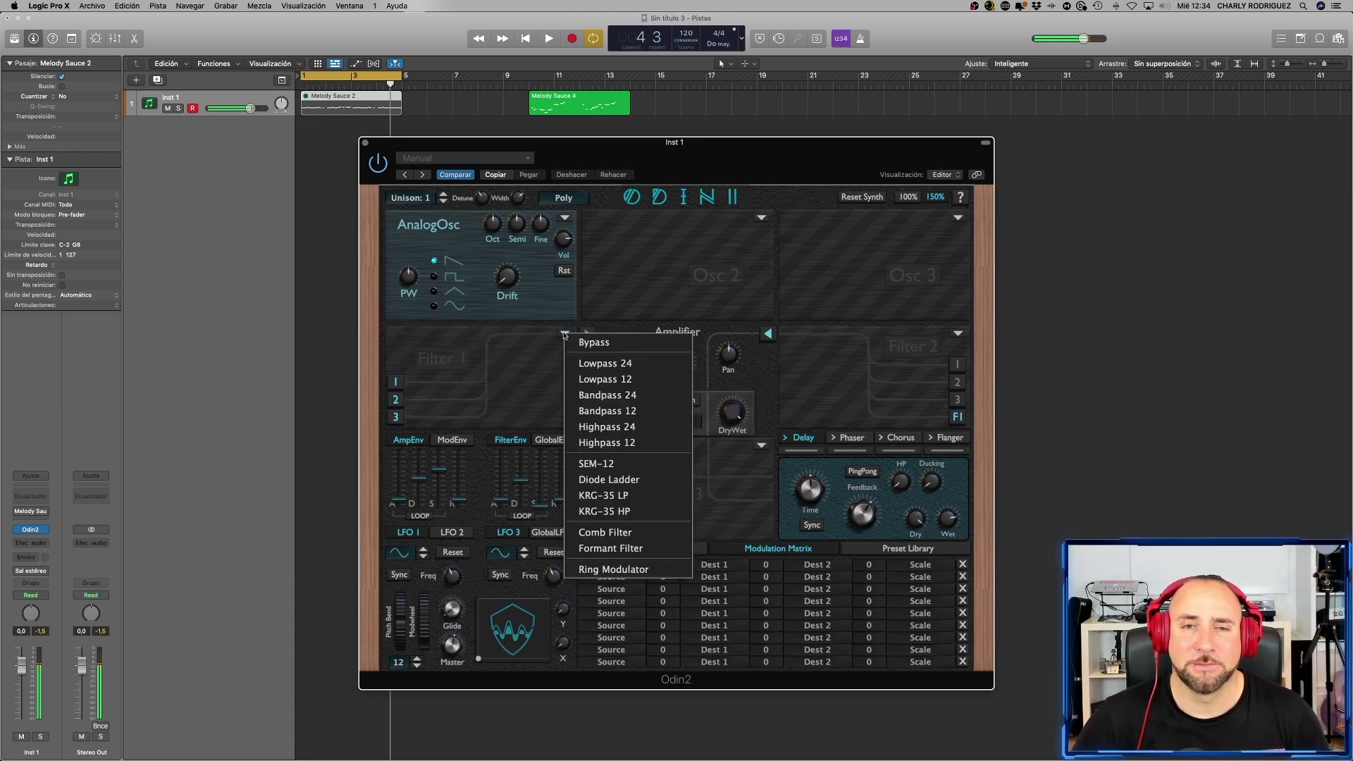
pyautogui.click(603, 365)
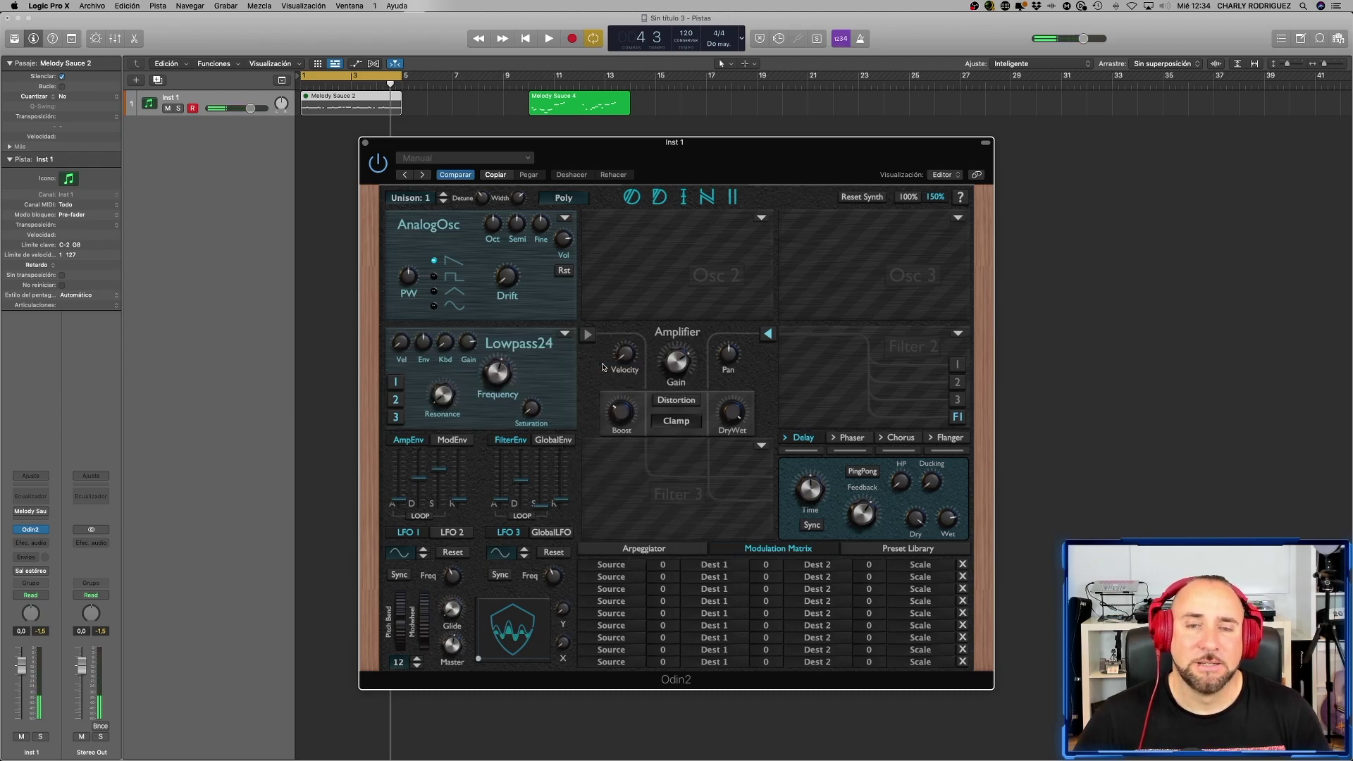
# - Try the SEM-12 and Diode Ladder types in Filter 1 and settle on KRG-35 LP
pyautogui.click(565, 334)
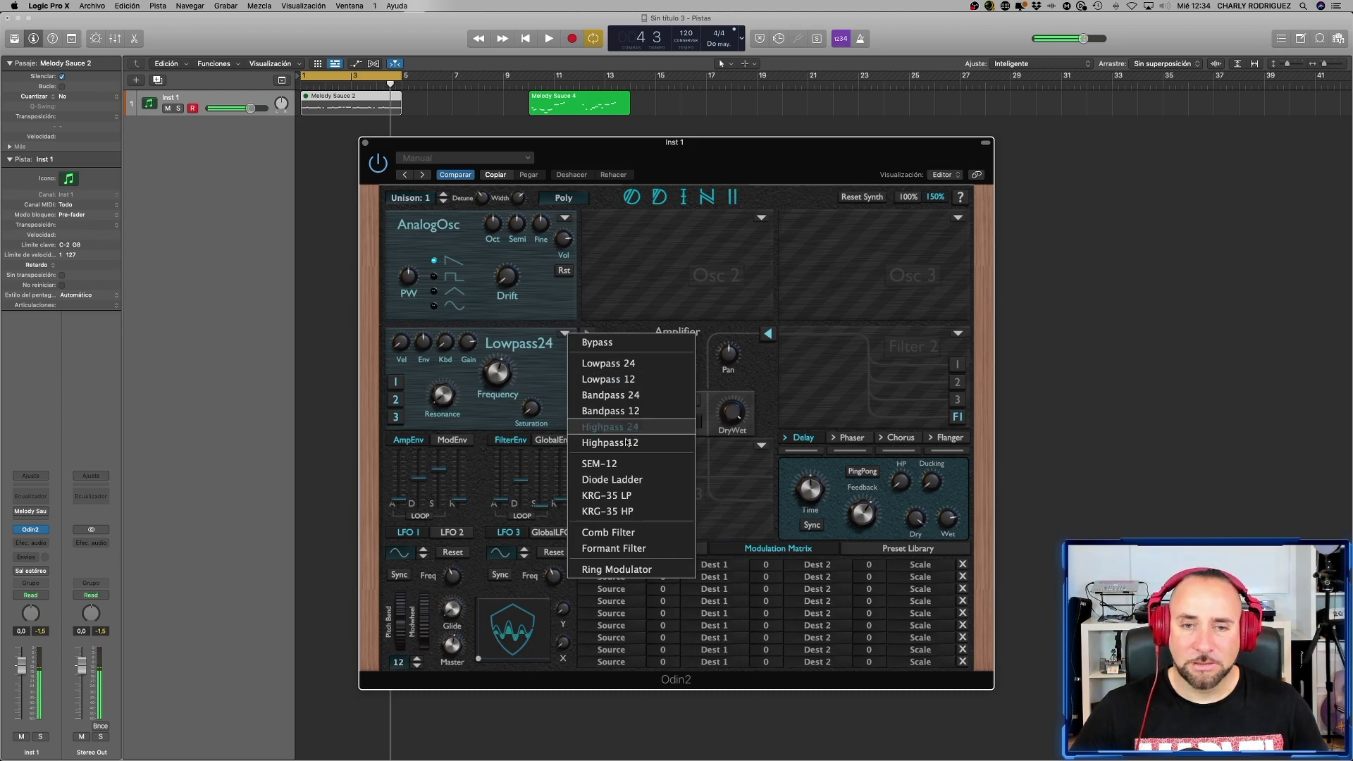
pyautogui.click(637, 468)
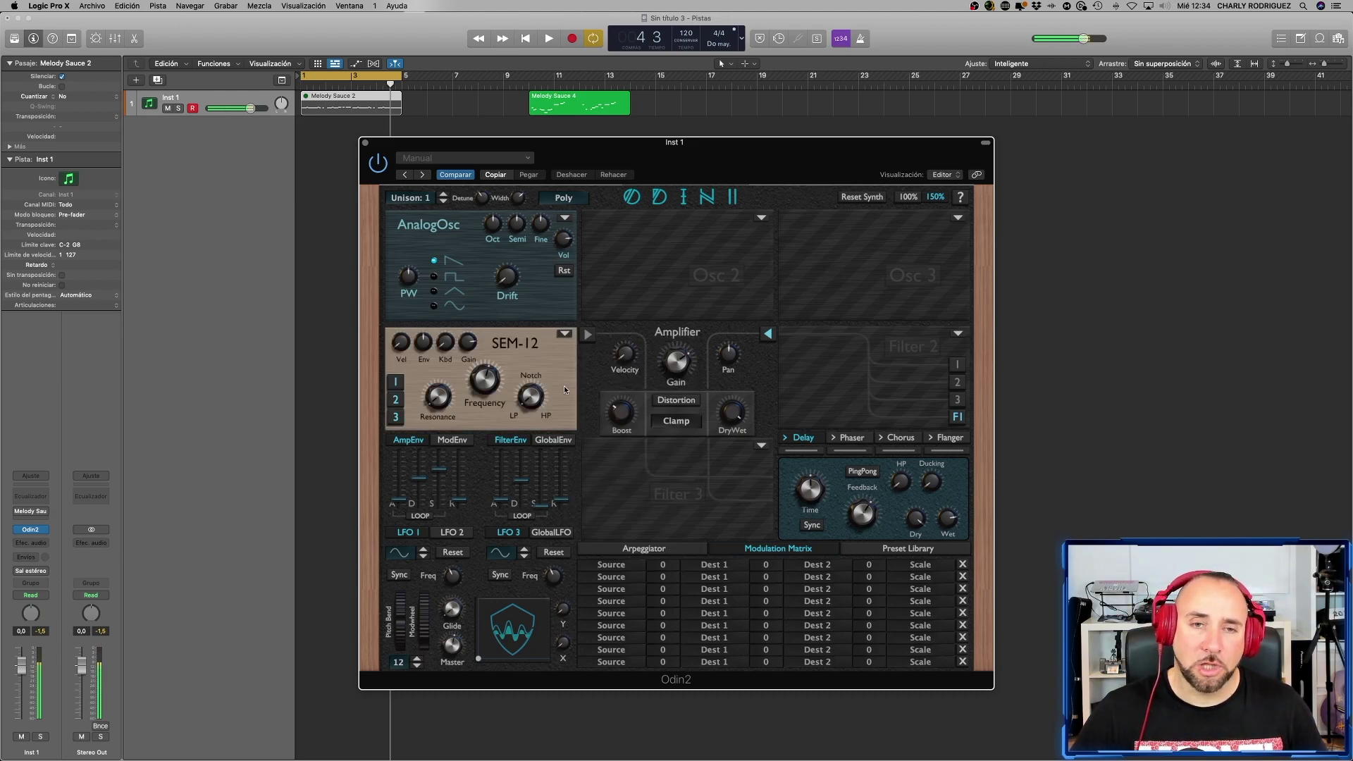
pyautogui.click(557, 333)
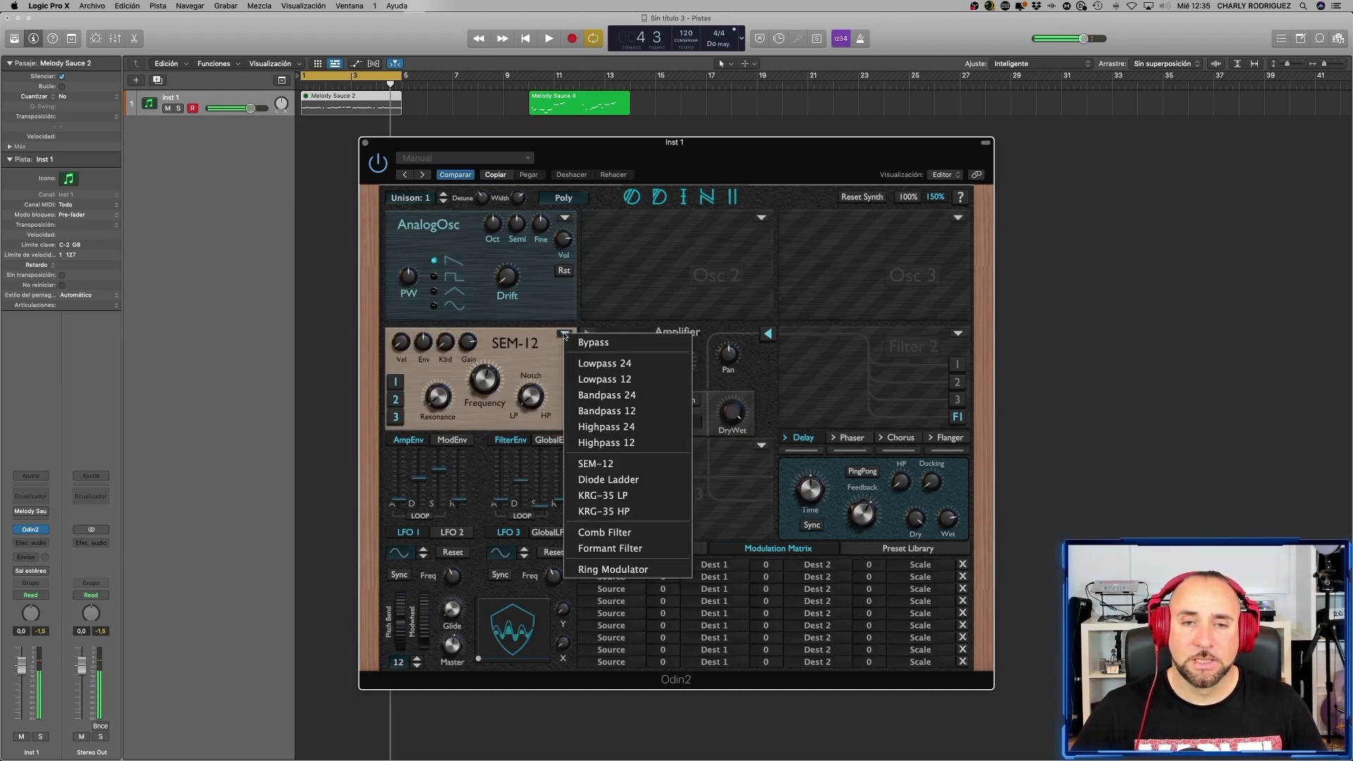
pyautogui.click(620, 480)
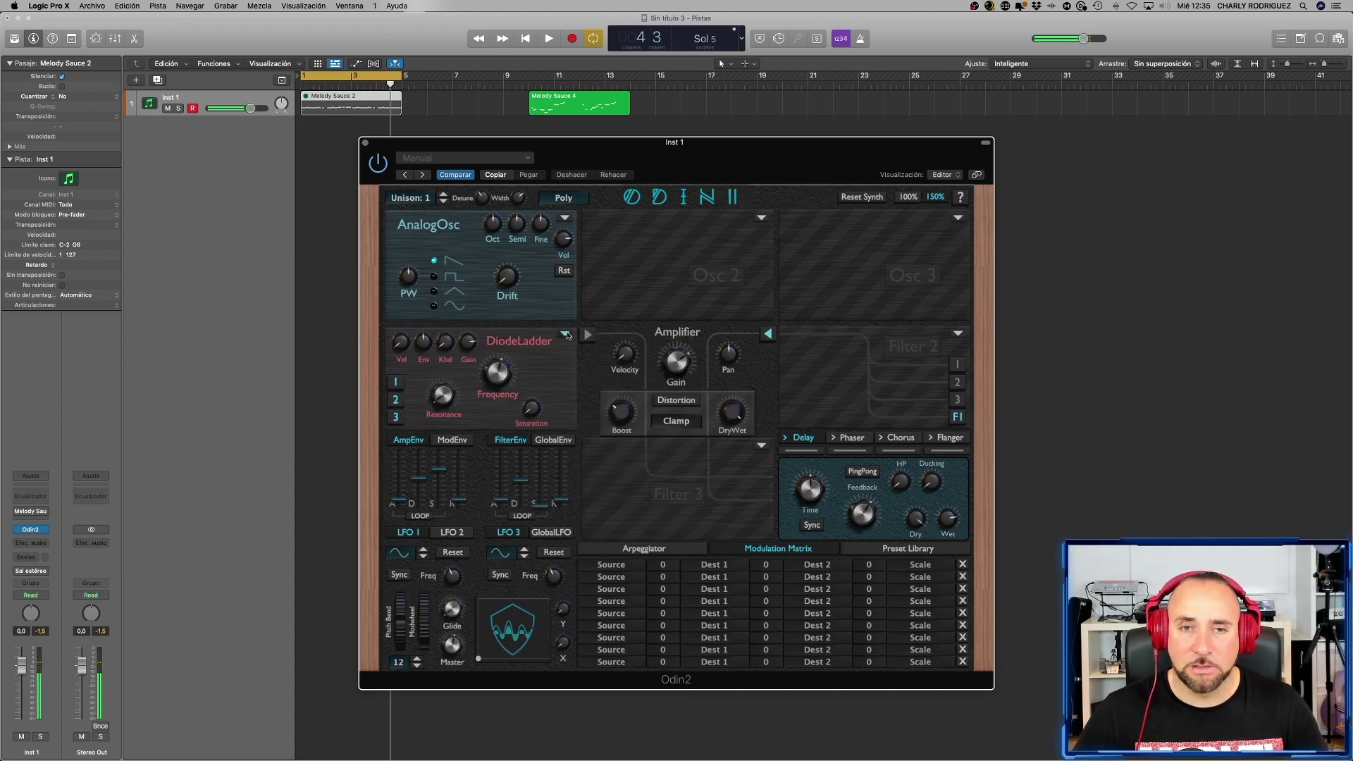
pyautogui.click(565, 333)
pyautogui.click(609, 495)
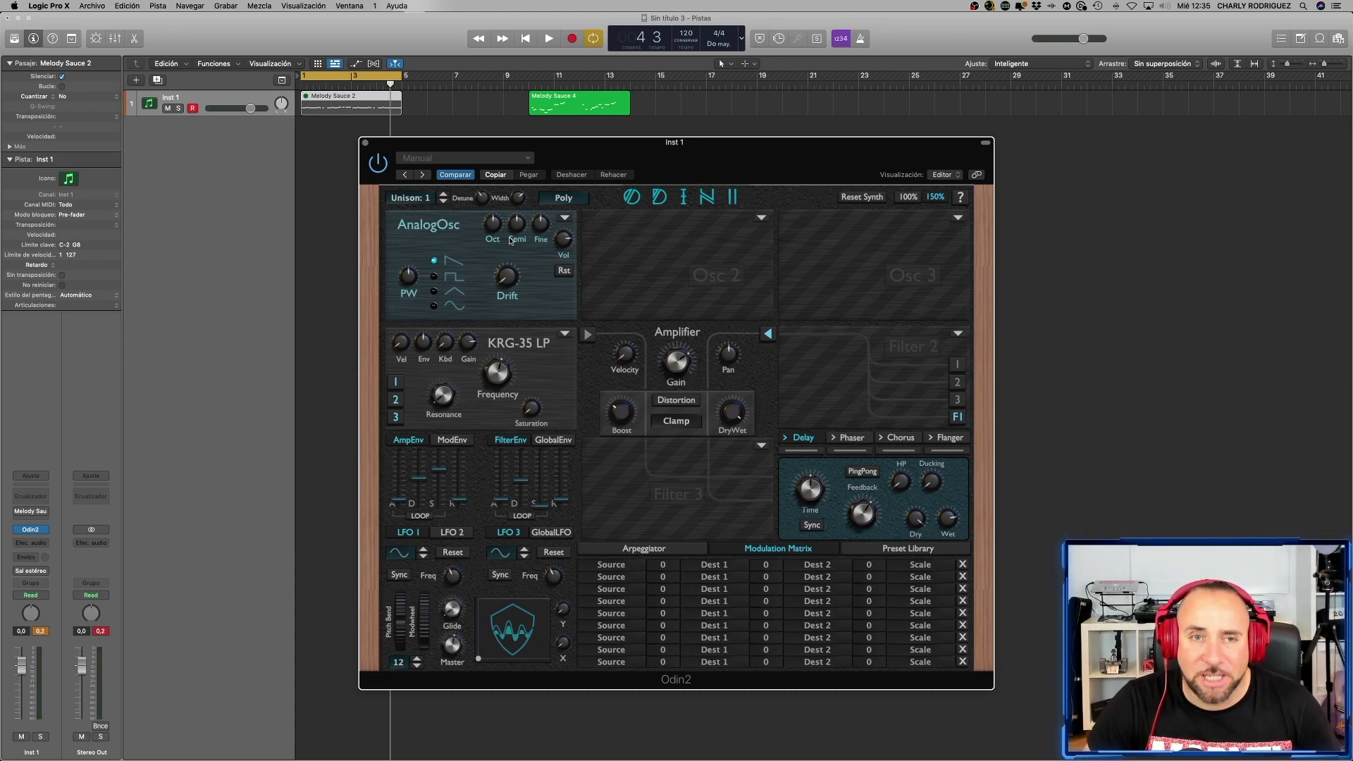
# - Load a Wavetable Oscillator into Osc 2, select the FM wavetable and adjust its WT-Position
pyautogui.click(761, 218)
pyautogui.click(713, 268)
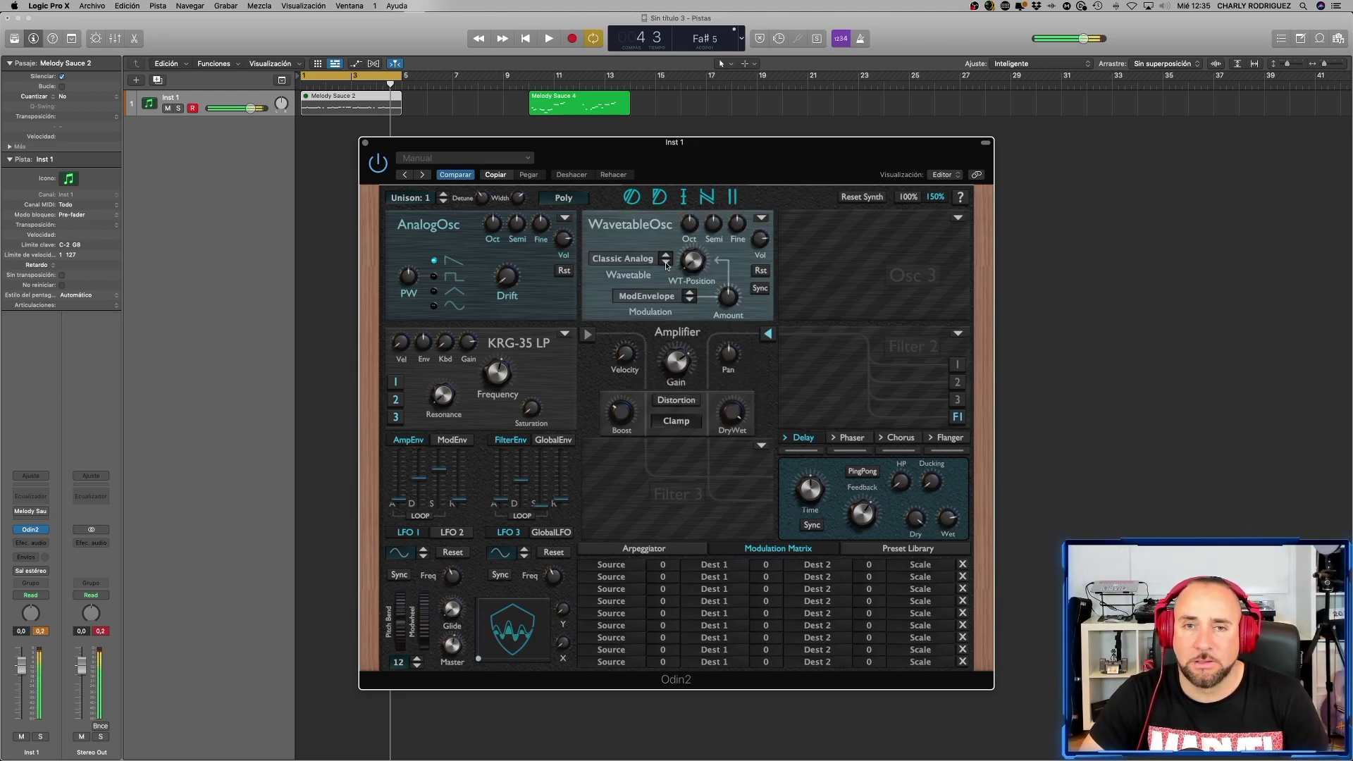
pyautogui.click(666, 265)
pyautogui.click(666, 265)
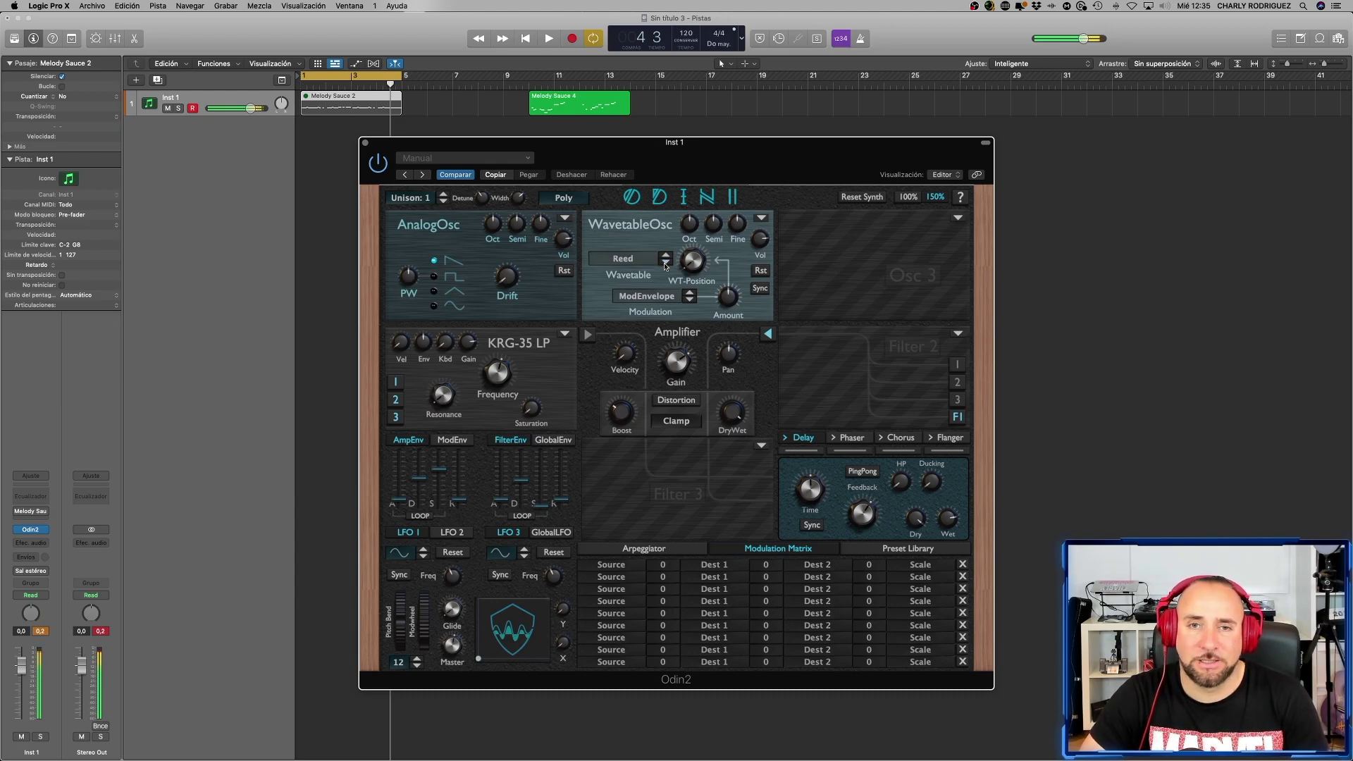
pyautogui.click(665, 265)
pyautogui.moveTo(691, 273); pyautogui.dragTo(676, 234)
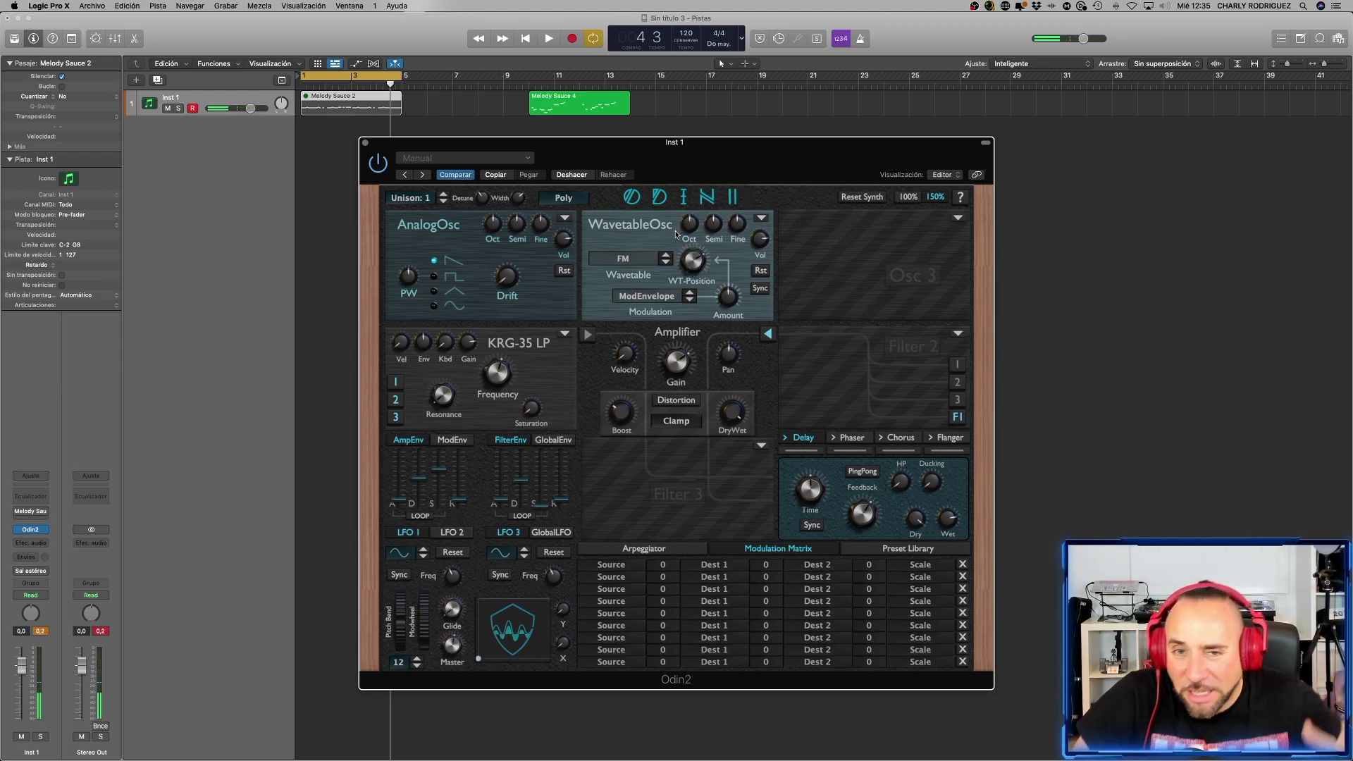
# - Replace the wavetable oscillator in Osc 2 with a Wavedraw Oscillator and draw a custom waveform in its display
pyautogui.click(760, 218)
pyautogui.click(759, 226)
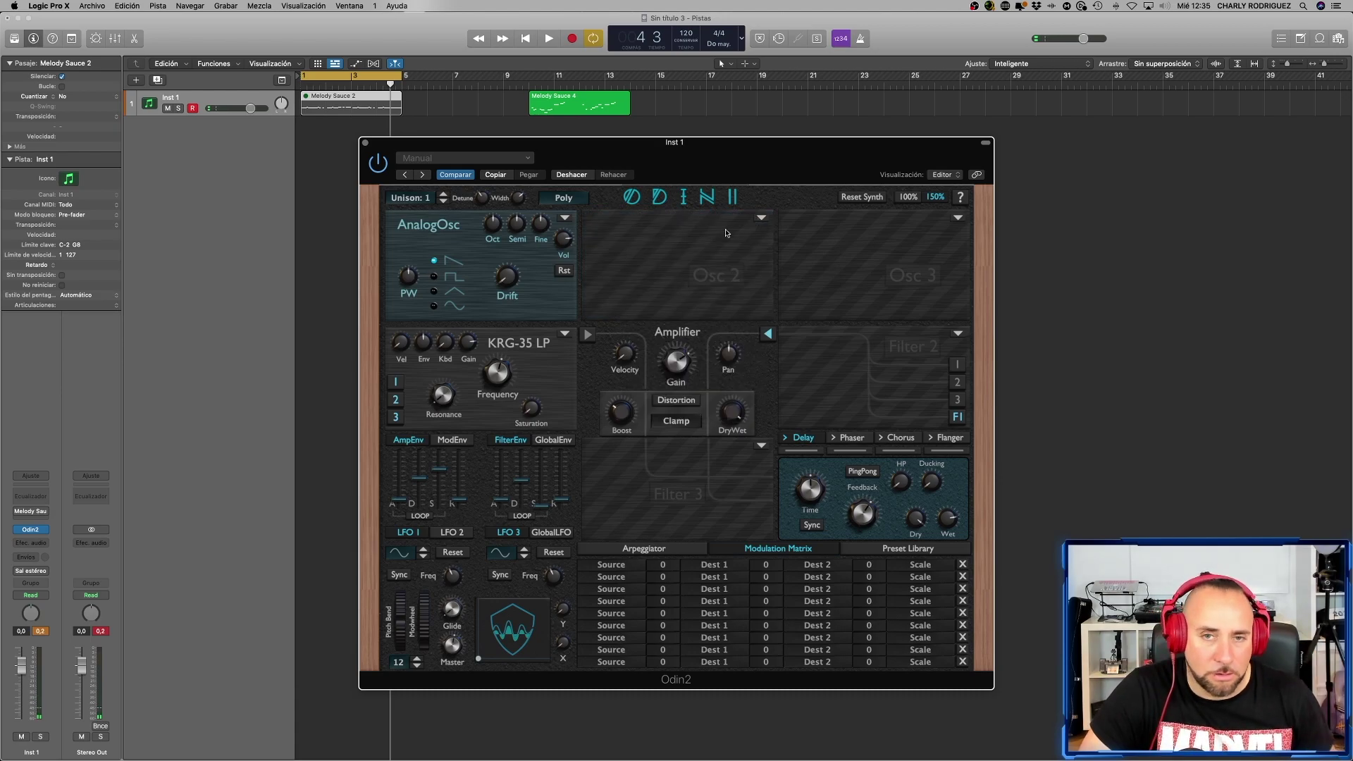
pyautogui.click(762, 219)
pyautogui.click(698, 381)
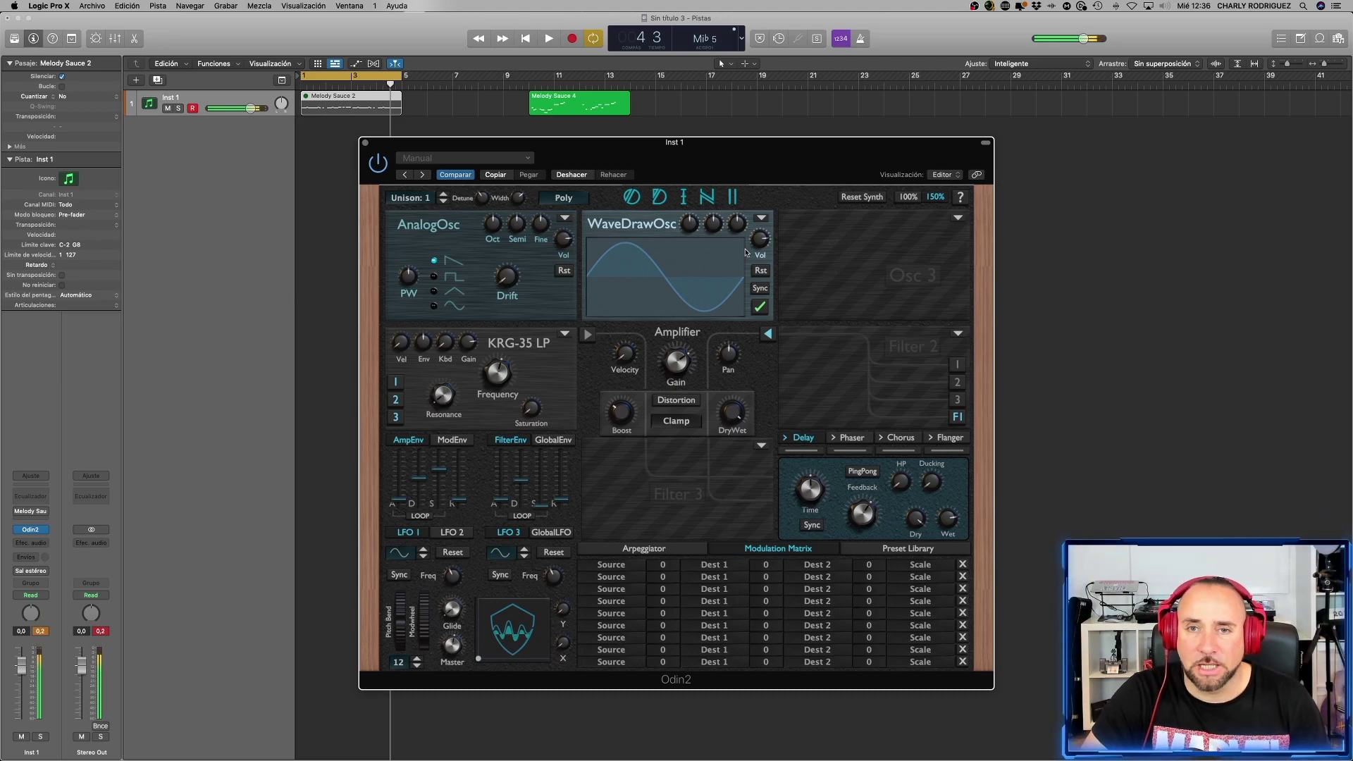
pyautogui.moveTo(672, 283)
pyautogui.mouseDown()
pyautogui.moveTo(673, 248)
pyautogui.moveTo(728, 257)
pyautogui.moveTo(678, 284)
pyautogui.moveTo(677, 301)
pyautogui.moveTo(707, 287)
pyautogui.moveTo(684, 304)
pyautogui.moveTo(624, 283)
pyautogui.moveTo(596, 299)
pyautogui.moveTo(665, 248)
pyautogui.moveTo(681, 272)
pyautogui.moveTo(715, 242)
pyautogui.moveTo(650, 247)
pyautogui.mouseUp()
pyautogui.moveTo(689, 226)
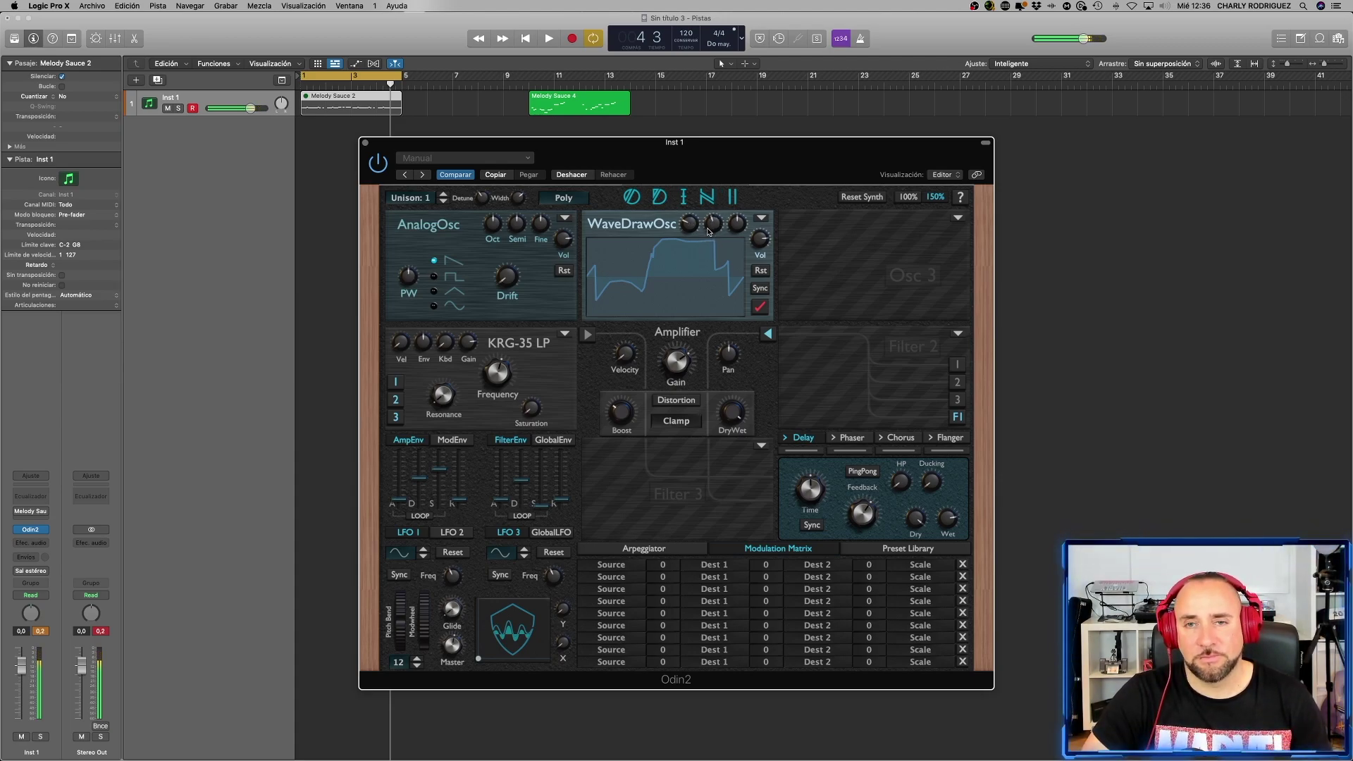
# - Change Osc 2 to the Chipdraw Oscillator and raise its volume
pyautogui.click(761, 218)
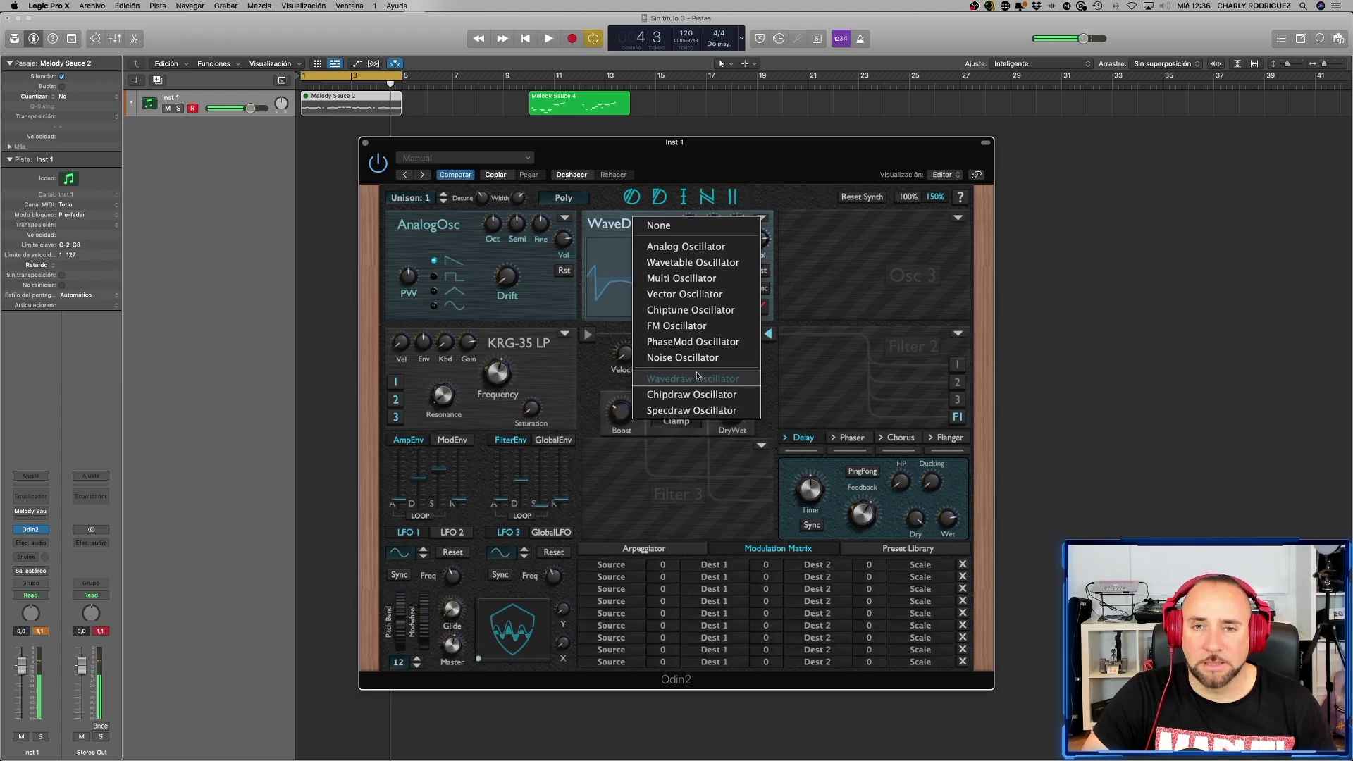
pyautogui.click(703, 395)
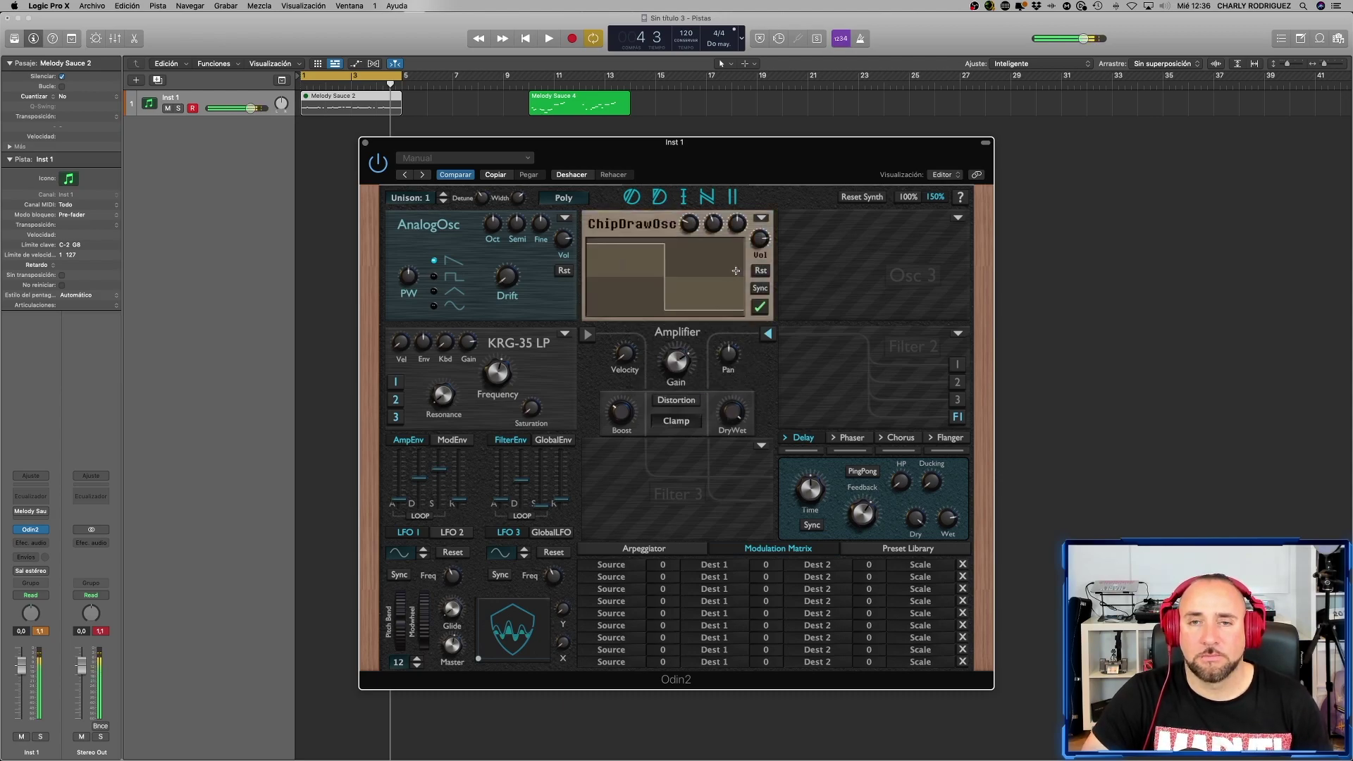
pyautogui.moveTo(762, 238); pyautogui.dragTo(753, 176)
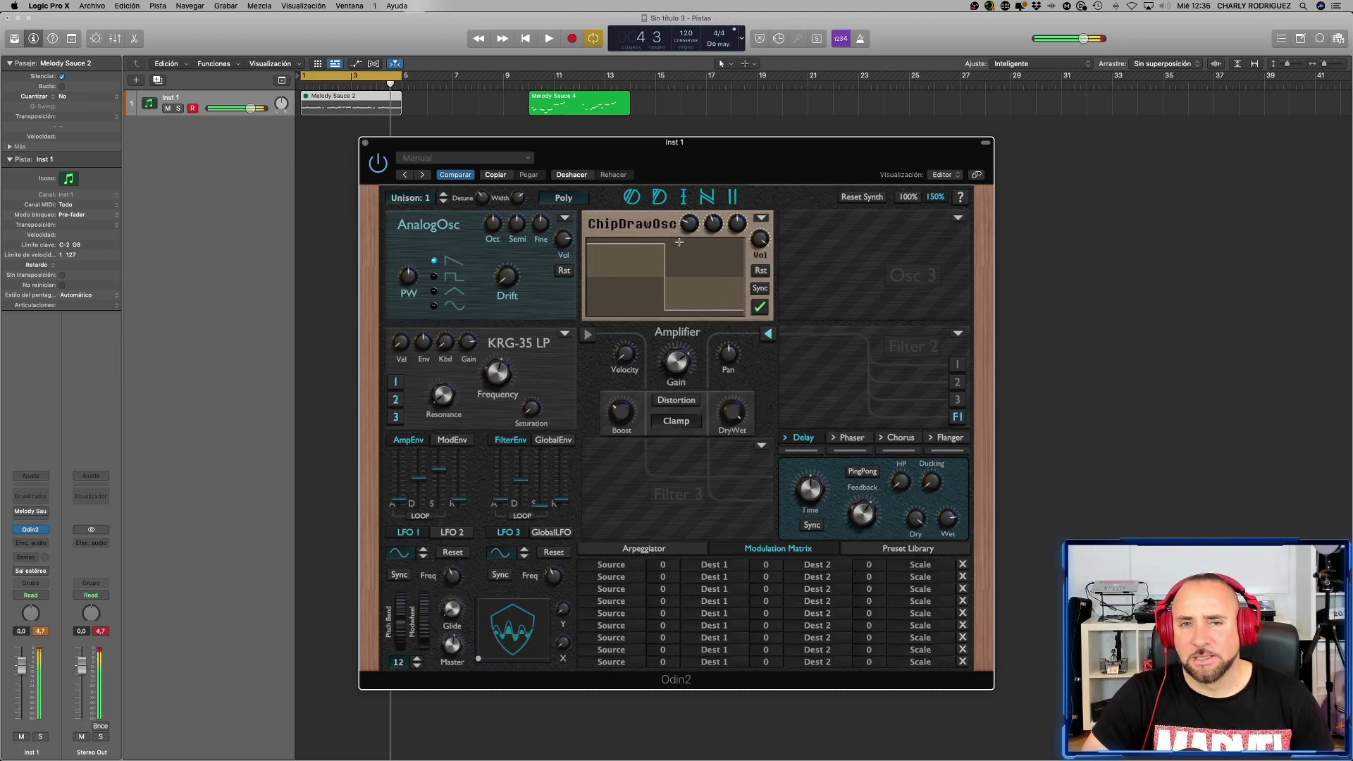
# - Change Osc 2 to the FM Oscillator with a Saw modulator wave and reset its volume to 0.00 dB
pyautogui.click(764, 218)
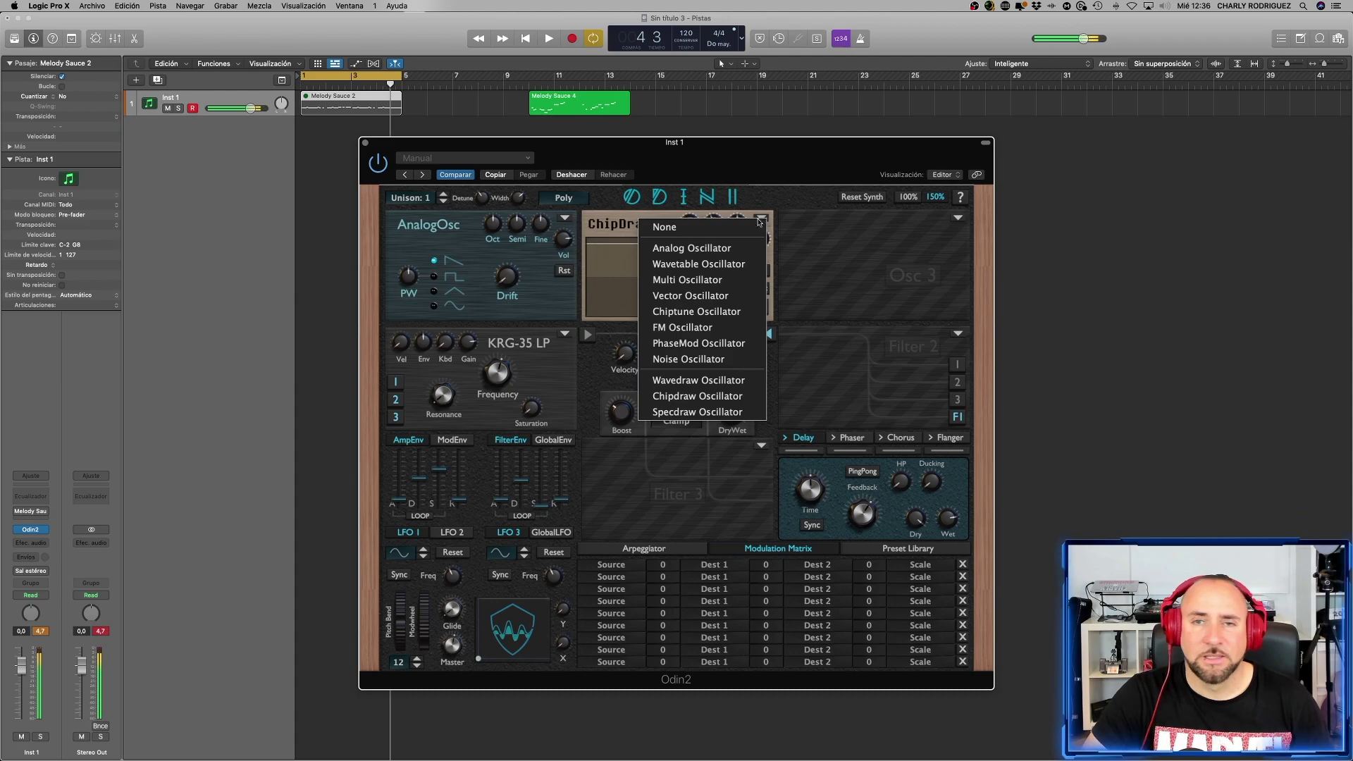
pyautogui.click(713, 331)
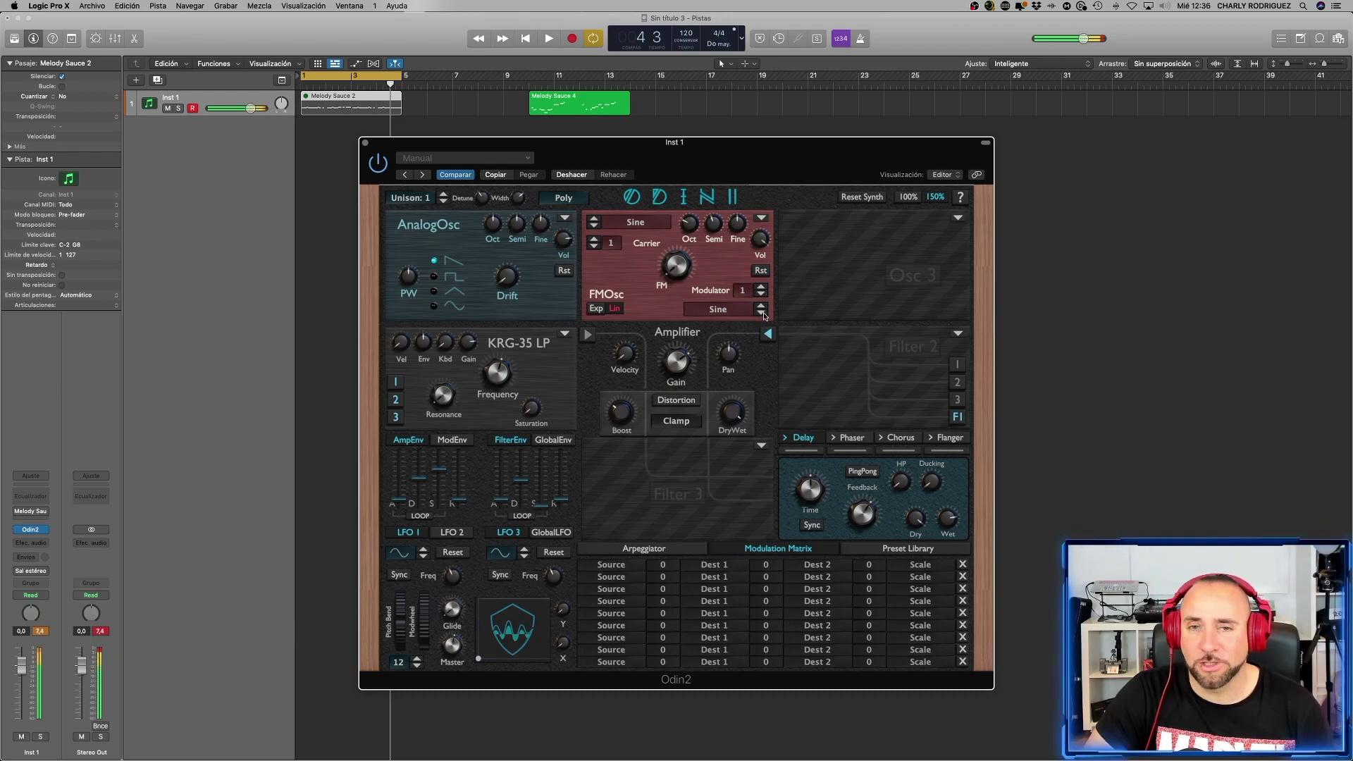
pyautogui.moveTo(761, 241); pyautogui.dragTo(755, 276)
pyautogui.doubleClick(761, 244)
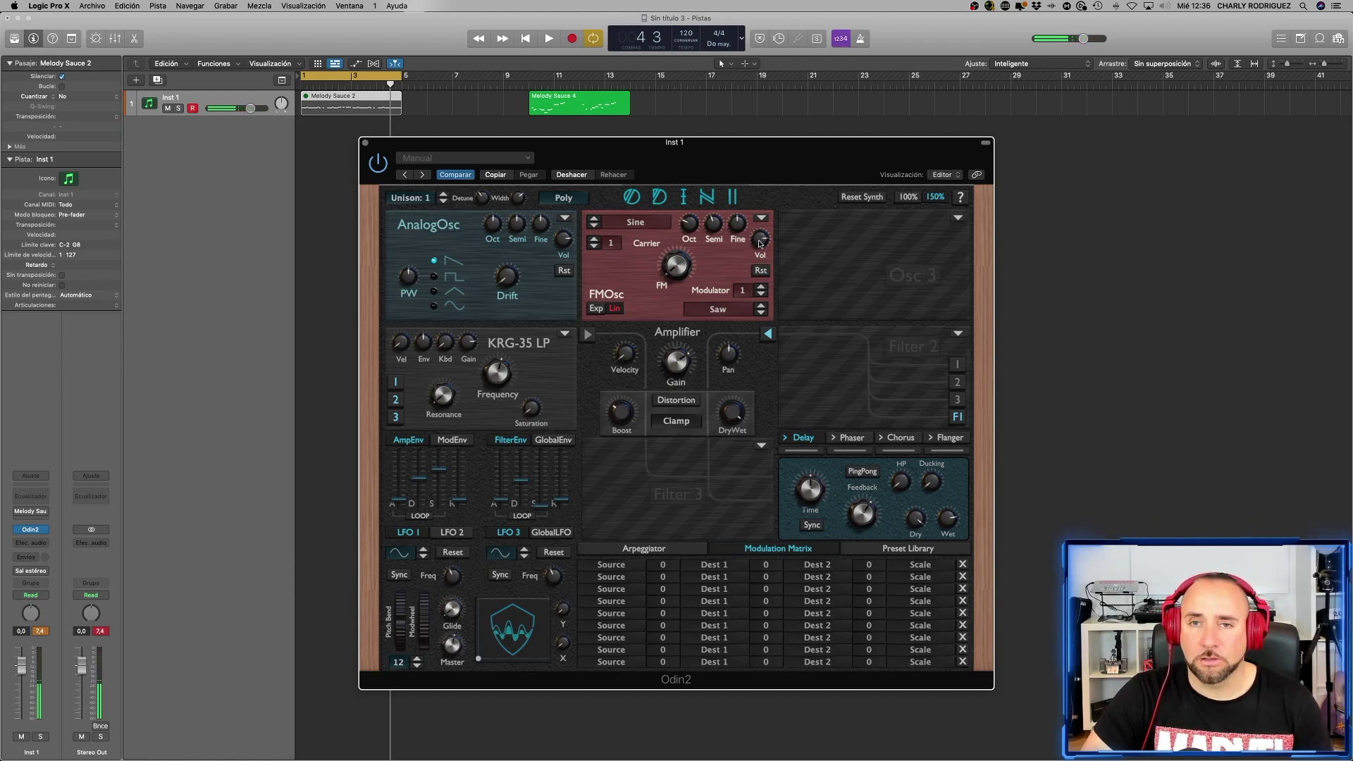
pyautogui.press('Escape')
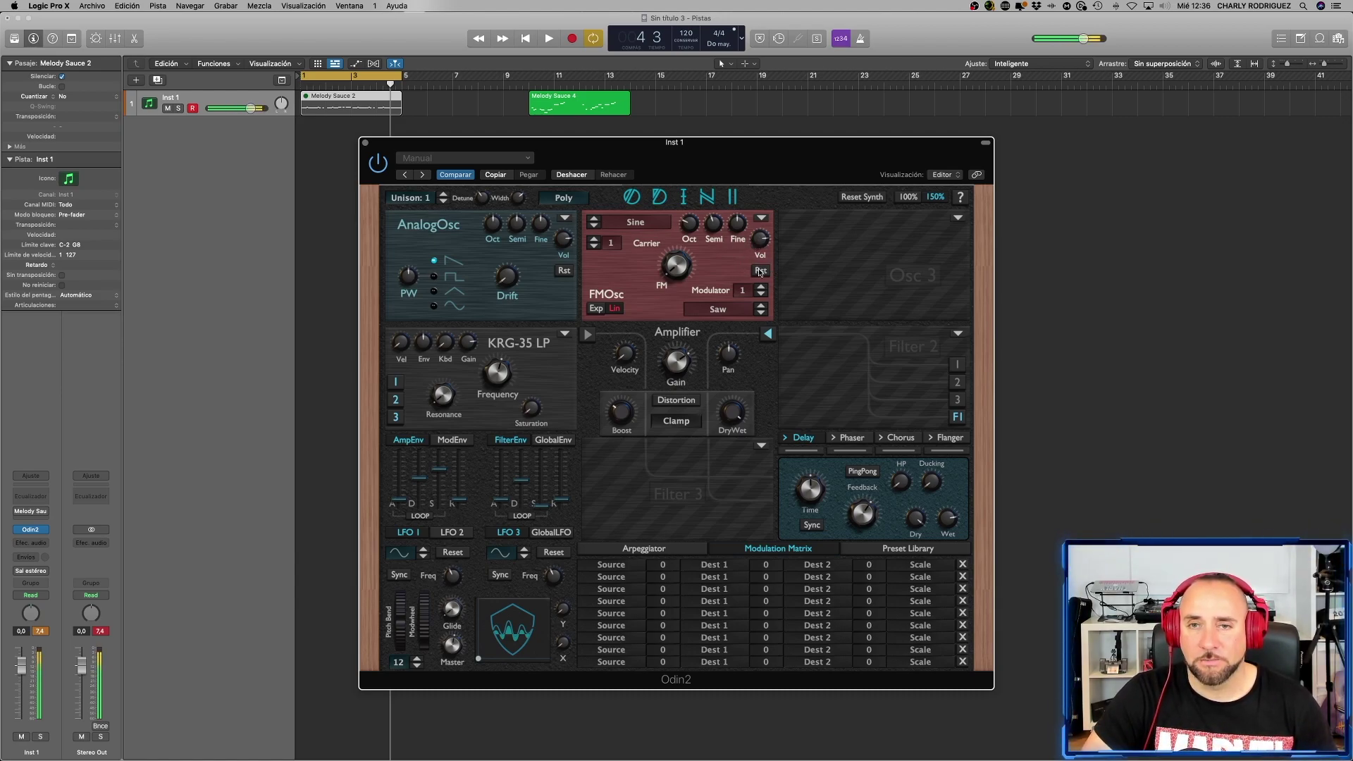
# - Adjust the FM amount in Osc 2 and set its carrier ratio to 2
pyautogui.moveTo(678, 265); pyautogui.dragTo(653, 182)
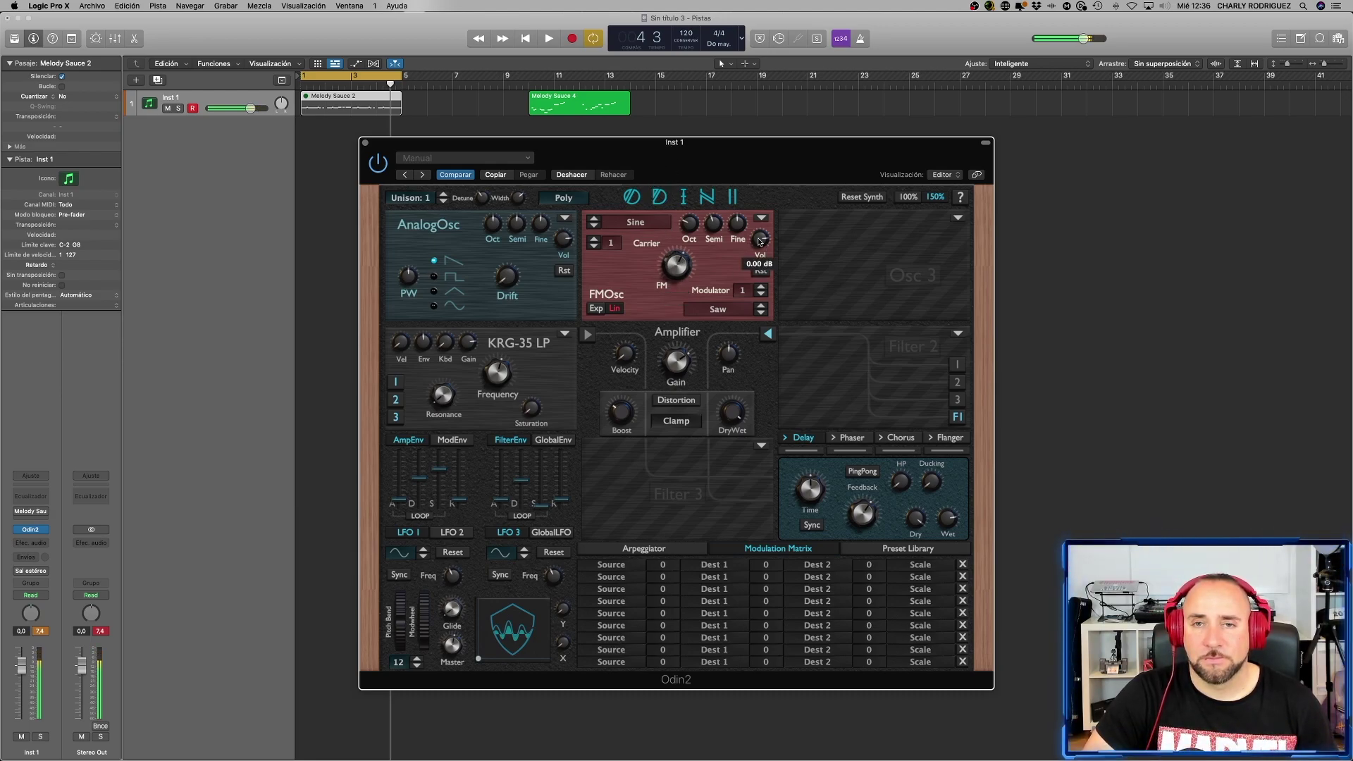
pyautogui.moveTo(611, 247)
pyautogui.mouseDown()
pyautogui.moveTo(610, 202)
pyautogui.moveTo(610, 231)
pyautogui.mouseUp()
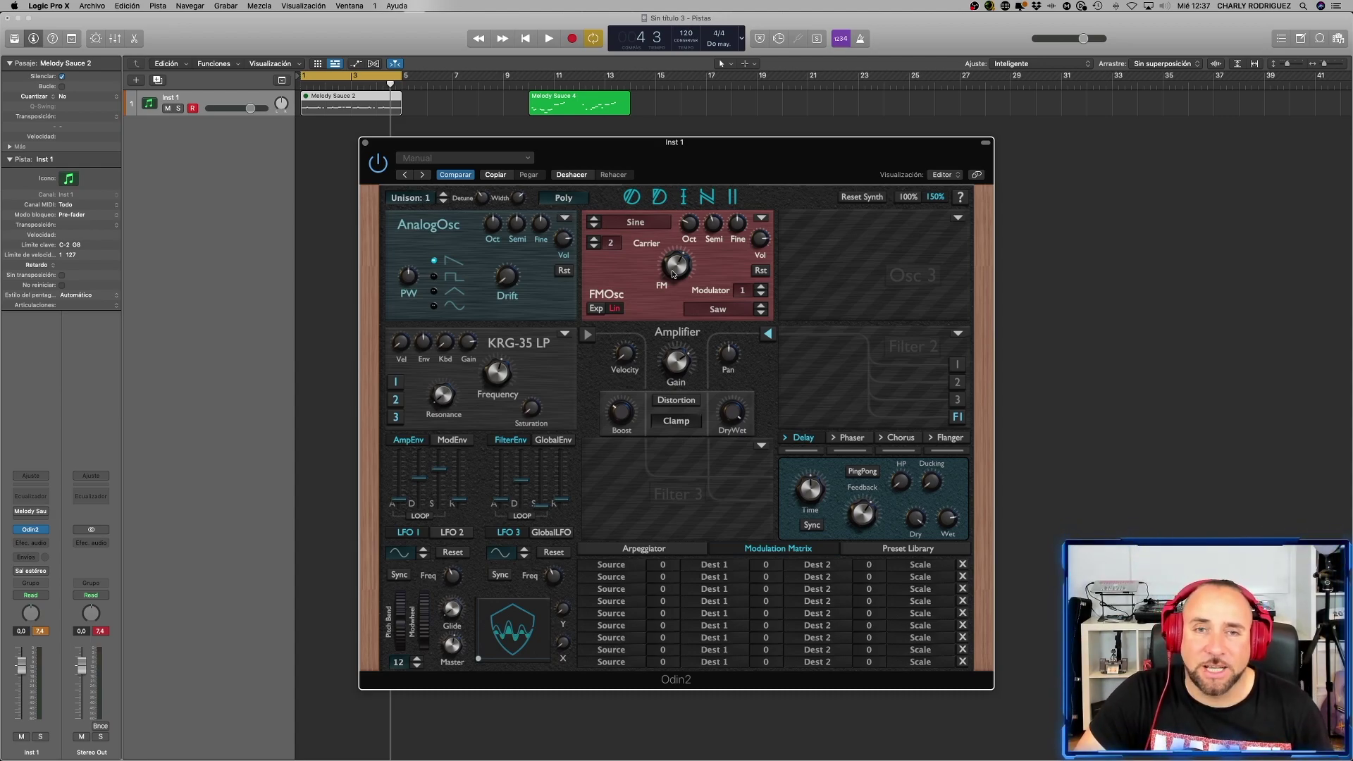
# - Reset the synth to its initial state and raise the unison voice count to 6
pyautogui.click(861, 197)
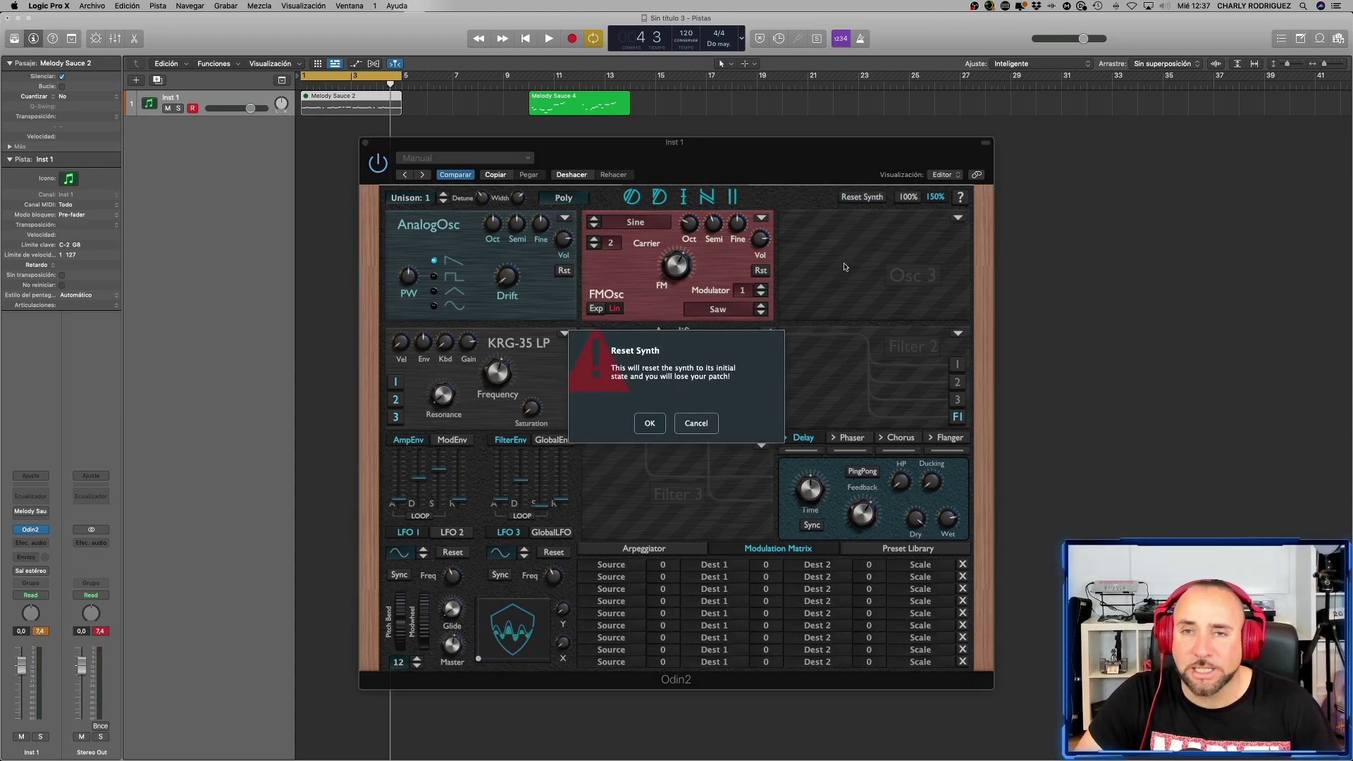
pyautogui.click(650, 424)
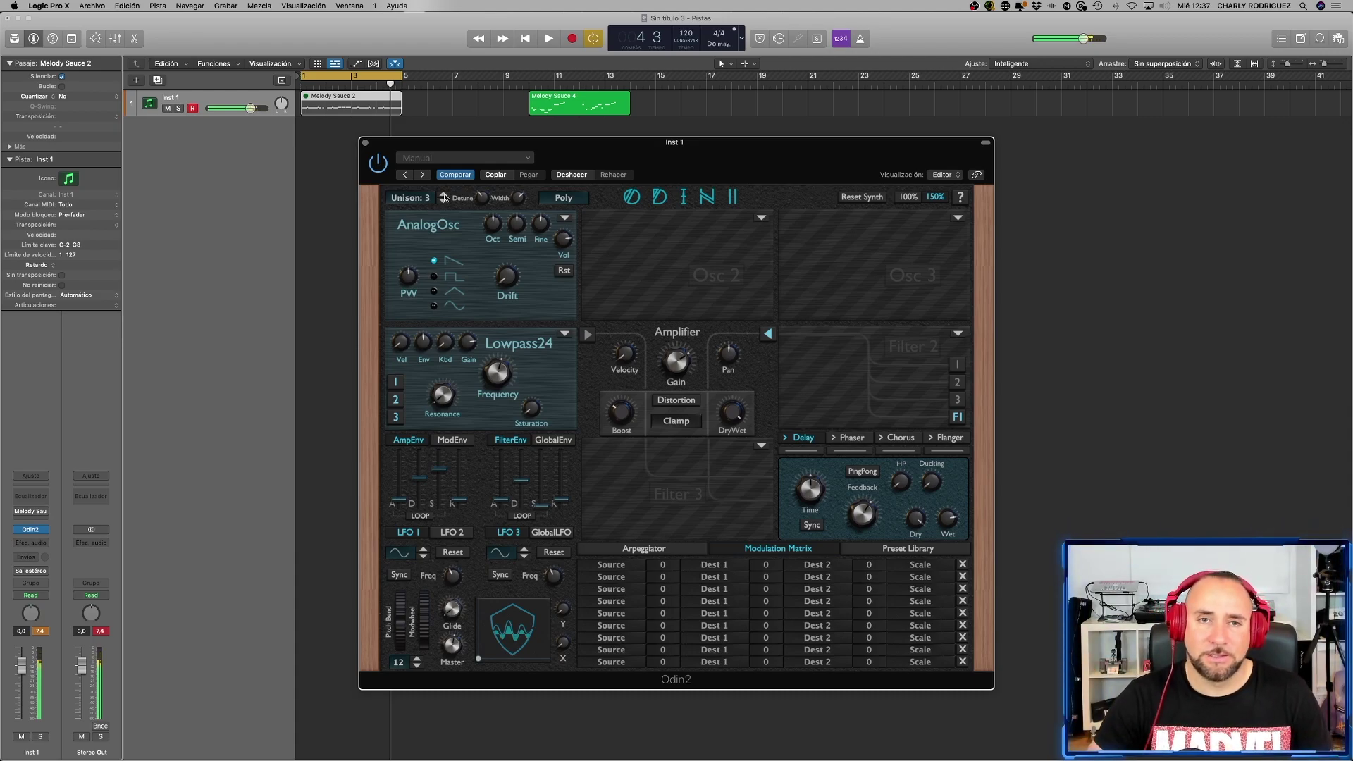
pyautogui.click(444, 196)
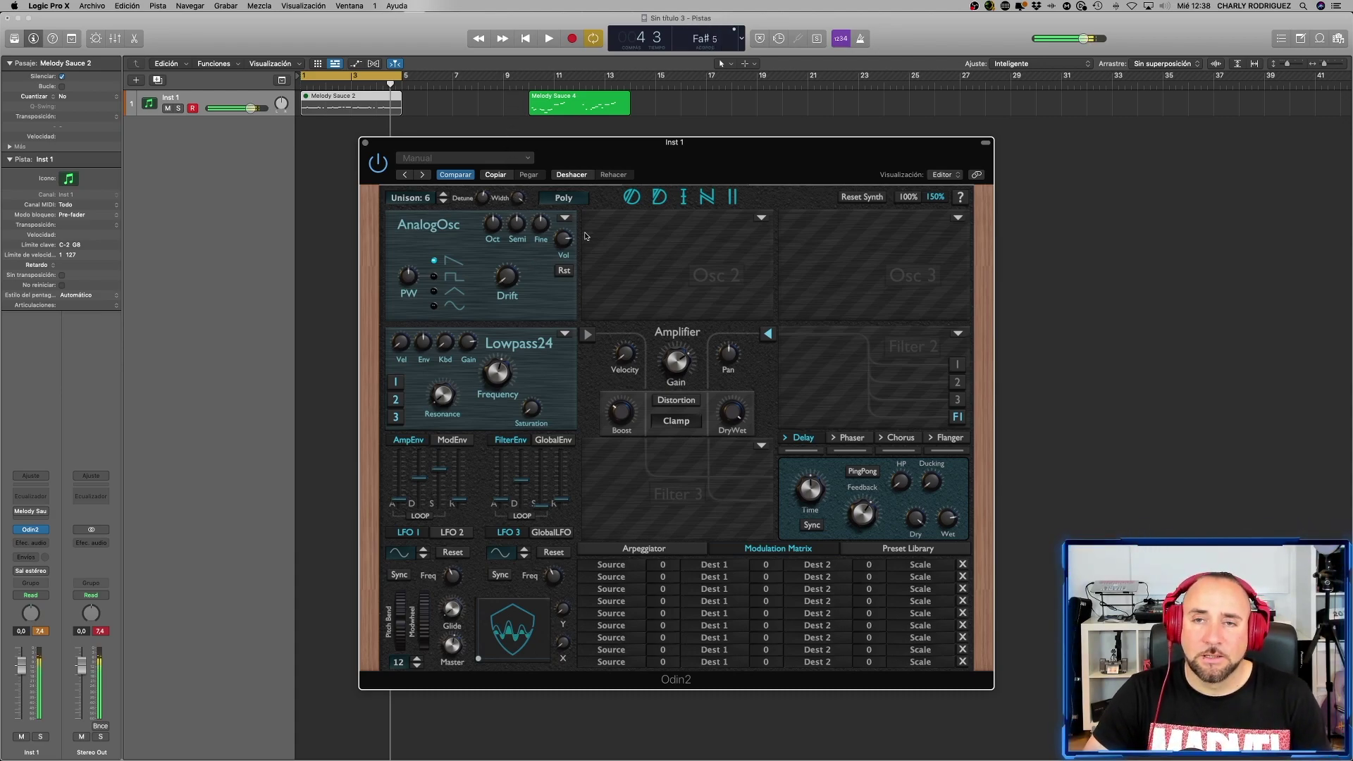
# - Try the Retrig voice mode and then the Legato voice mode
pyautogui.click(564, 198)
pyautogui.click(574, 253)
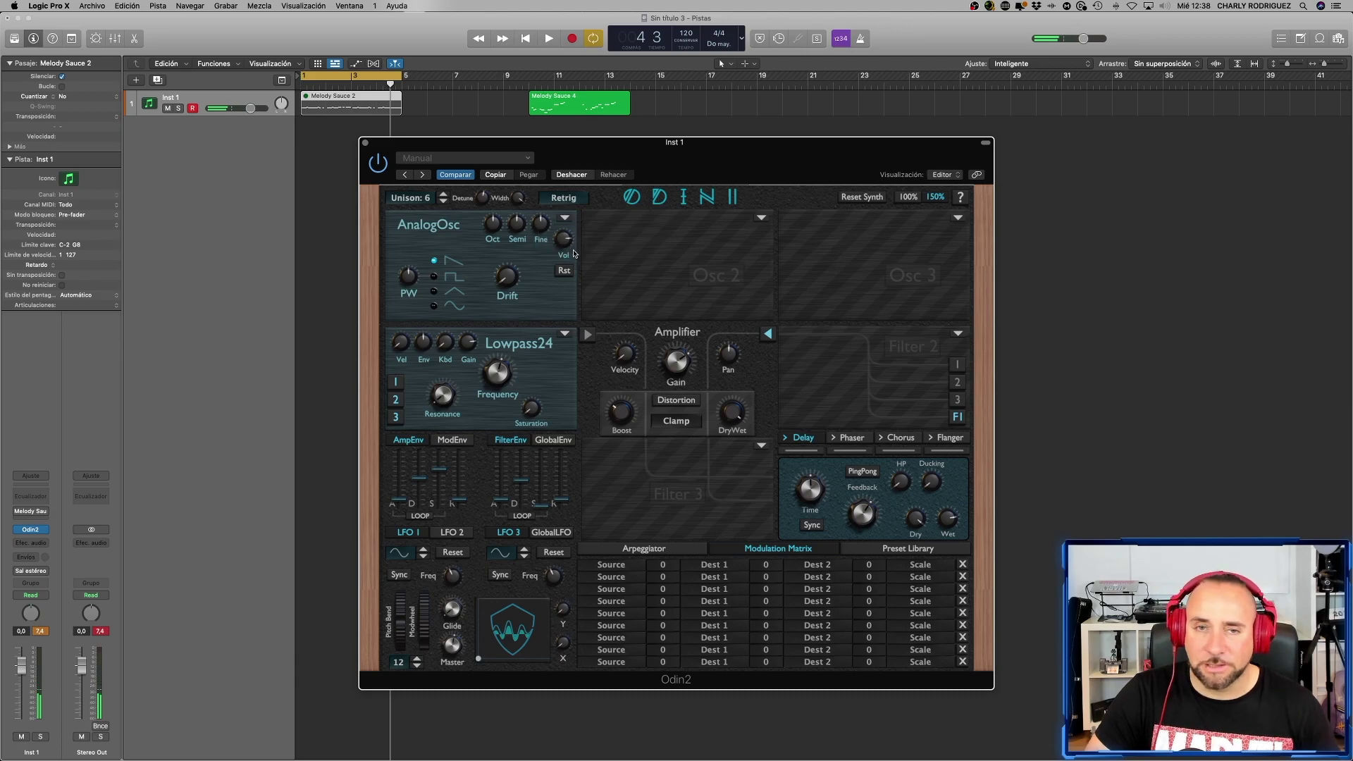
pyautogui.click(573, 201)
pyautogui.click(578, 215)
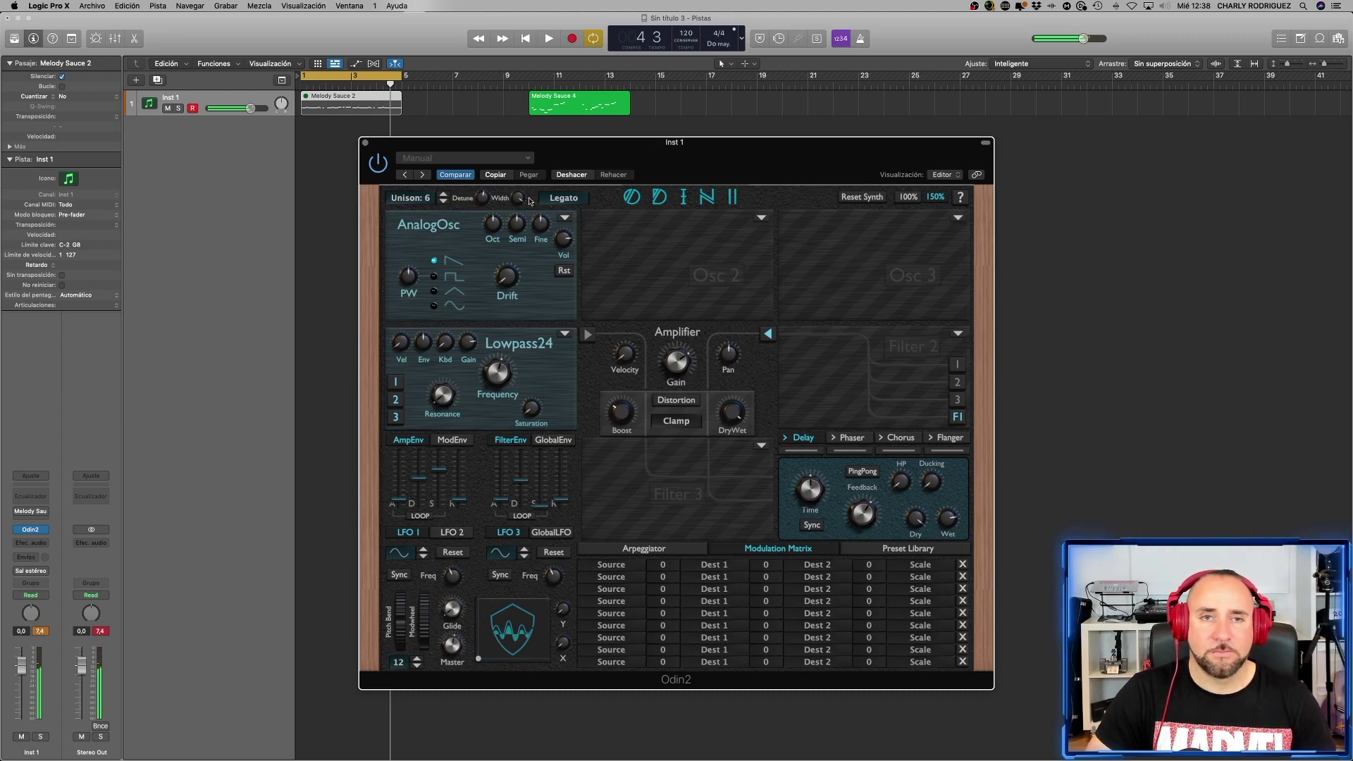
# - Return unison to 1 voice and set the voice mode to Poly
pyautogui.click(443, 202)
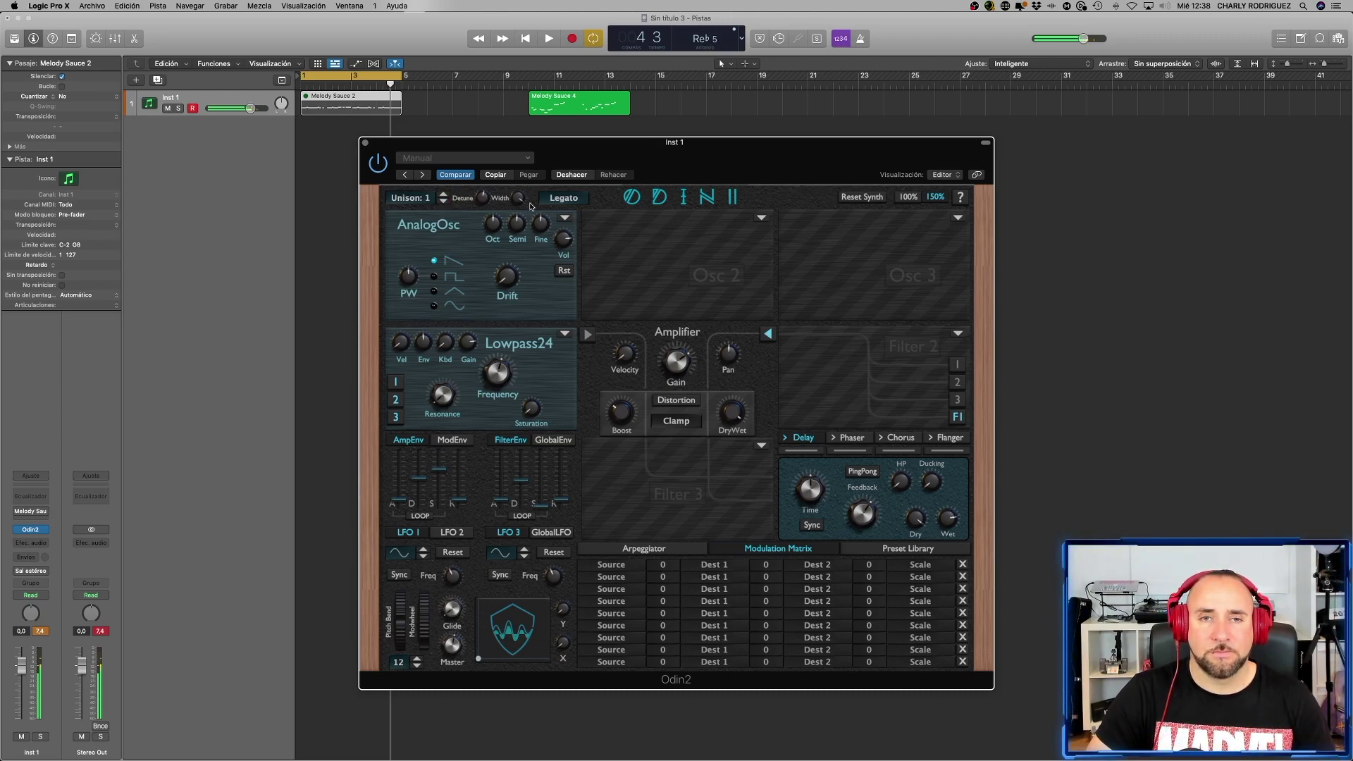
pyautogui.click(572, 203)
pyautogui.click(572, 229)
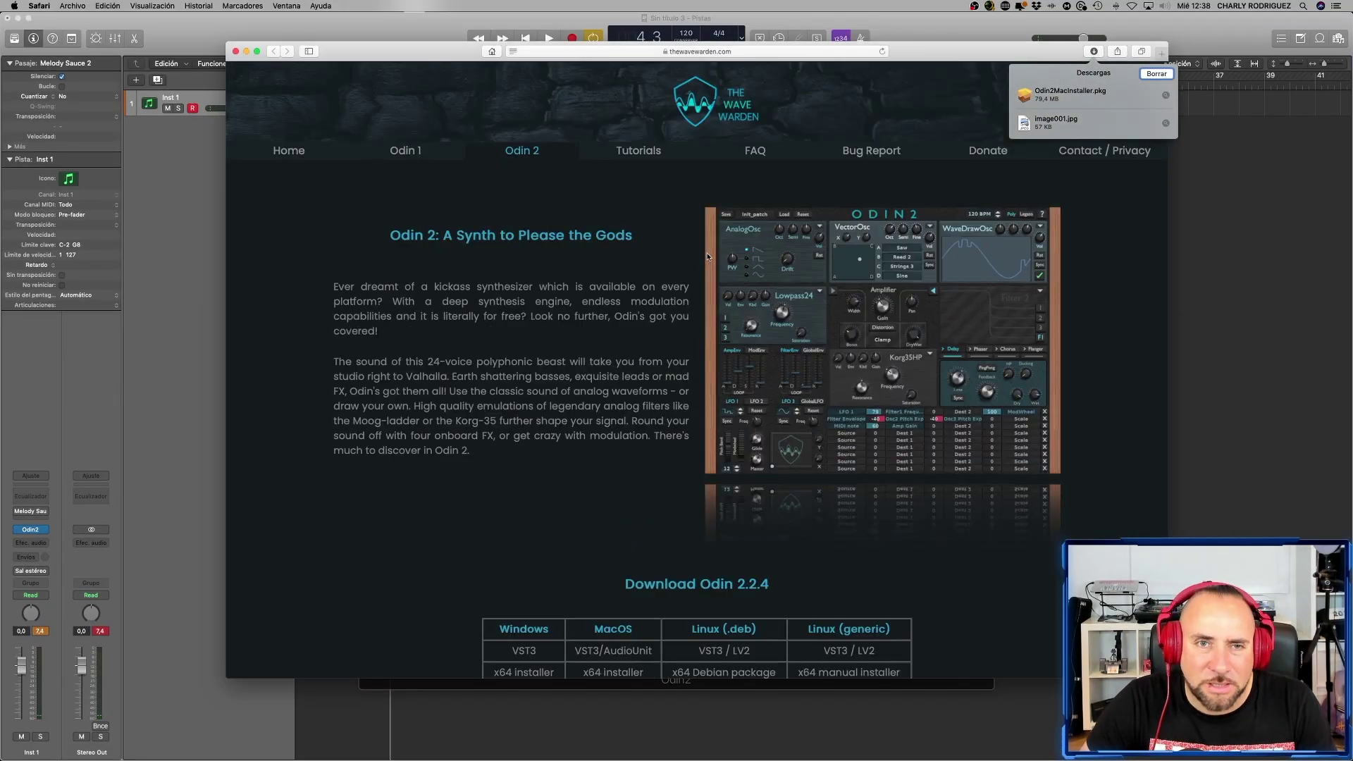
# - Look over the Odin 2 web page in Safari and switch back to the synth in Logic Pro
pyautogui.scroll(-1, 648, 261)
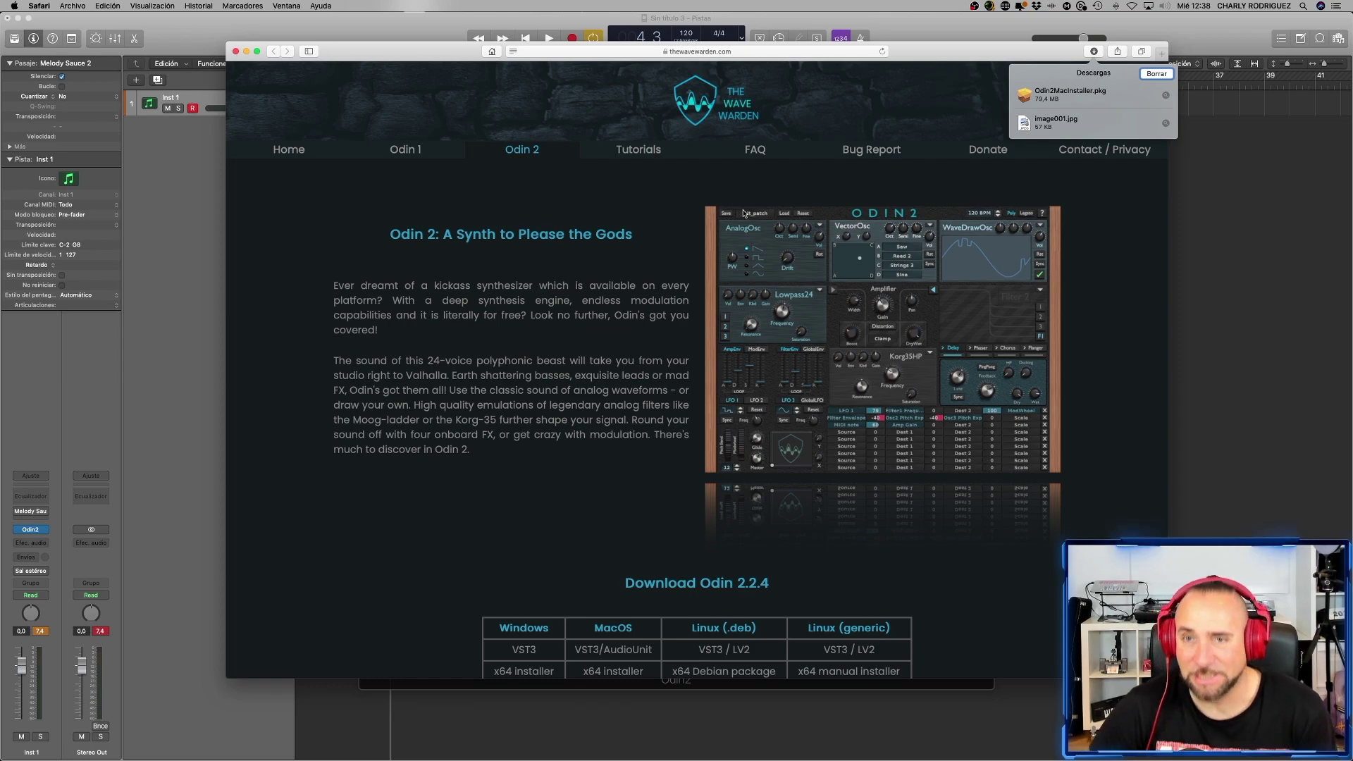
pyautogui.click(1260, 392)
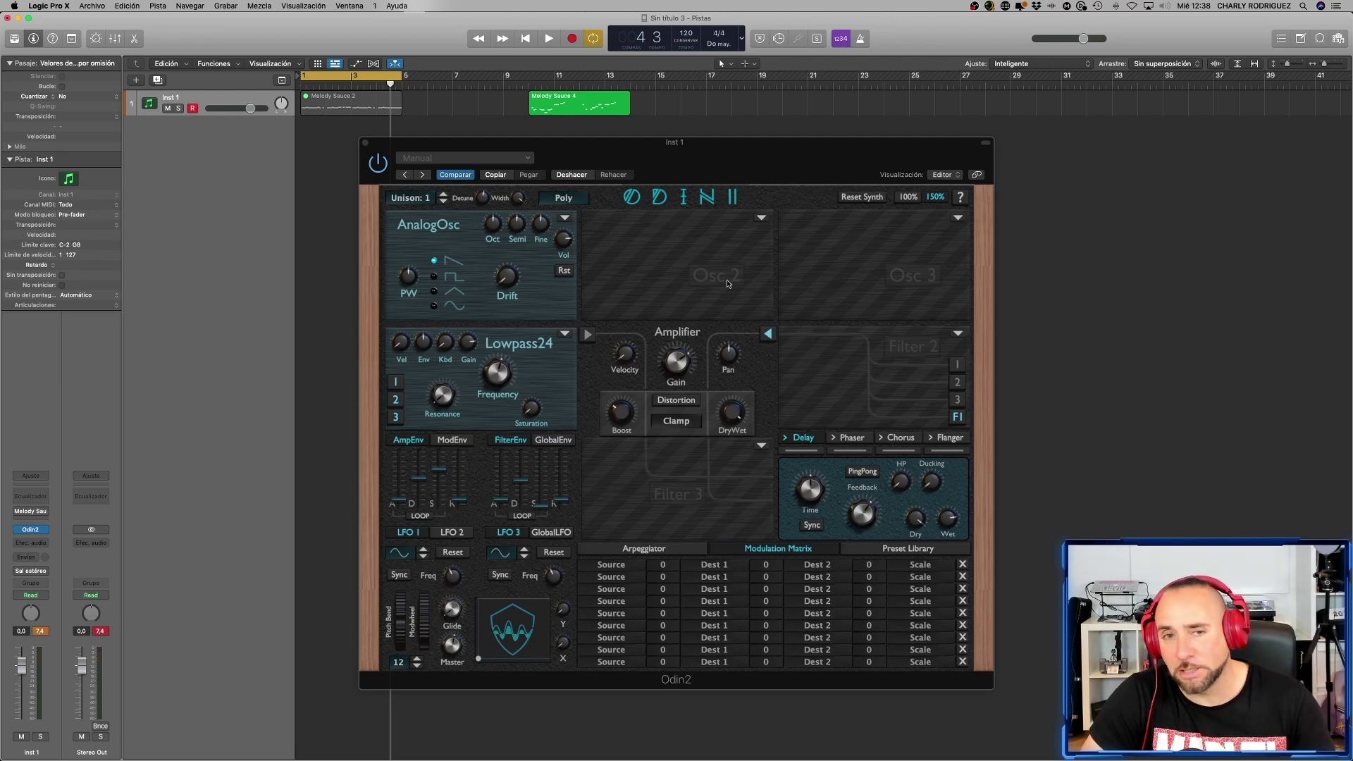
# - Check the filter types available for Filter 2 and toggle its routing to the amplifier off and on again
pyautogui.click(963, 341)
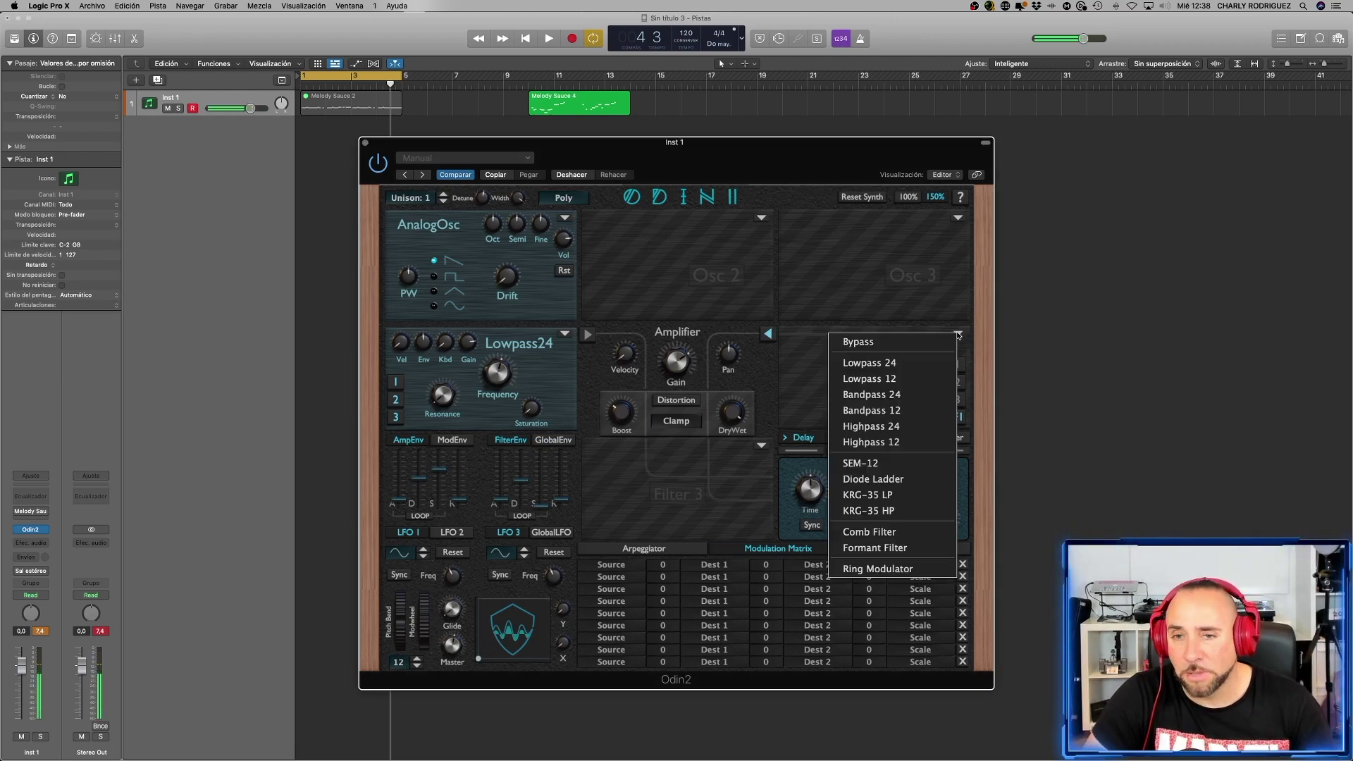
pyautogui.click(784, 282)
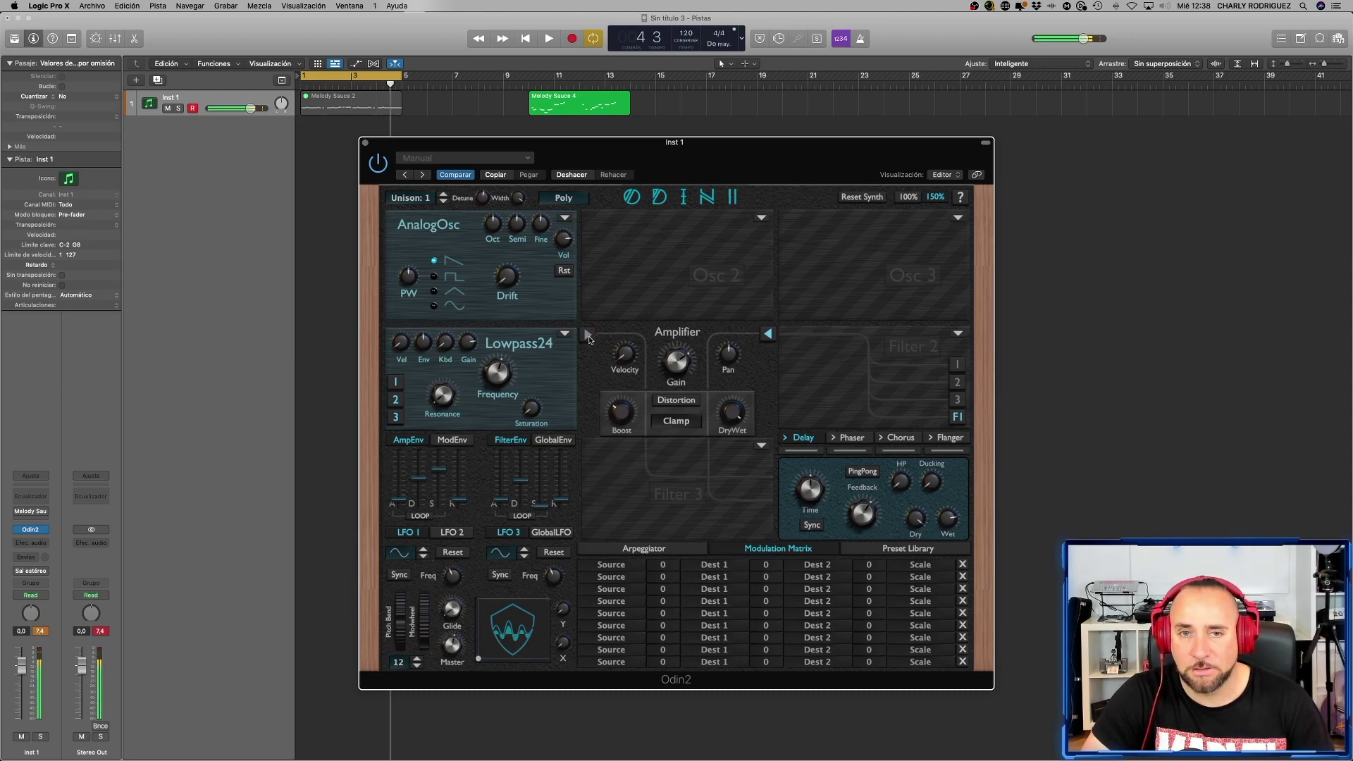
pyautogui.click(768, 337)
pyautogui.click(768, 337)
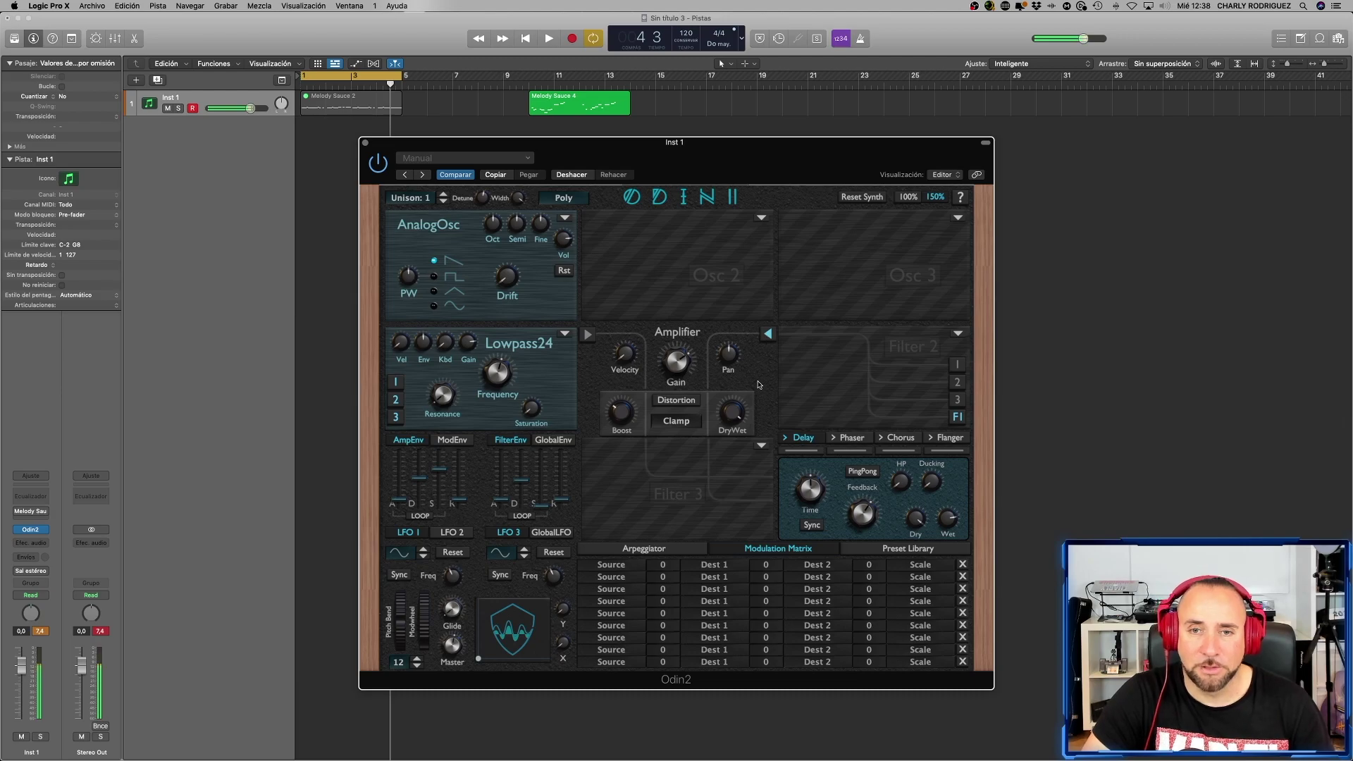
# - Turn on the amplifier's distortion and set its type to Fold
pyautogui.click(683, 403)
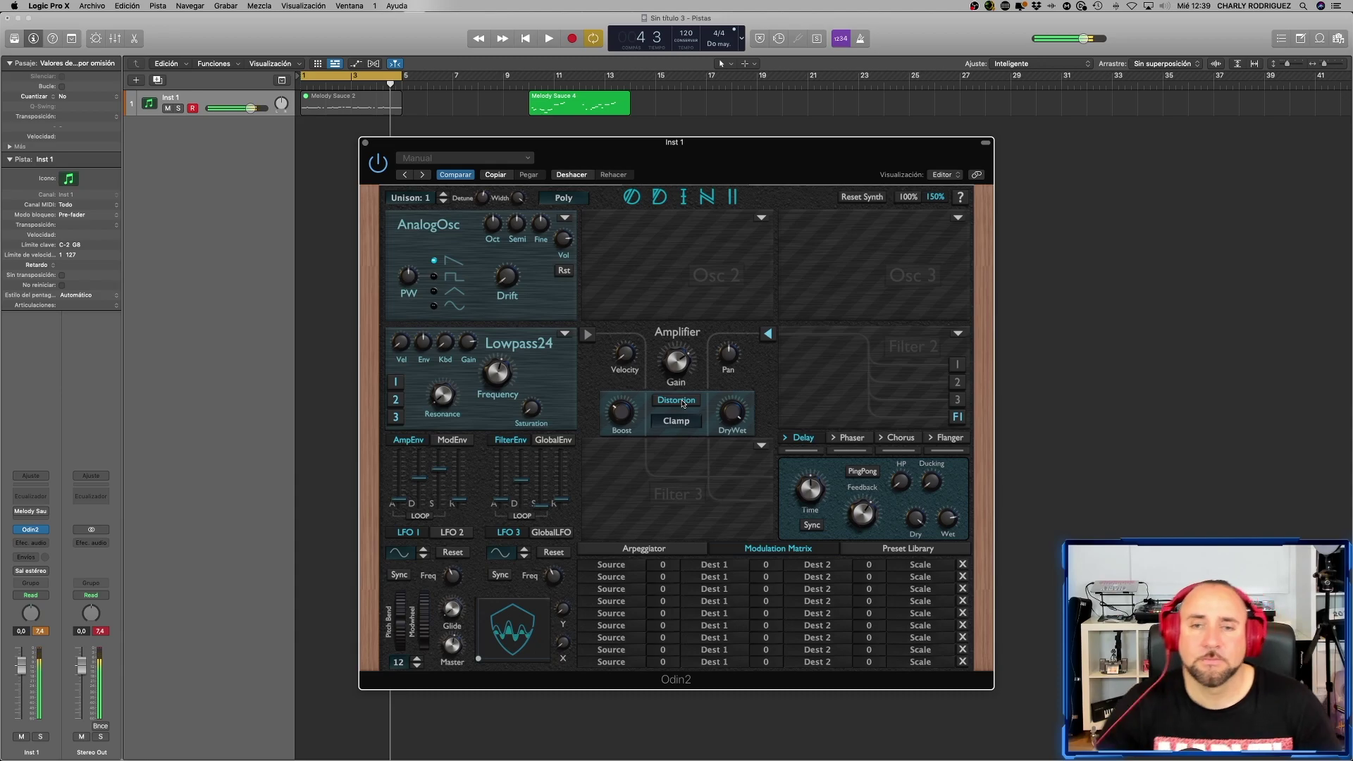
pyautogui.moveTo(730, 419)
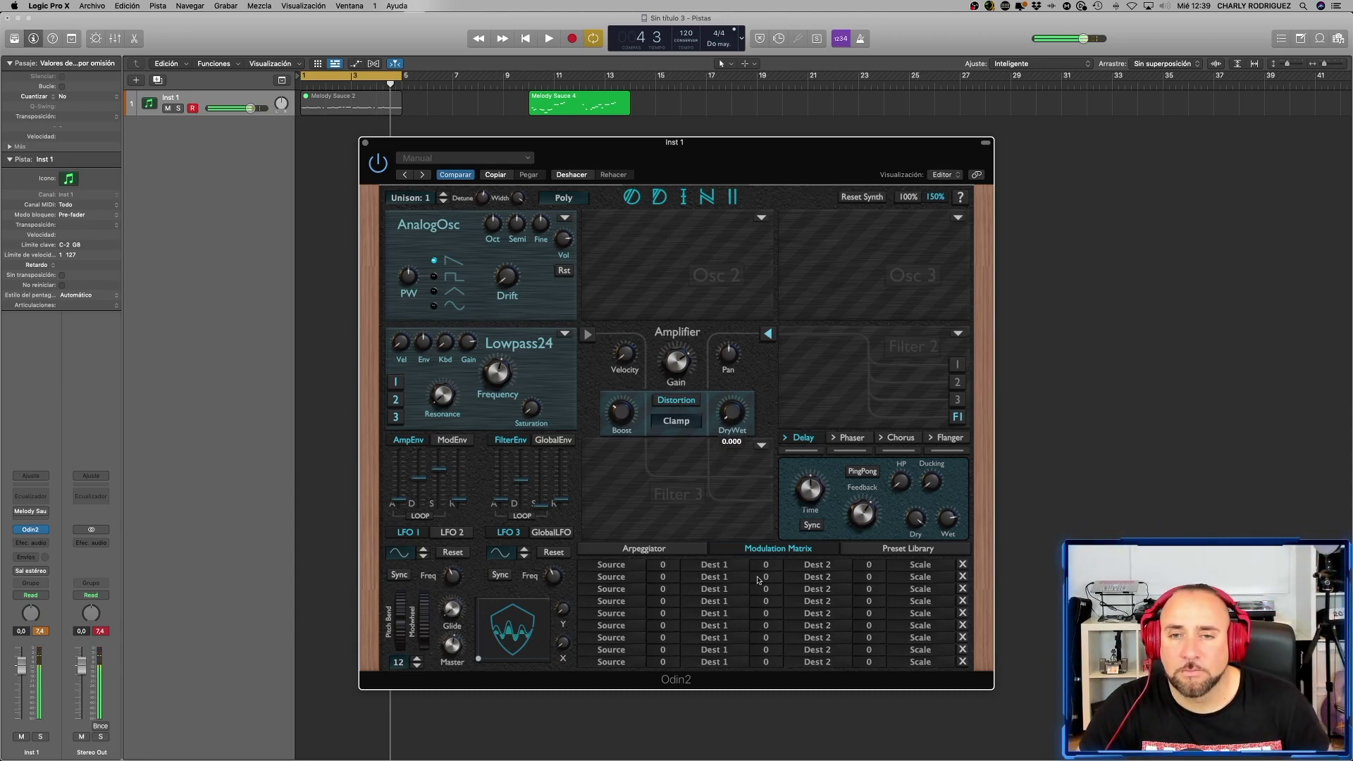
pyautogui.click(676, 423)
pyautogui.click(675, 453)
pyautogui.moveTo(622, 419)
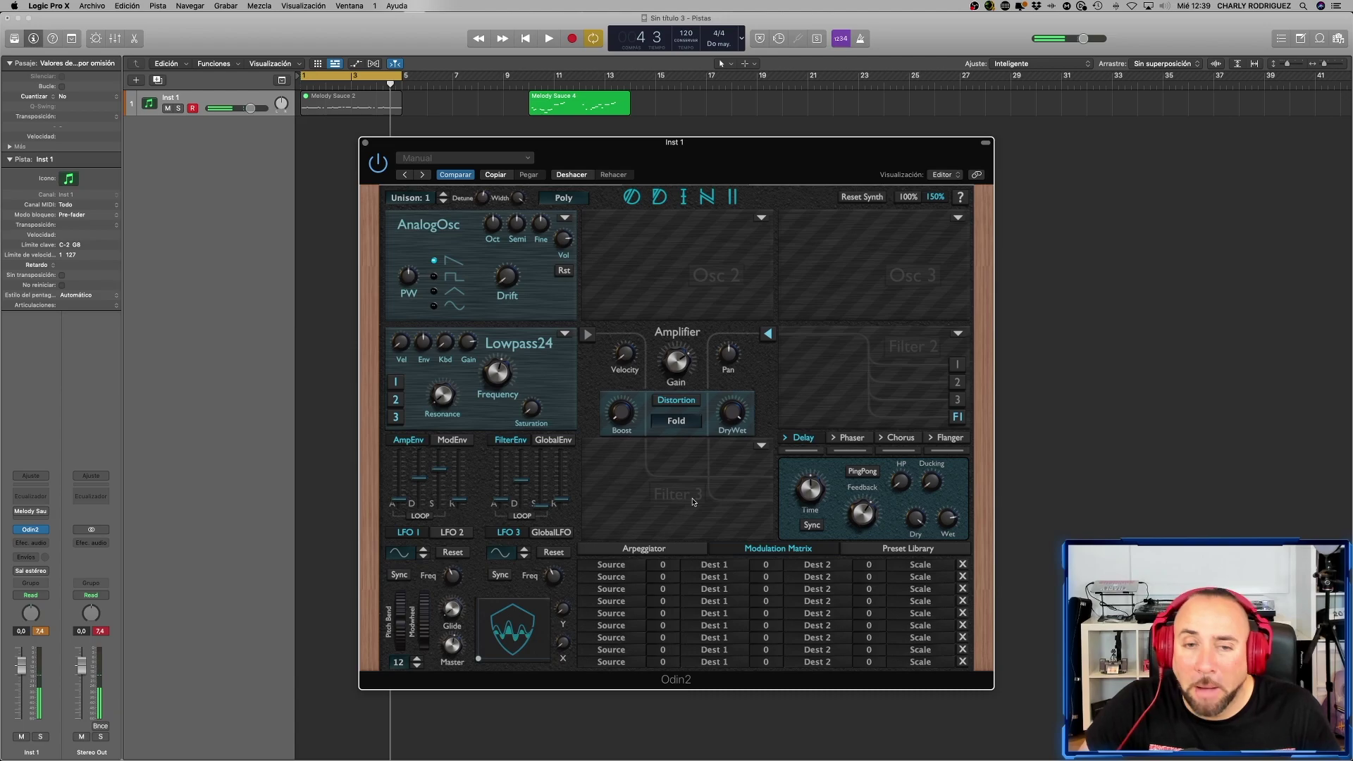
# - View the Arpeggiator and Modulation Matrix sections and open the Preset Library
pyautogui.click(682, 551)
pyautogui.click(806, 552)
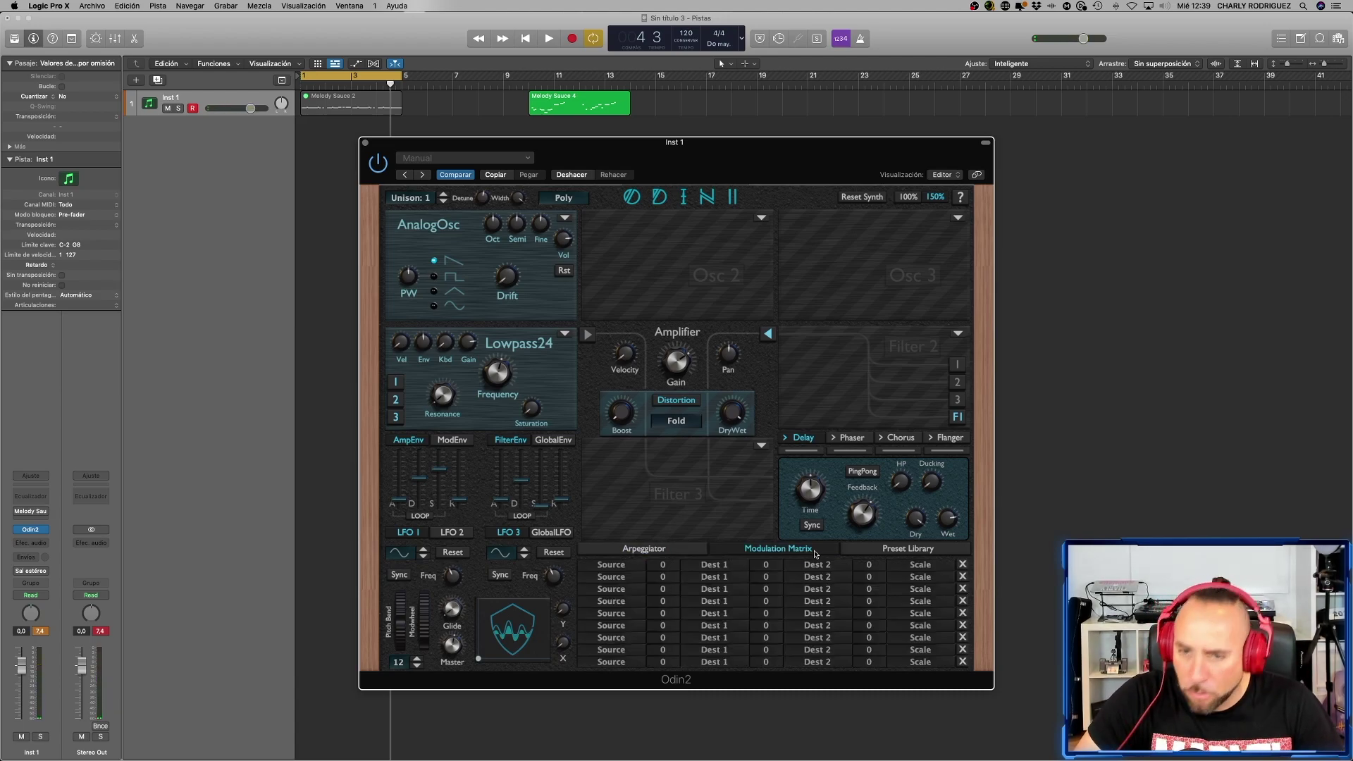
pyautogui.click(934, 550)
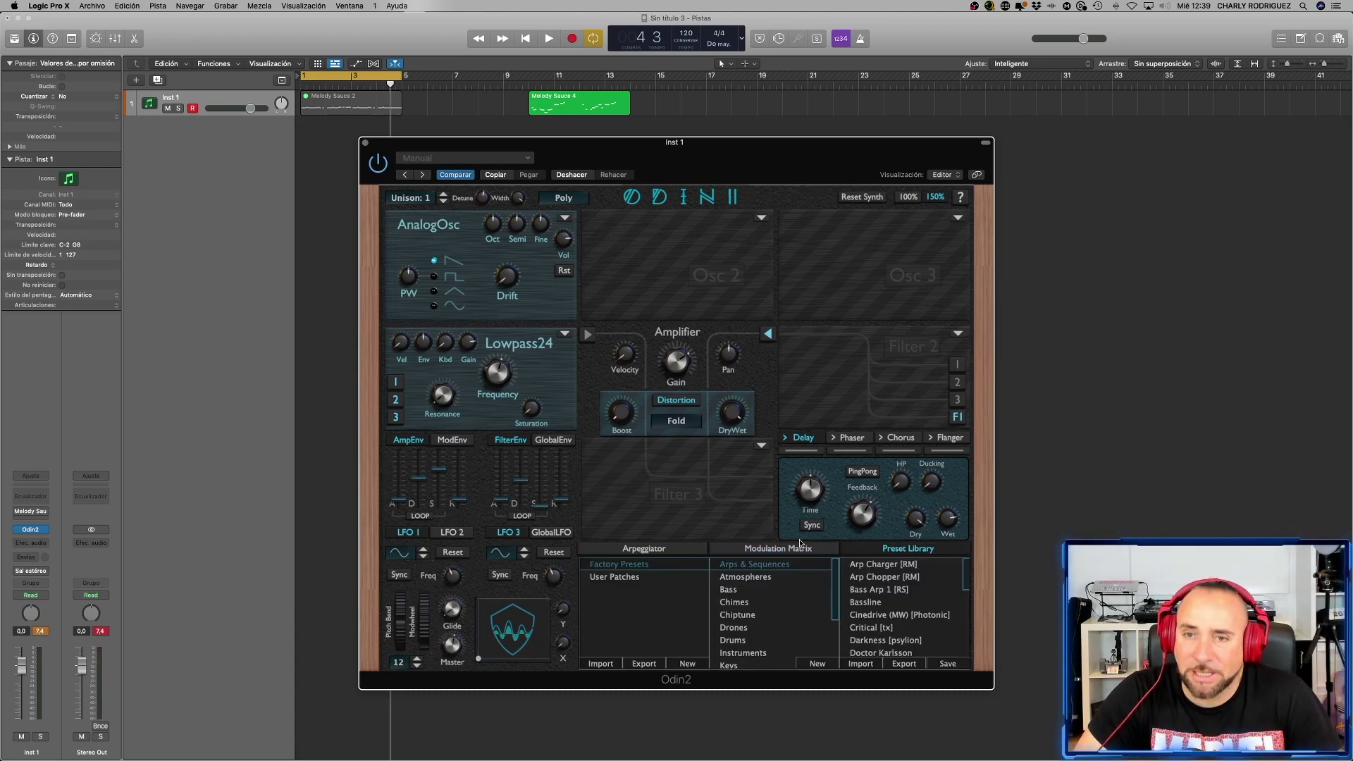
# - Look through the Phaser, Chorus and Flanger effects, then enable the Delay with its time synced to the tempo
pyautogui.click(852, 439)
pyautogui.click(900, 438)
pyautogui.click(952, 438)
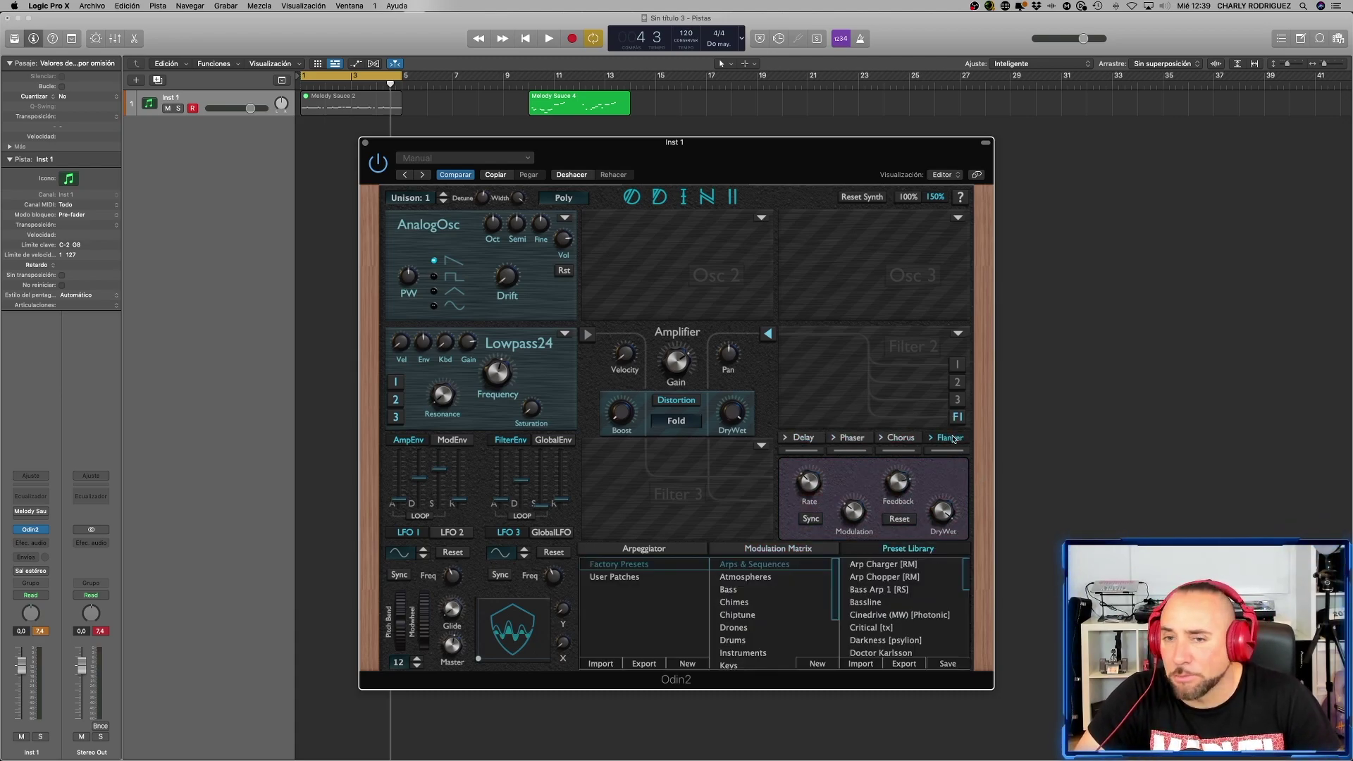
pyautogui.click(789, 439)
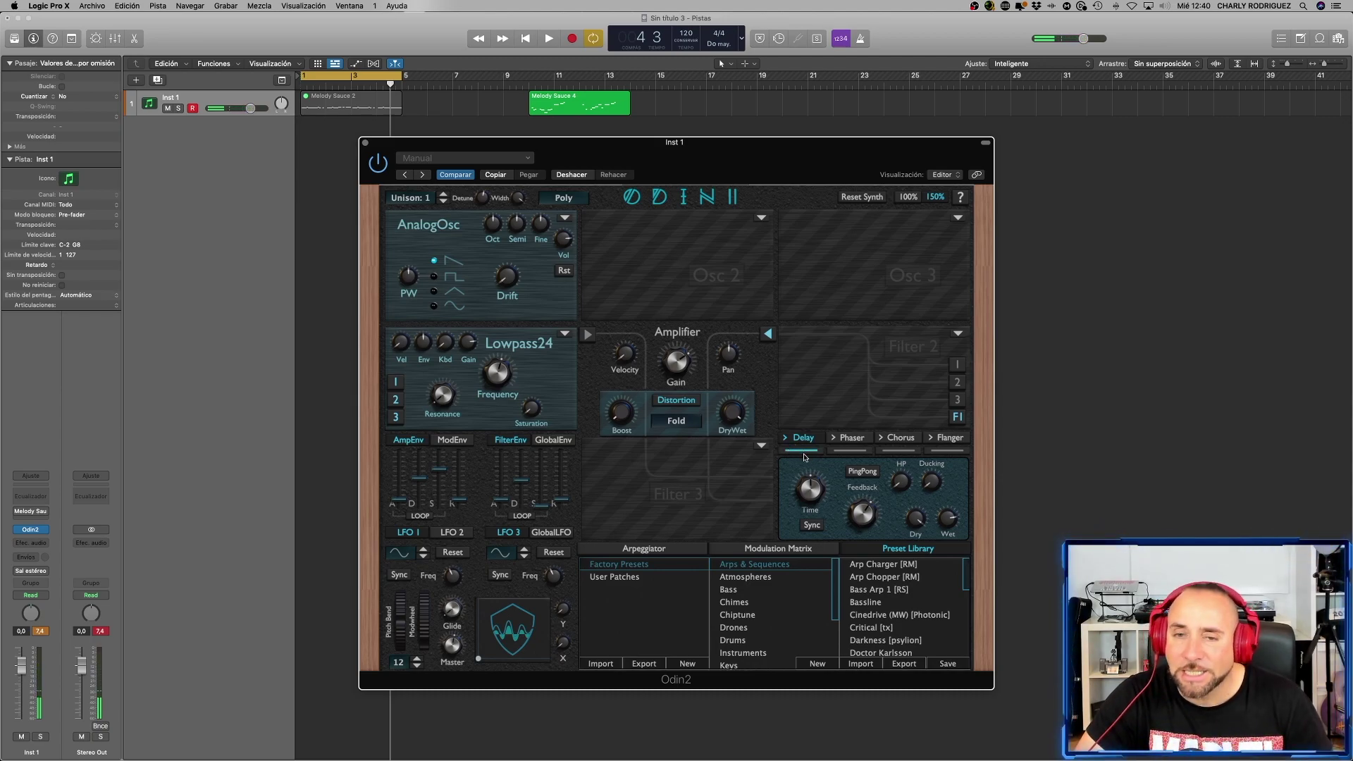
pyautogui.click(814, 527)
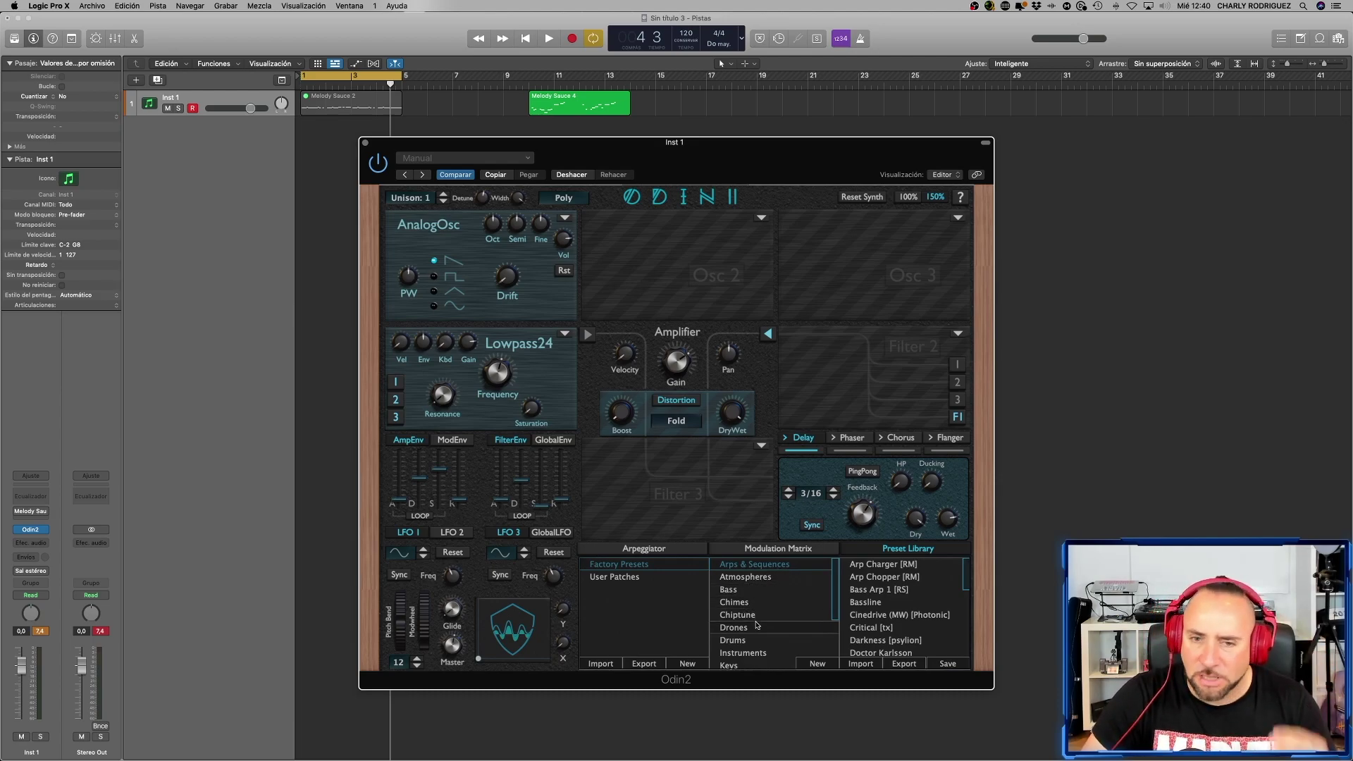
# - Browse the factory preset categories and load Chord Pluck Projektor from the Stabs category
pyautogui.scroll(-1, 748, 629)
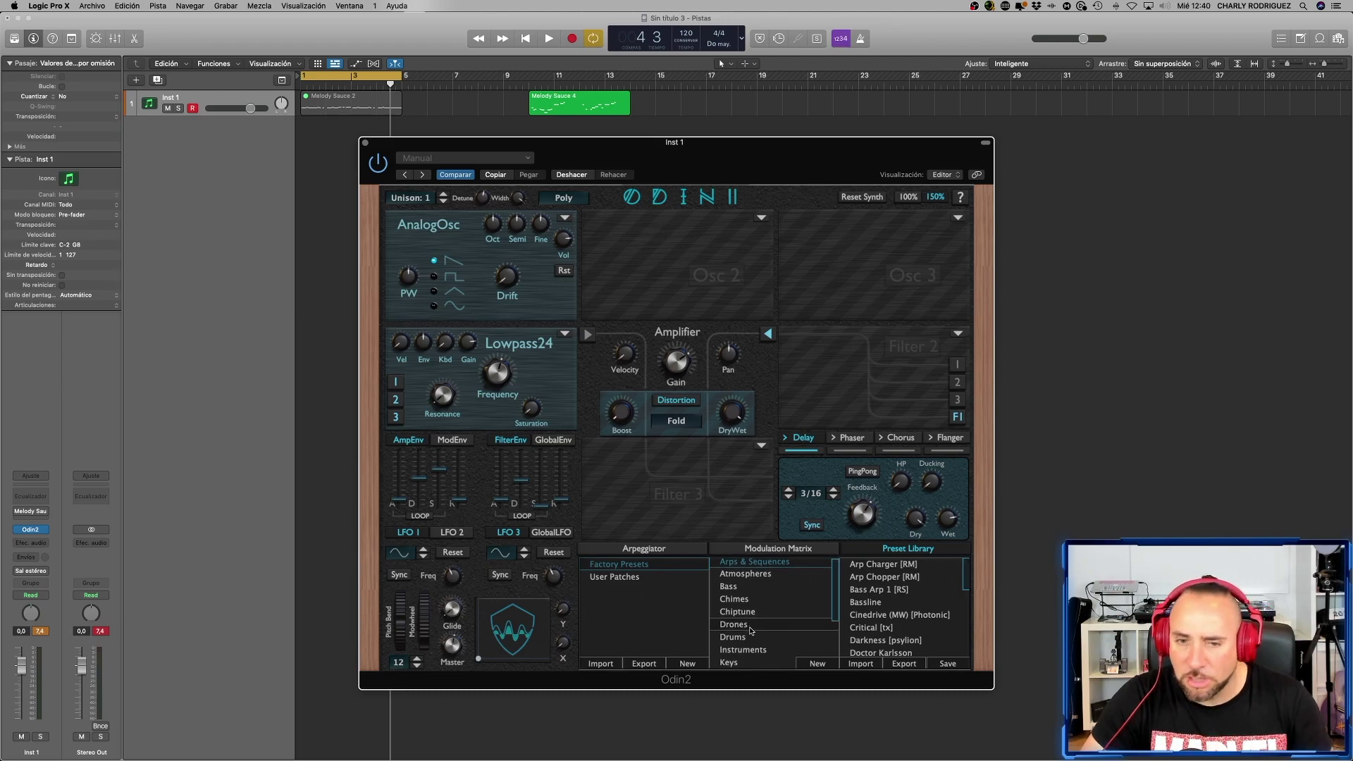
pyautogui.scroll(-5, 756, 638)
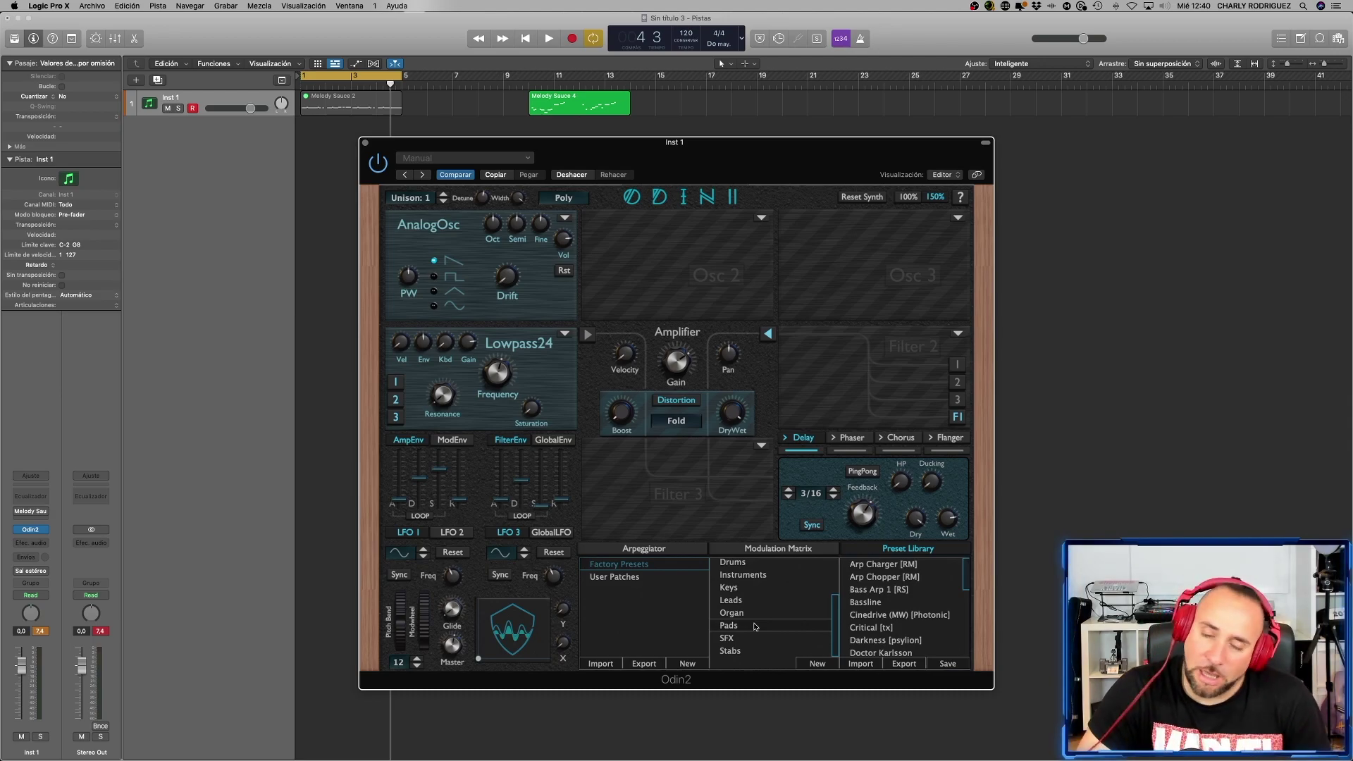
pyautogui.click(747, 652)
pyautogui.scroll(-5, 900, 625)
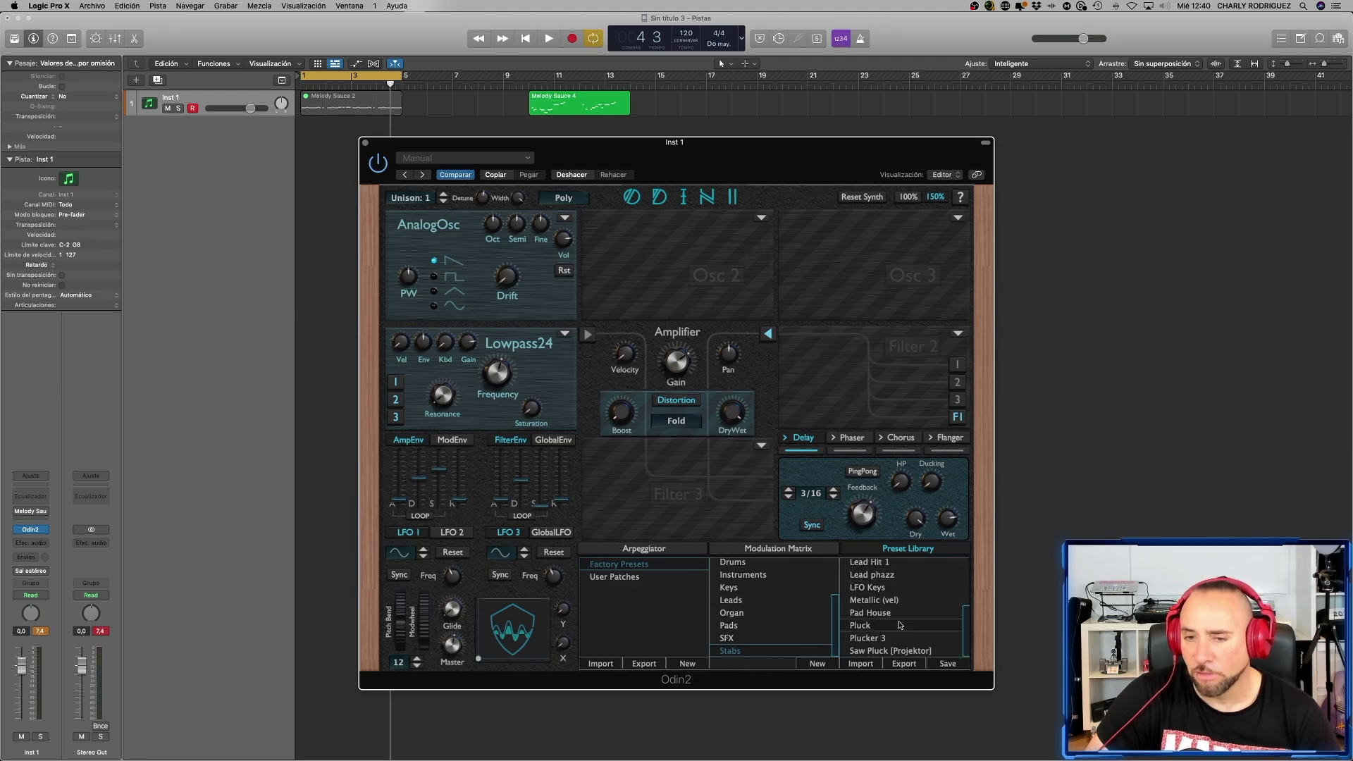
pyautogui.scroll(5, 899, 625)
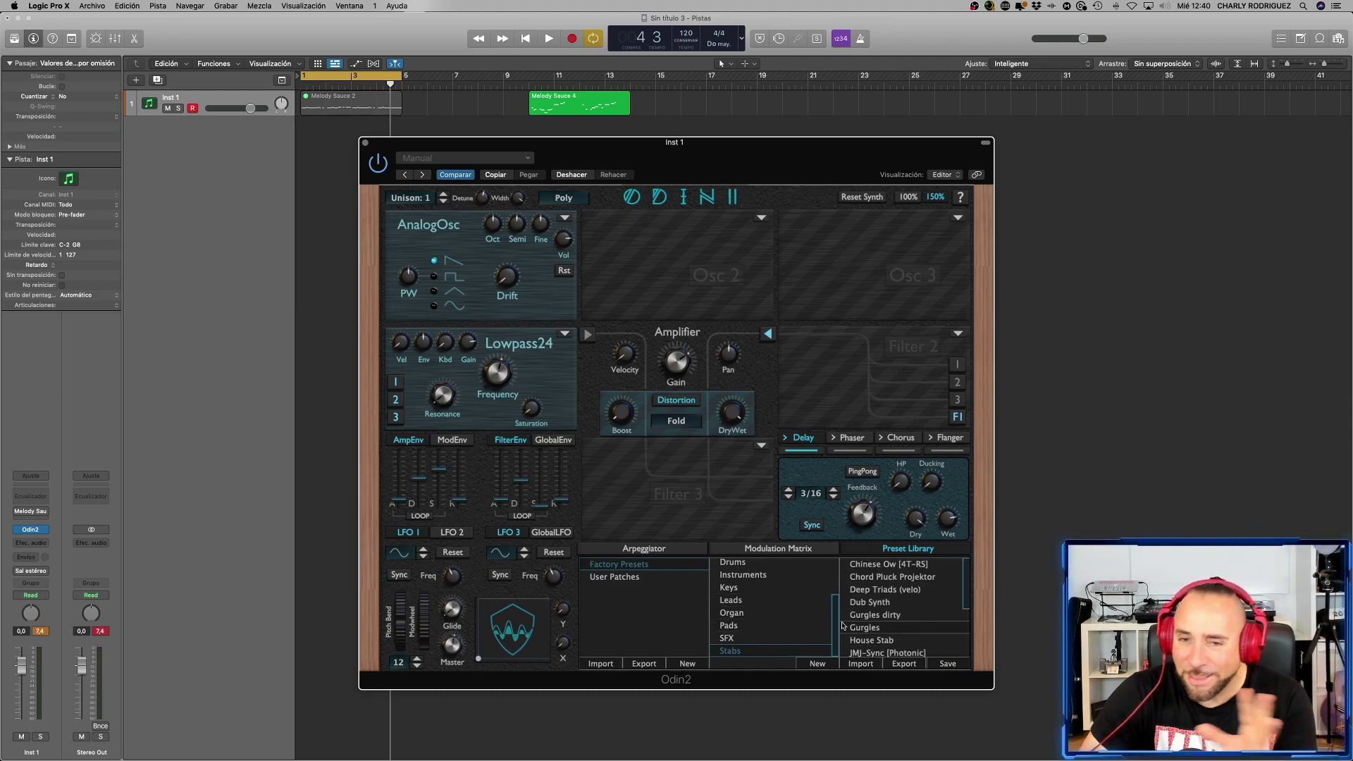
pyautogui.scroll(-5, 917, 611)
pyautogui.scroll(-2, 922, 609)
pyautogui.scroll(7, 926, 606)
pyautogui.click(894, 577)
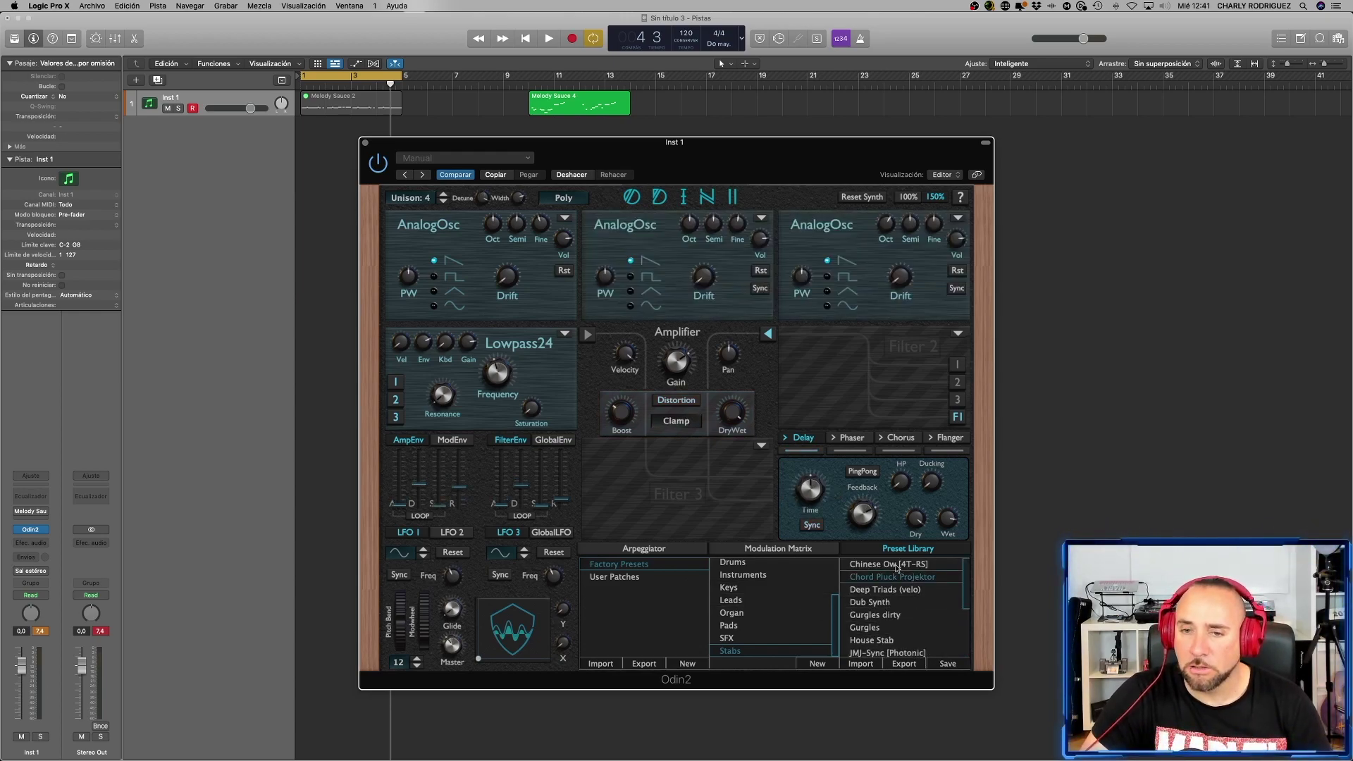
# - Audition the Chinese Ow [4T-RS] preset, then reload Chord Pluck Projektor and raise its master volume
pyautogui.click(906, 565)
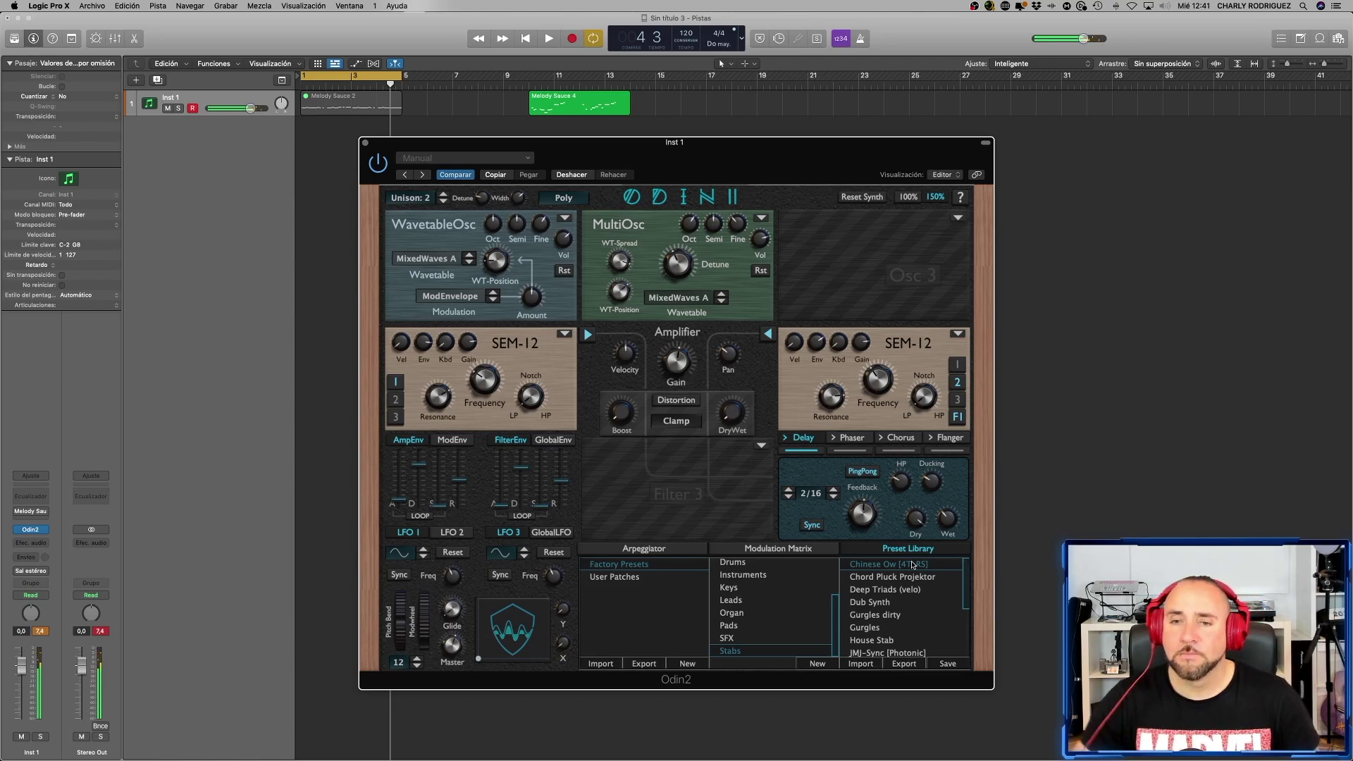
pyautogui.click(902, 577)
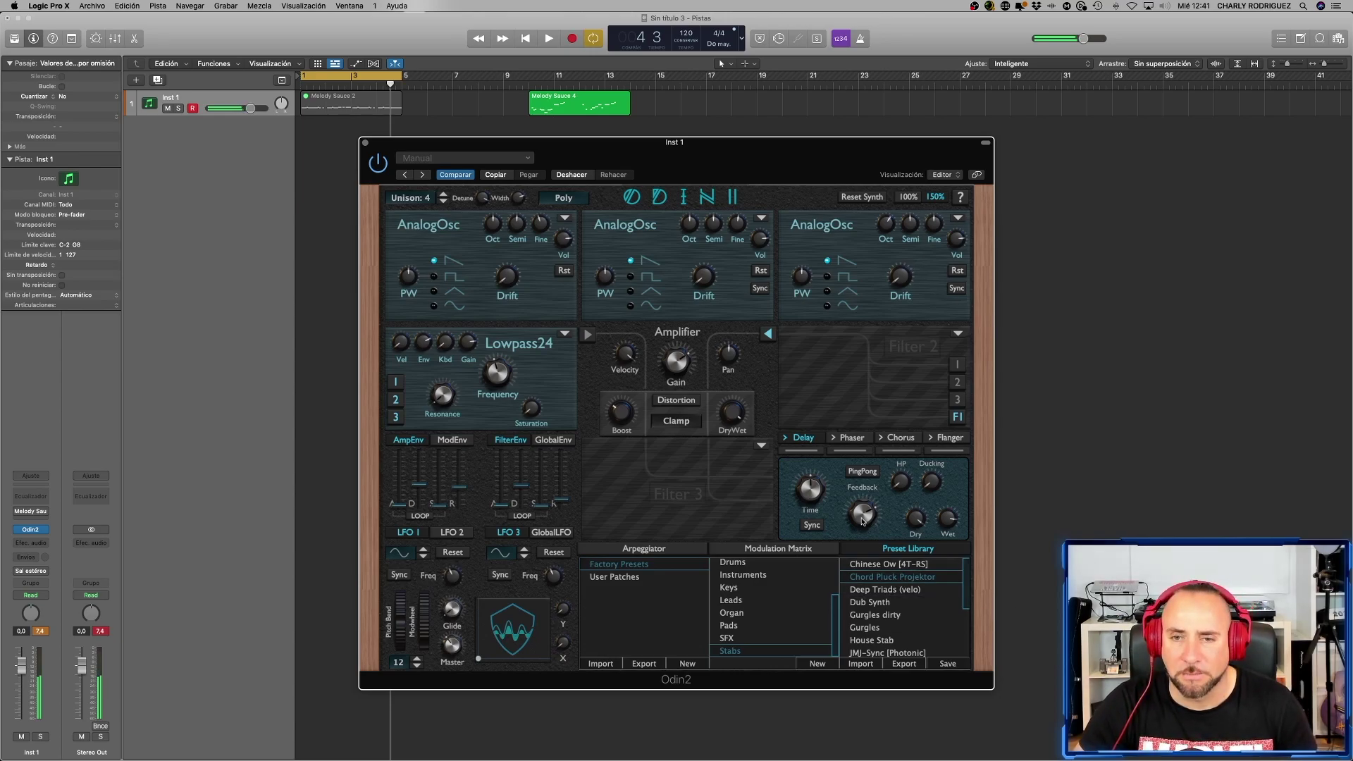
pyautogui.moveTo(452, 642)
pyautogui.moveTo(451, 642); pyautogui.dragTo(450, 595)
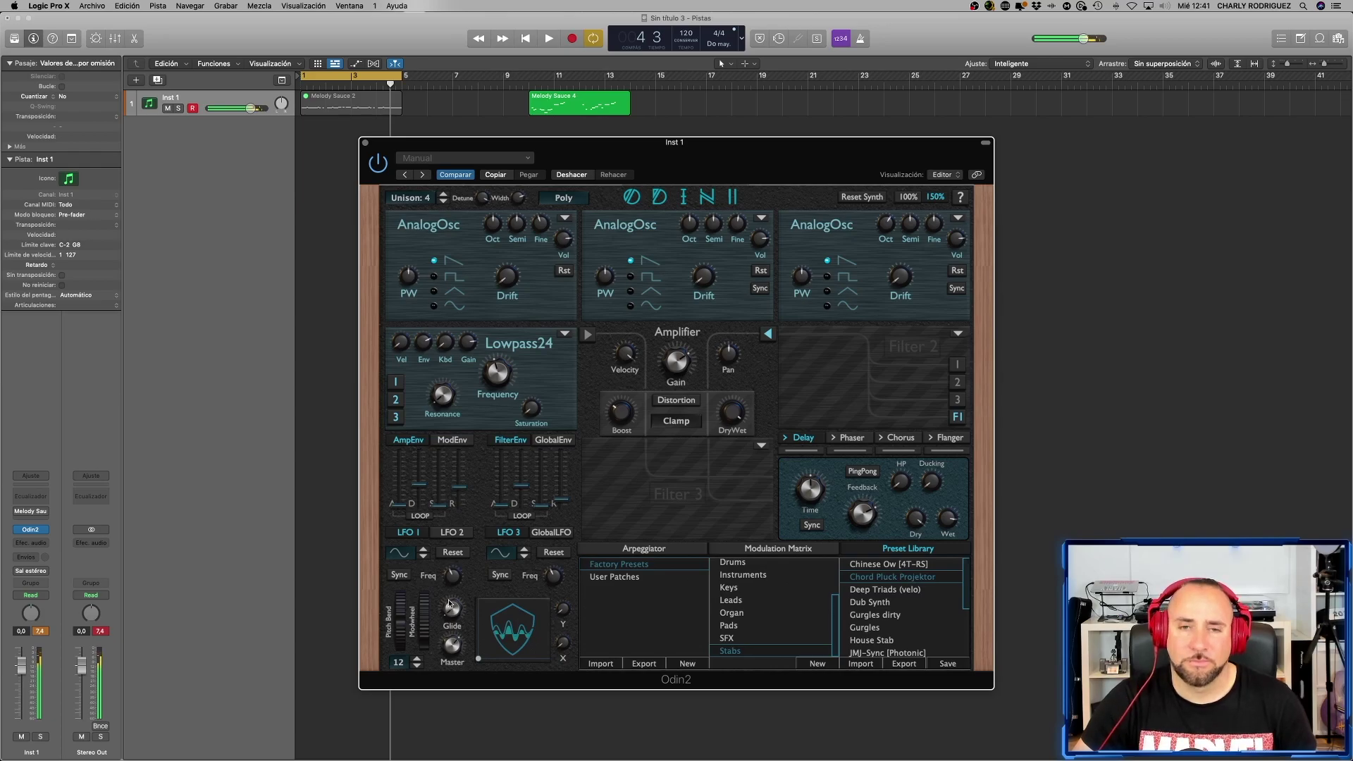
# - Shrink the synth interface to 100% and enlarge it back to 150%
pyautogui.click(908, 198)
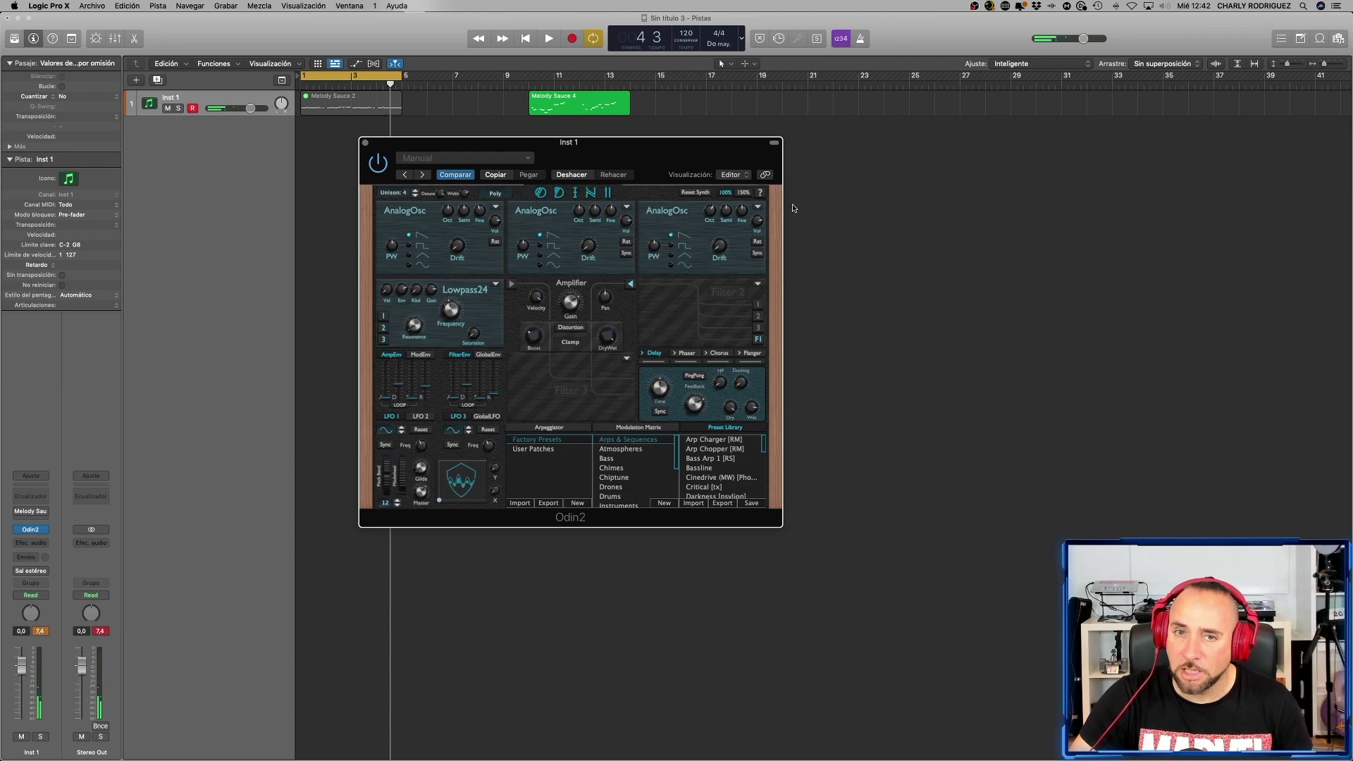
pyautogui.click(746, 193)
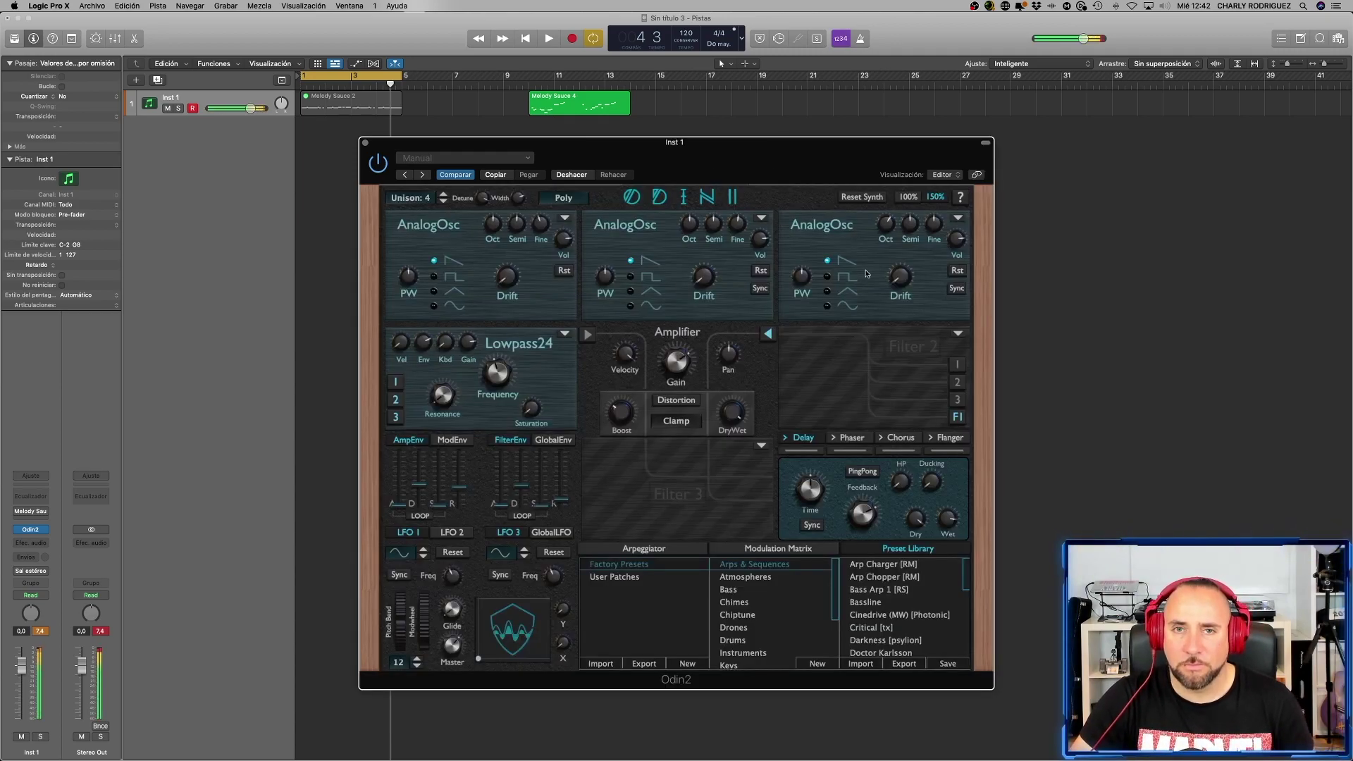
# - Load the Bassline preset from Arps & Sequences, then load Dub Synth from the Stabs category
pyautogui.click(890, 604)
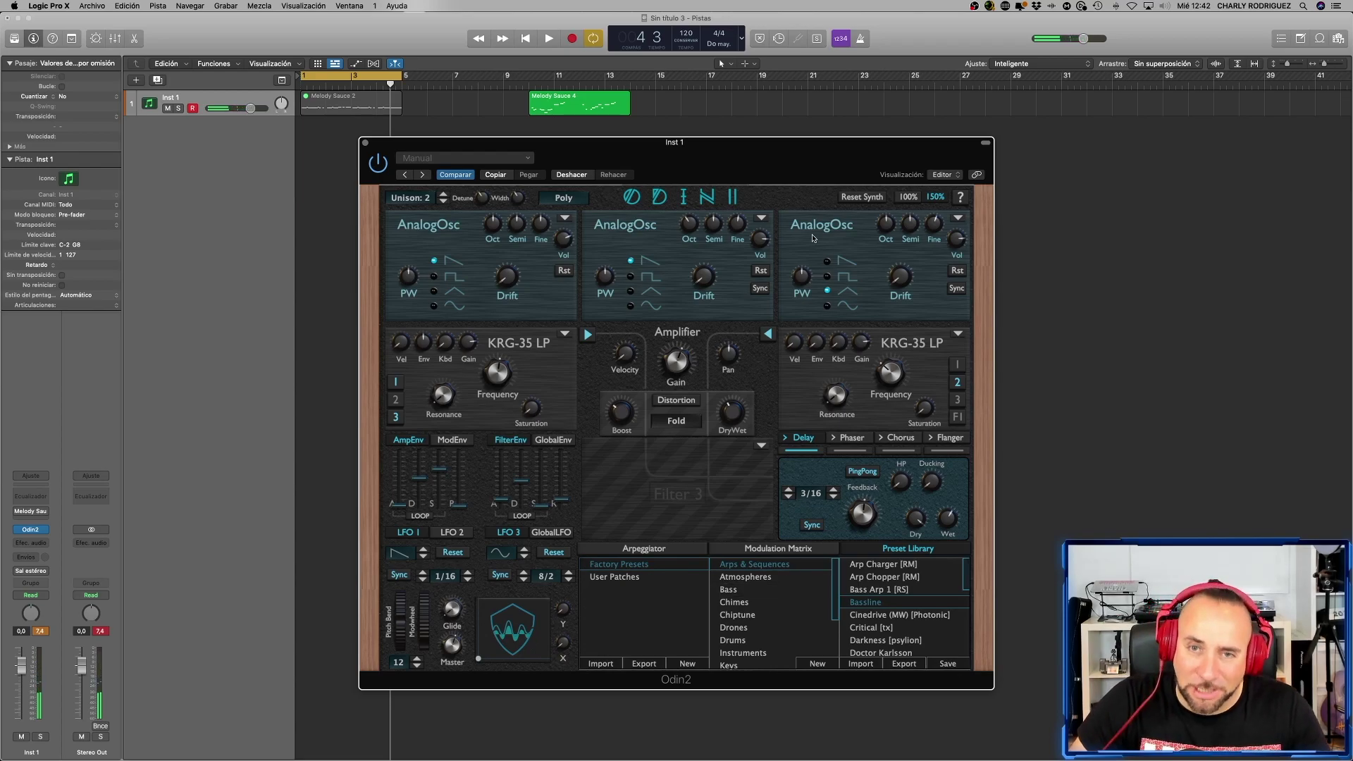
pyautogui.scroll(-5, 754, 634)
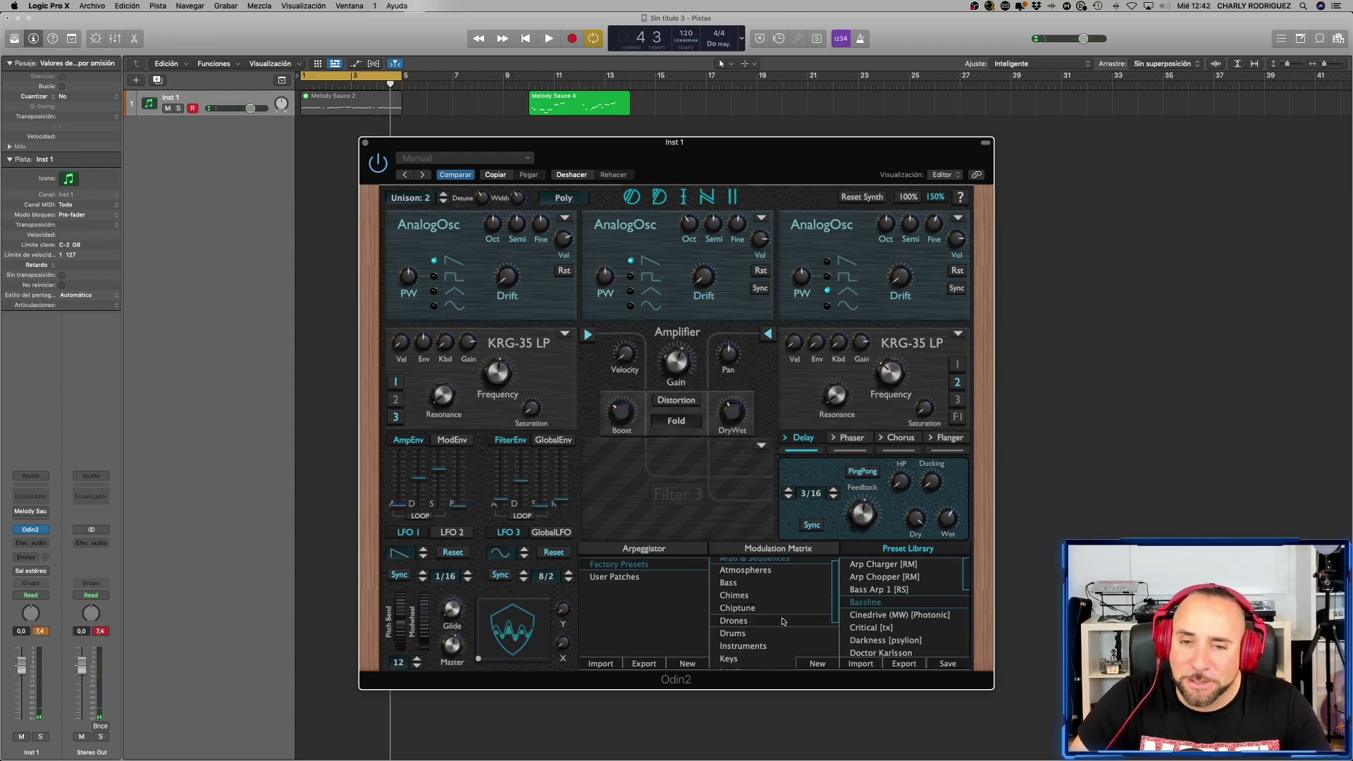
pyautogui.click(754, 650)
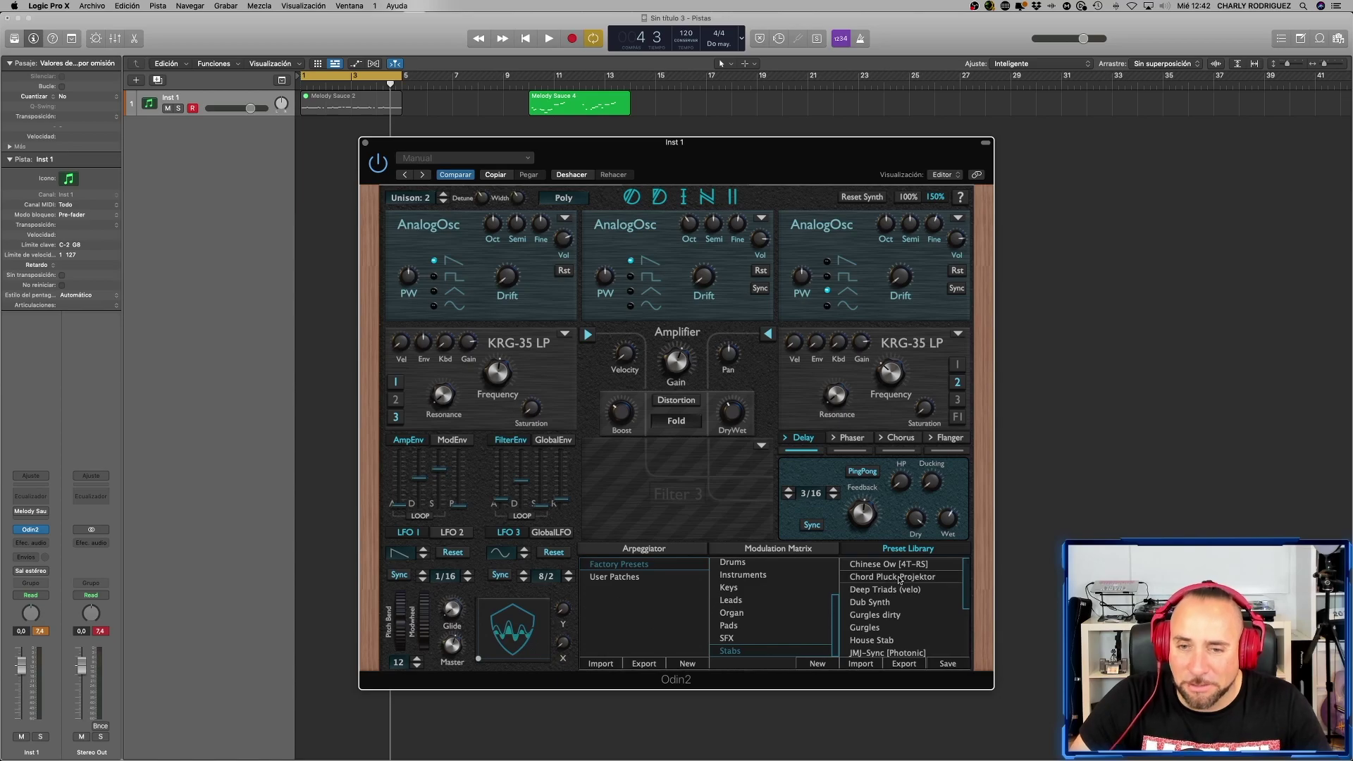
pyautogui.click(890, 603)
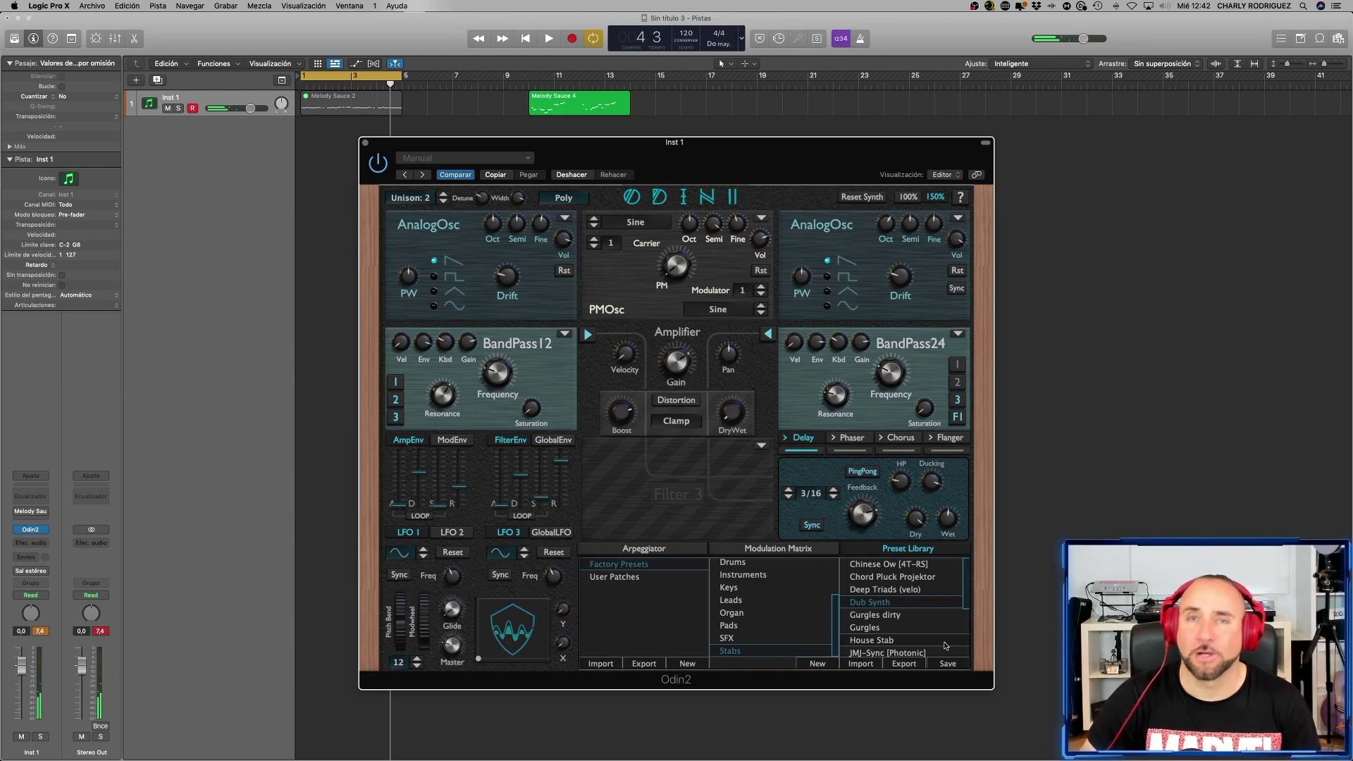
pyautogui.scroll(-2, 945, 646)
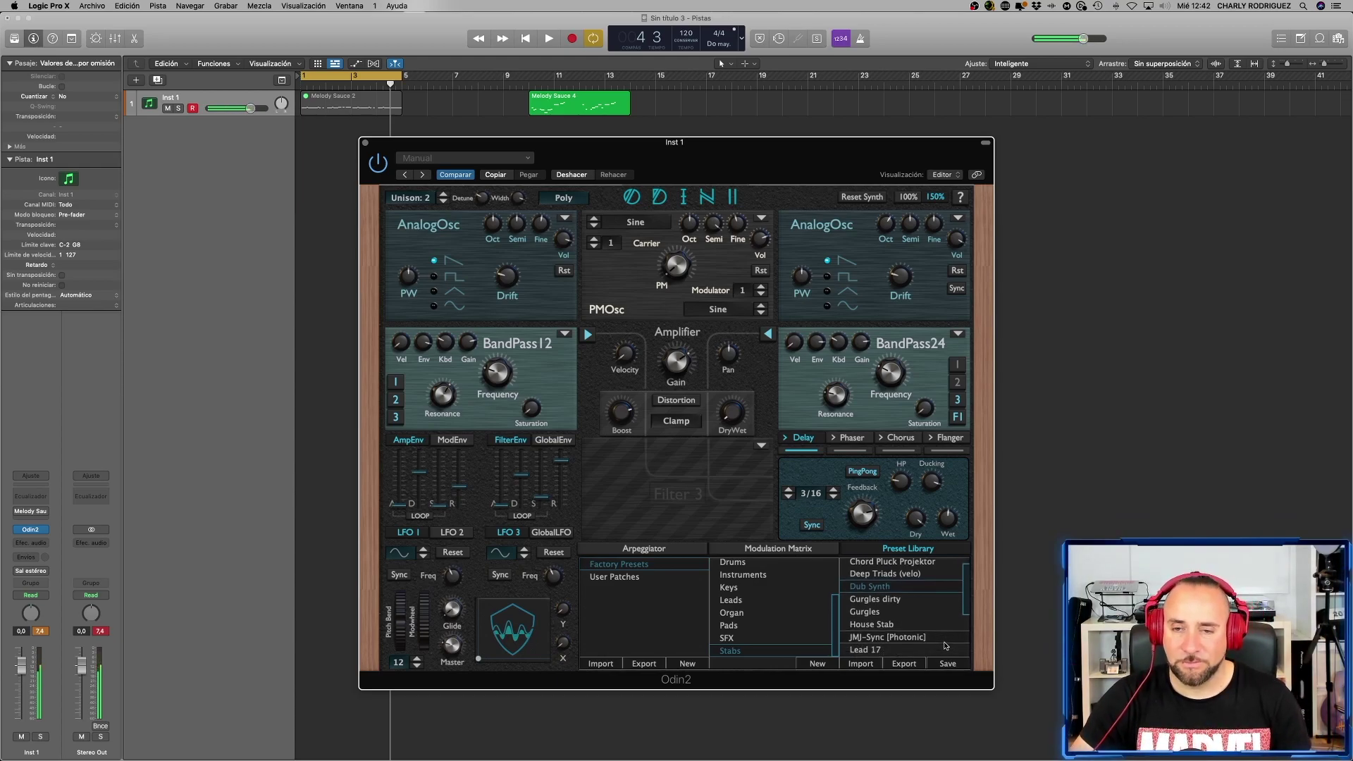
# - Load the House Stab preset and then Lead 17 from Stabs, and turn on tempo sync for LFO 3
pyautogui.click(913, 620)
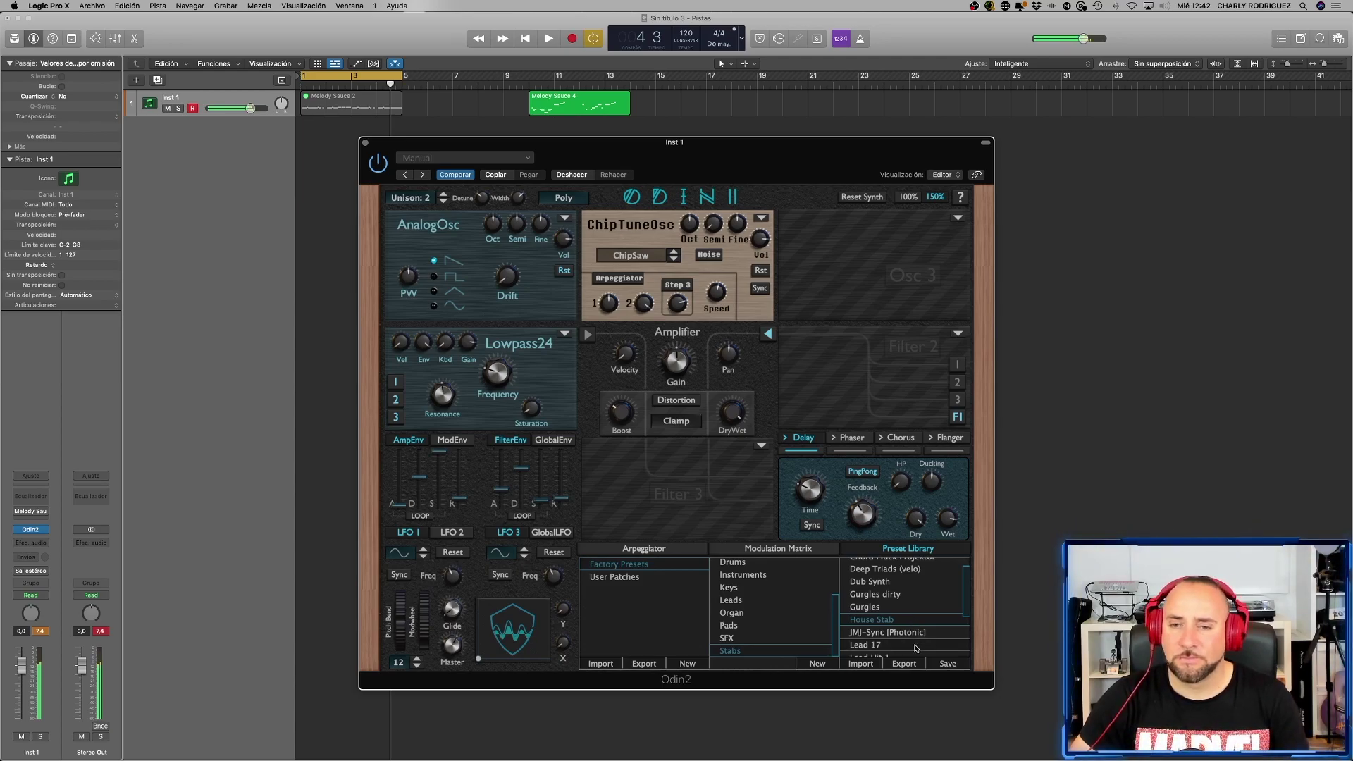
pyautogui.click(912, 646)
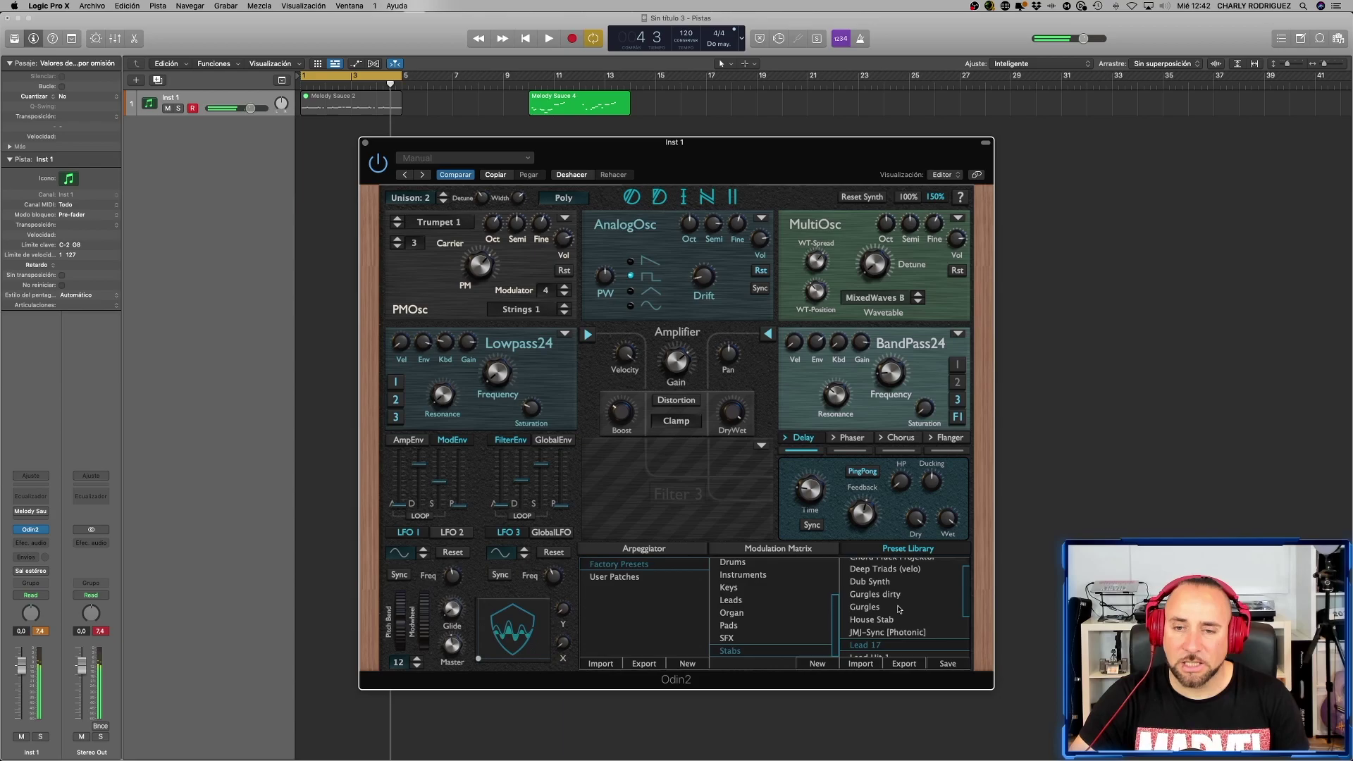
pyautogui.scroll(-2, 899, 609)
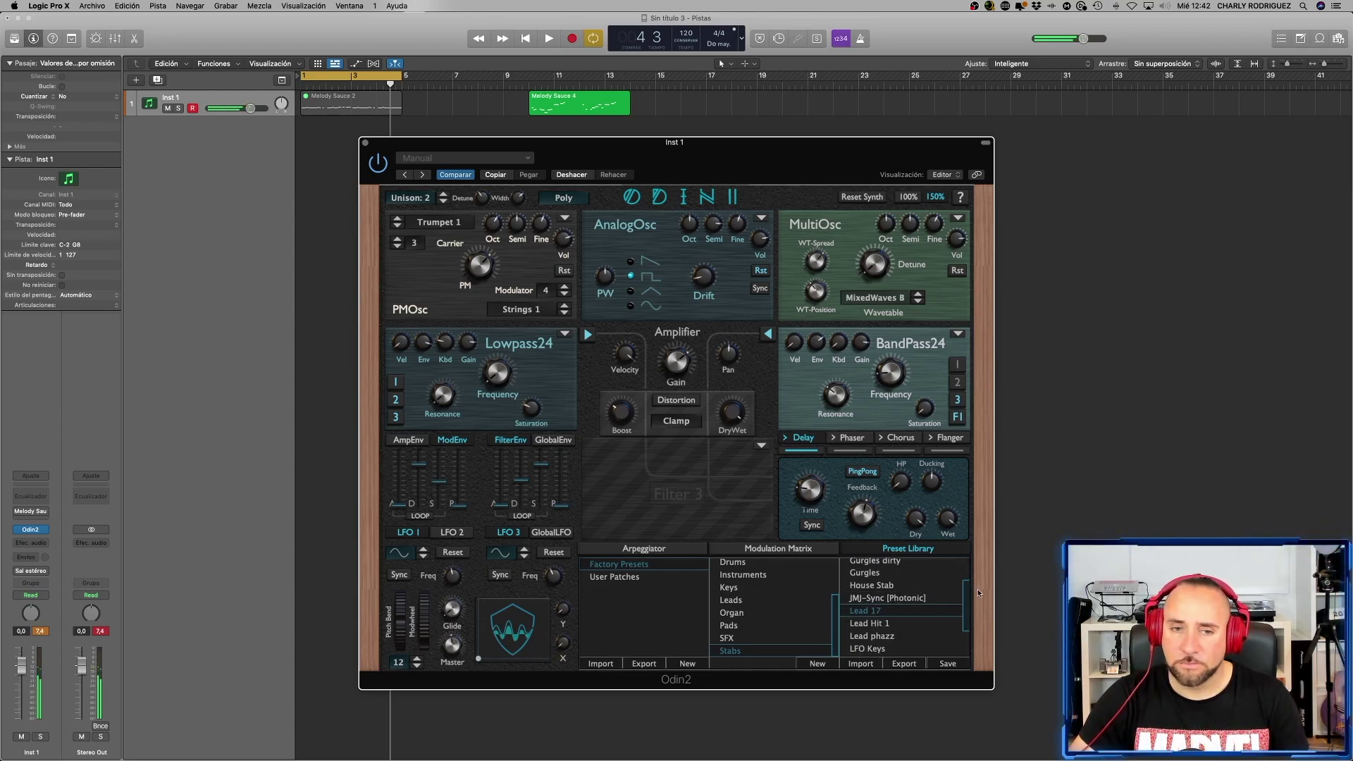
pyautogui.click(500, 575)
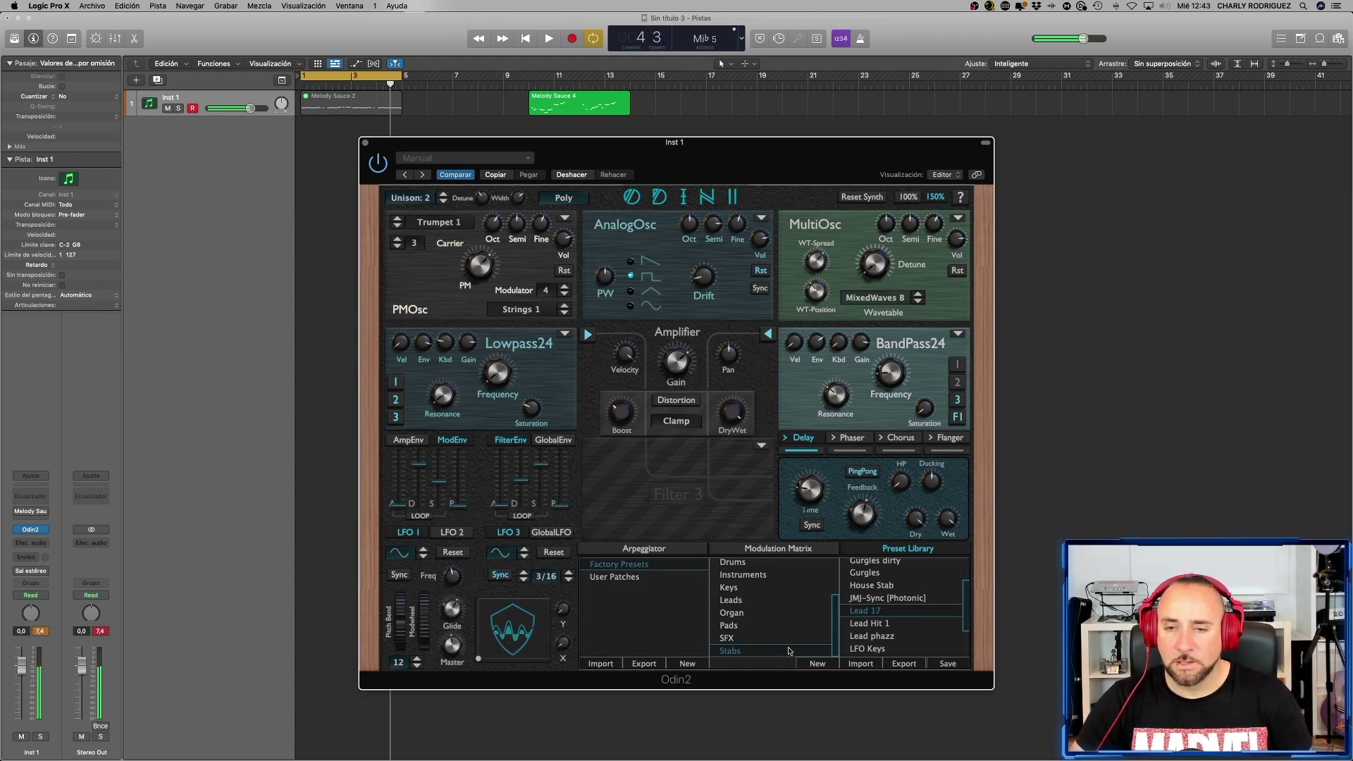
# - Audition the Pluck preset from the Stabs category, and then load Plucker 3
pyautogui.scroll(-3, 880, 635)
pyautogui.scroll(-1, 880, 635)
pyautogui.click(867, 635)
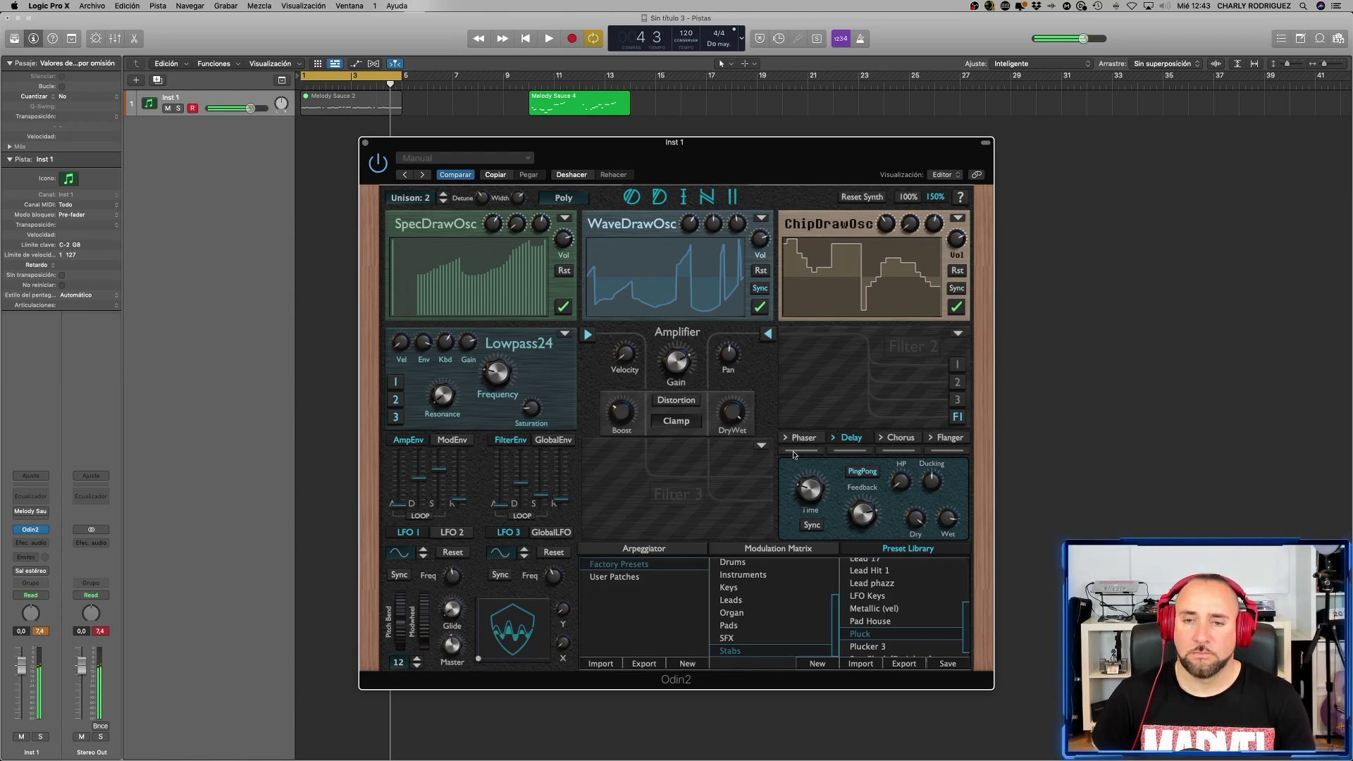
pyautogui.click(878, 647)
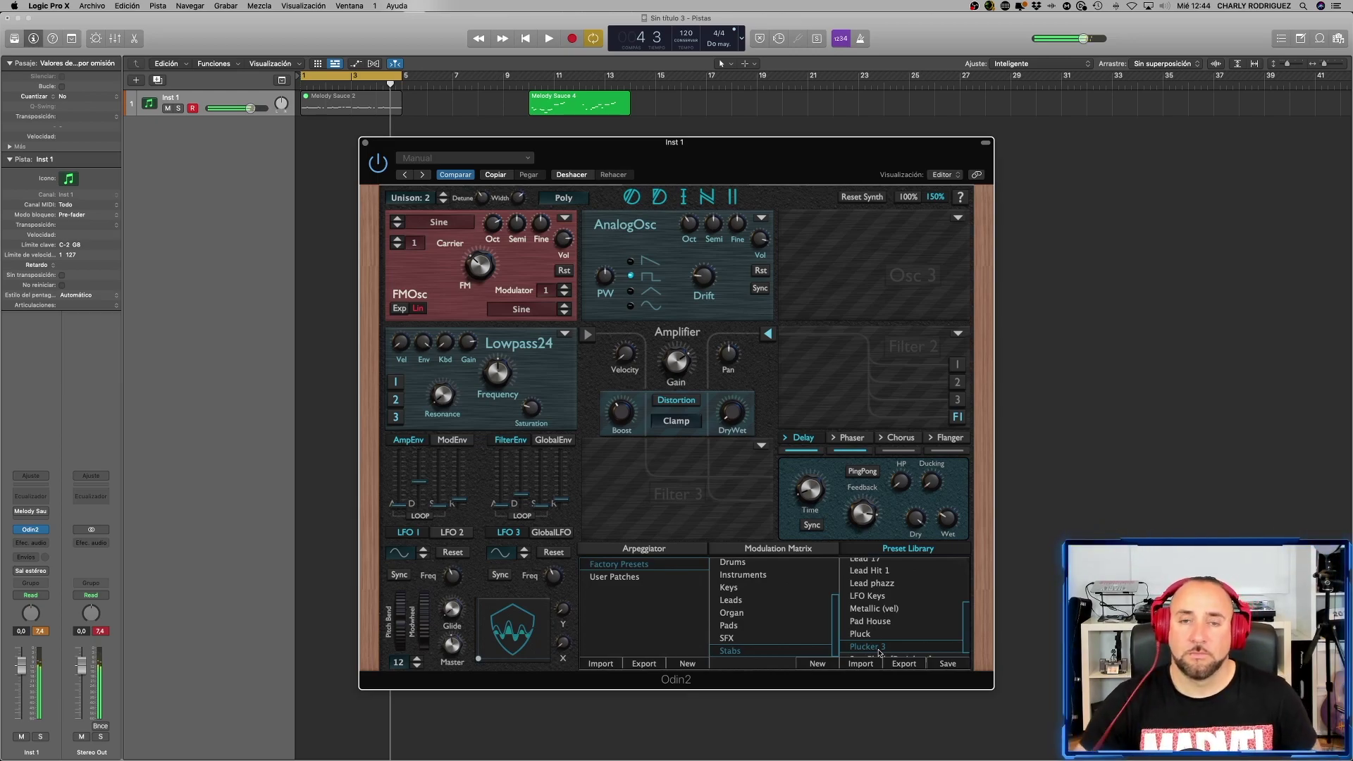
pyautogui.scroll(-1, 853, 624)
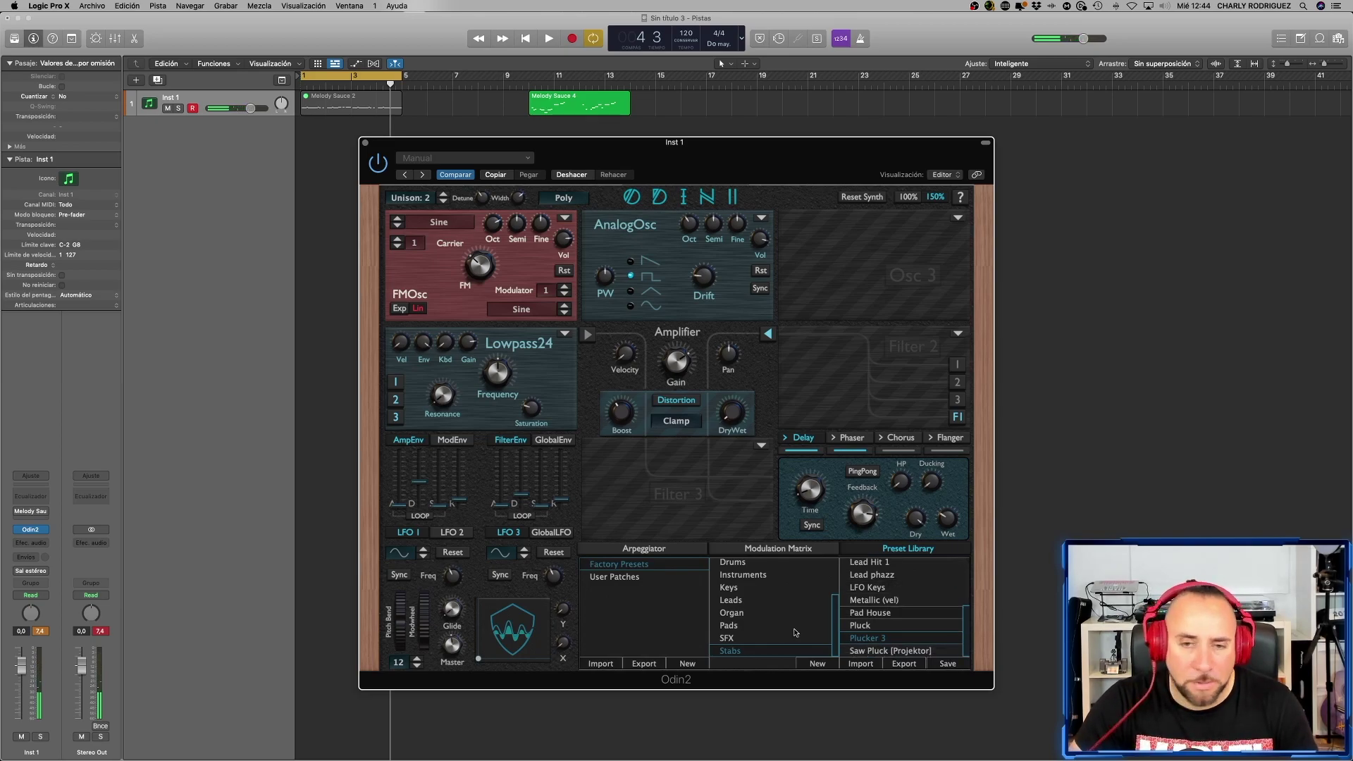
# - Load Arp Chopper [RM] from the Arps & Sequences category, followed by Bass Arp 1 [RS]
pyautogui.scroll(5, 776, 606)
pyautogui.click(784, 567)
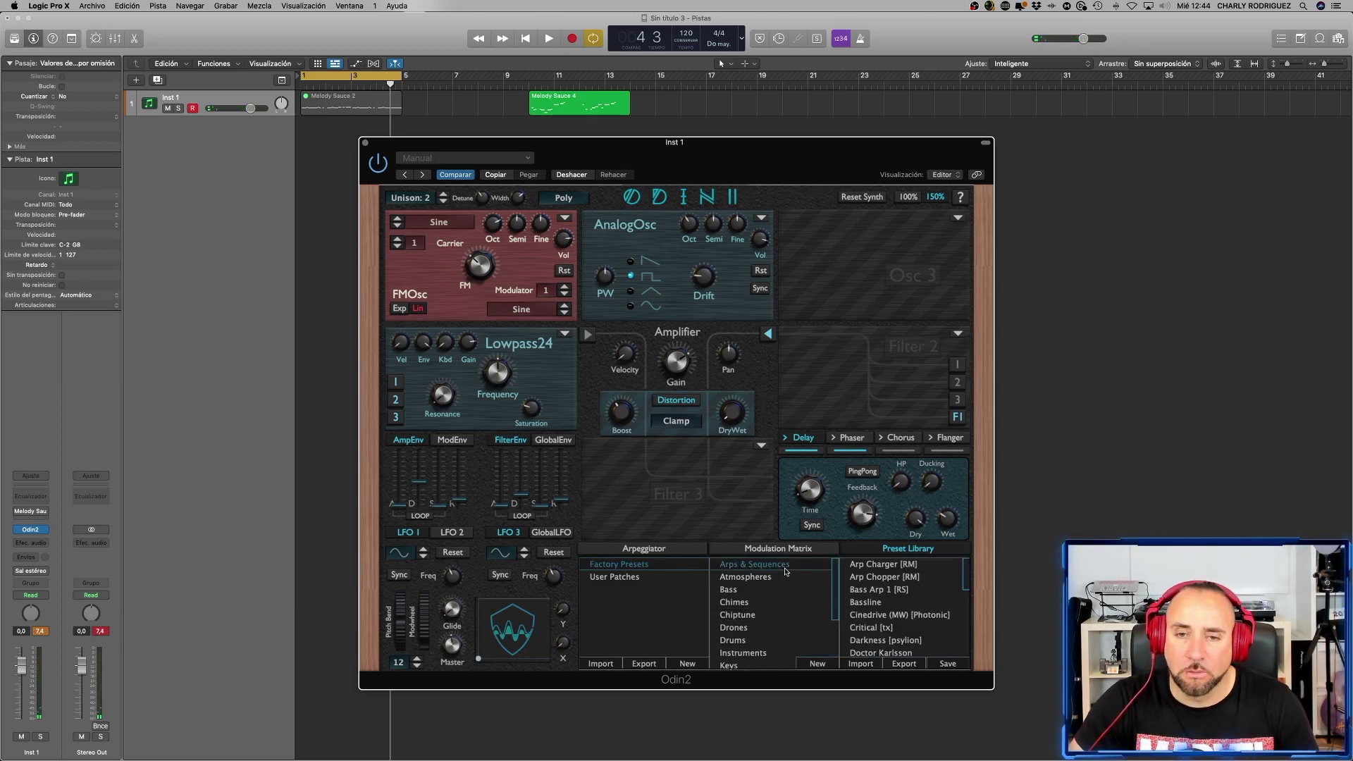
pyautogui.click(881, 574)
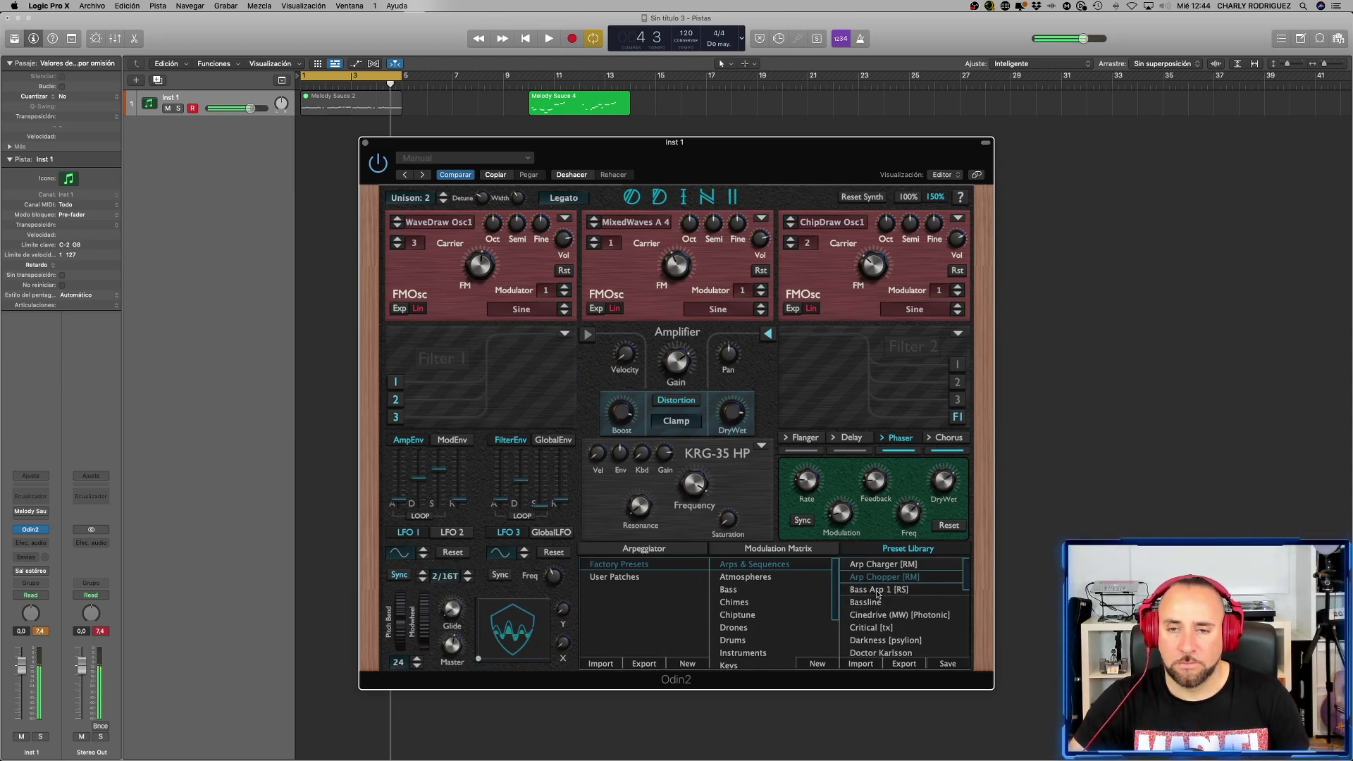
pyautogui.click(878, 591)
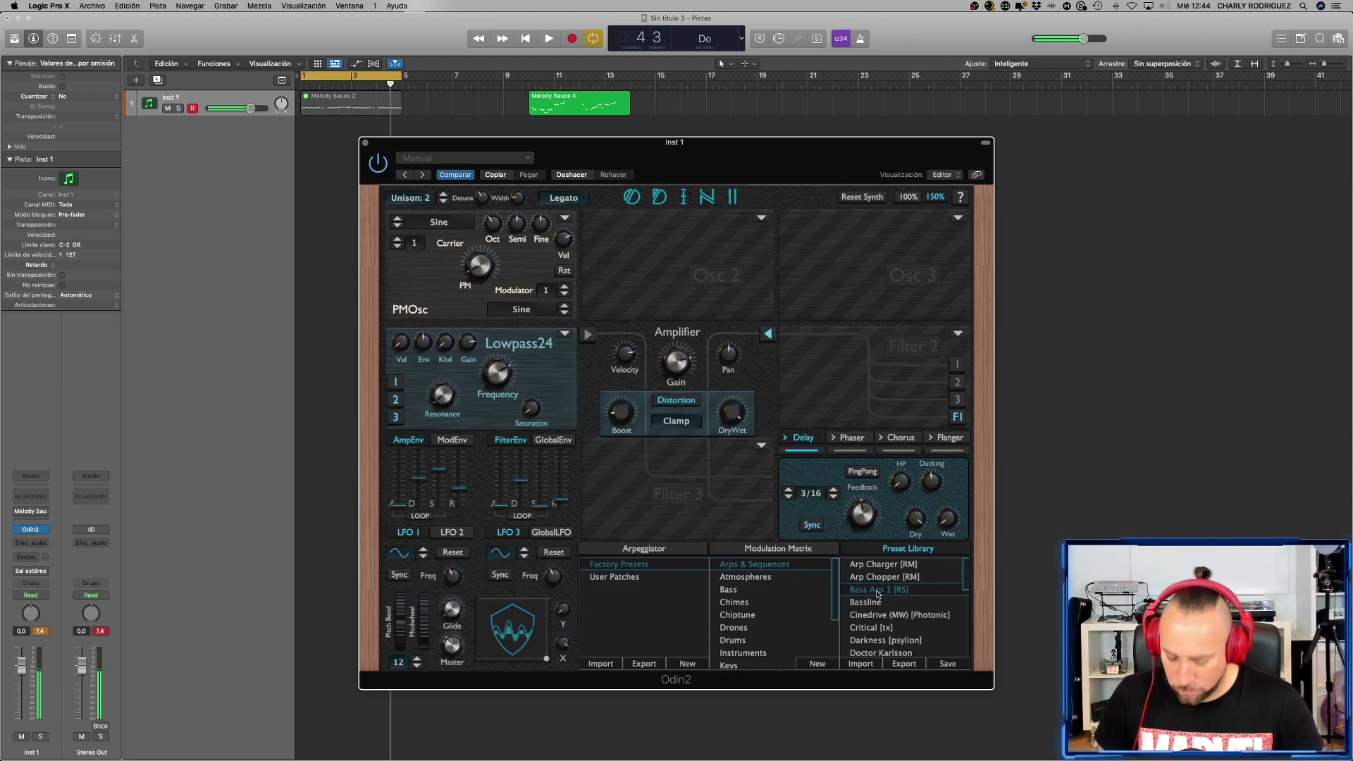
# - Audition Critical [tx] from Arps & Sequences, and then load Darkness [psylion]
pyautogui.scroll(-1, 878, 594)
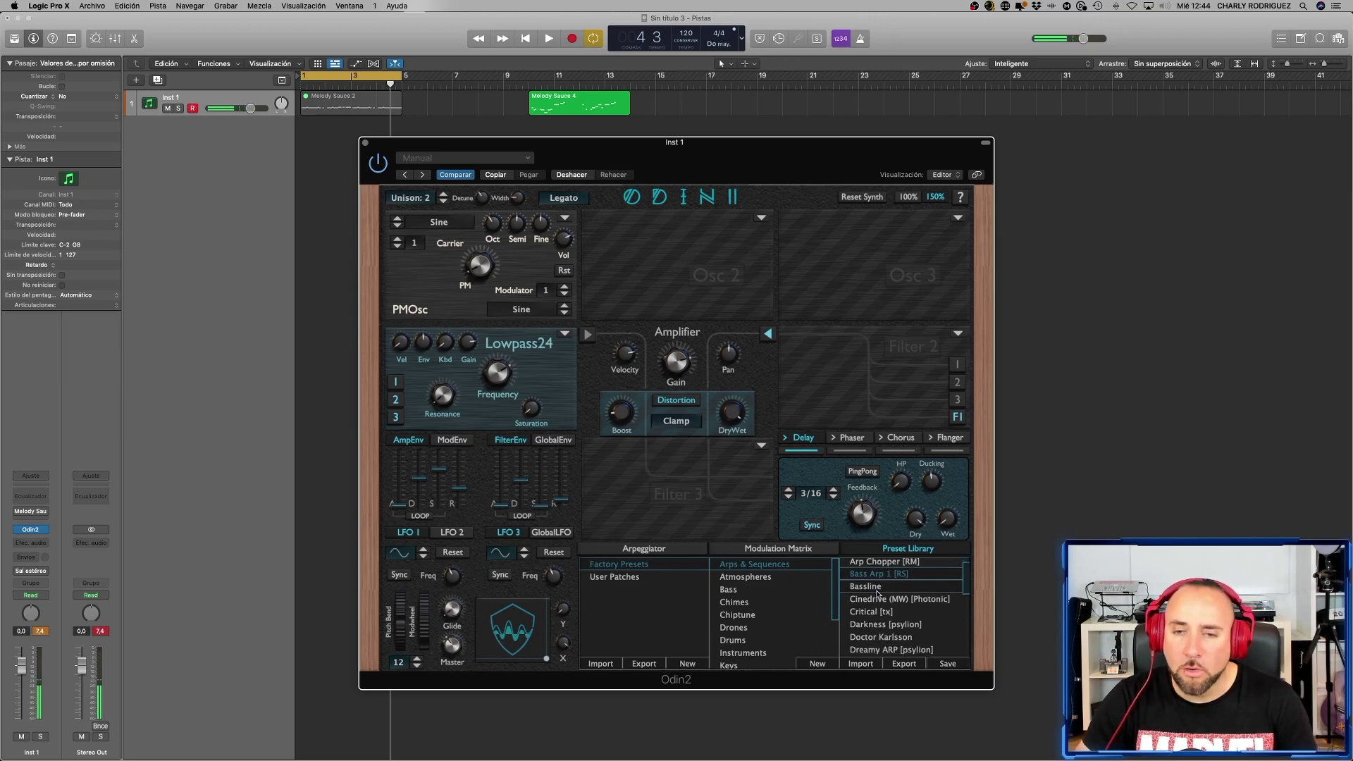
pyautogui.click(879, 612)
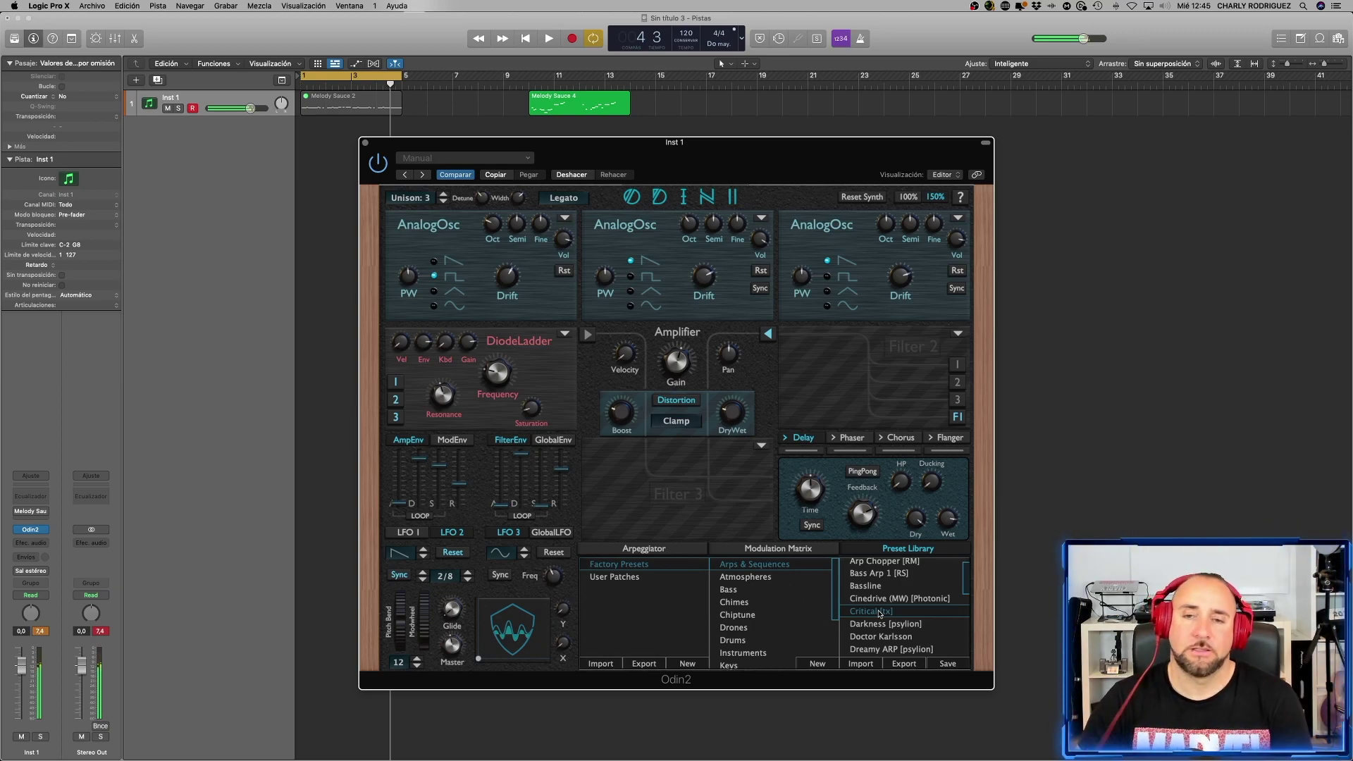
pyautogui.click(902, 625)
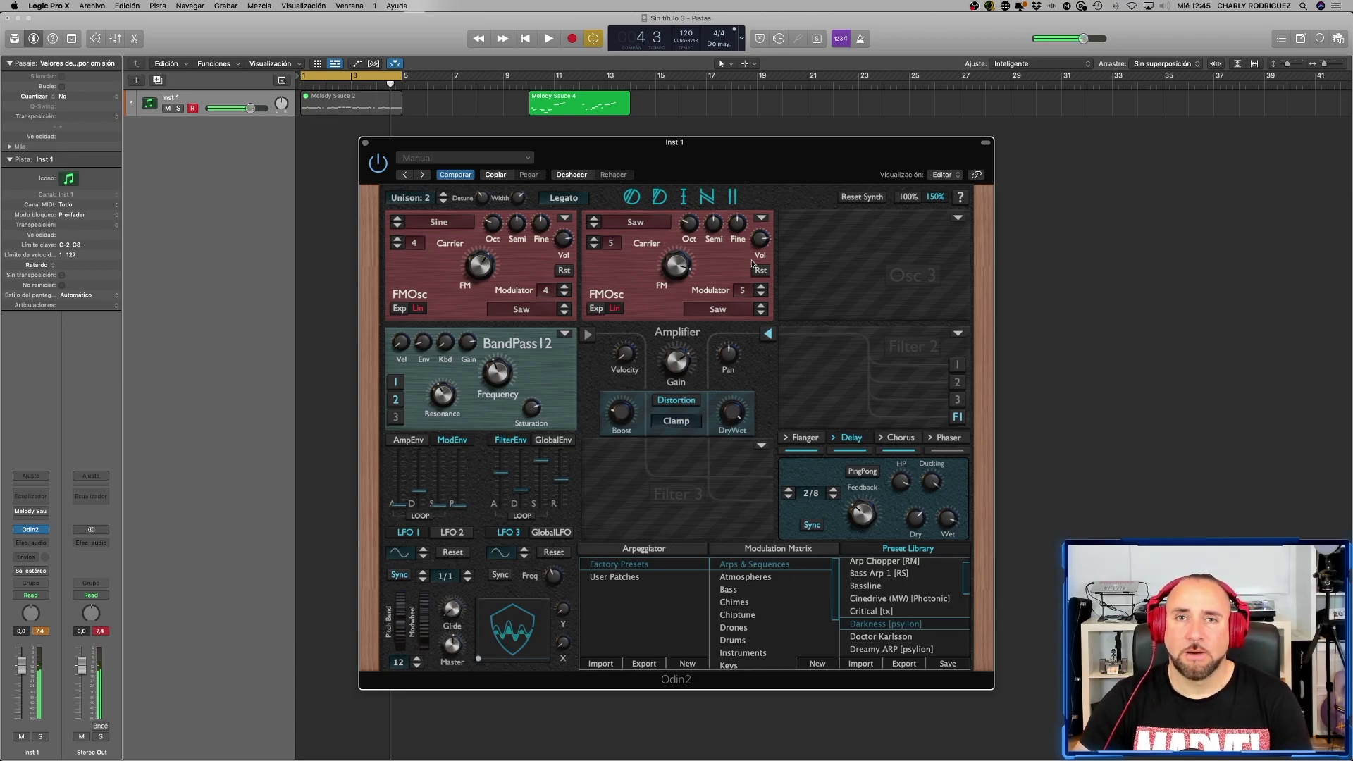
# - Raise the distortion boost to about 0.626 and set the LFO 1 sync rate to 1/8T
pyautogui.click(690, 35)
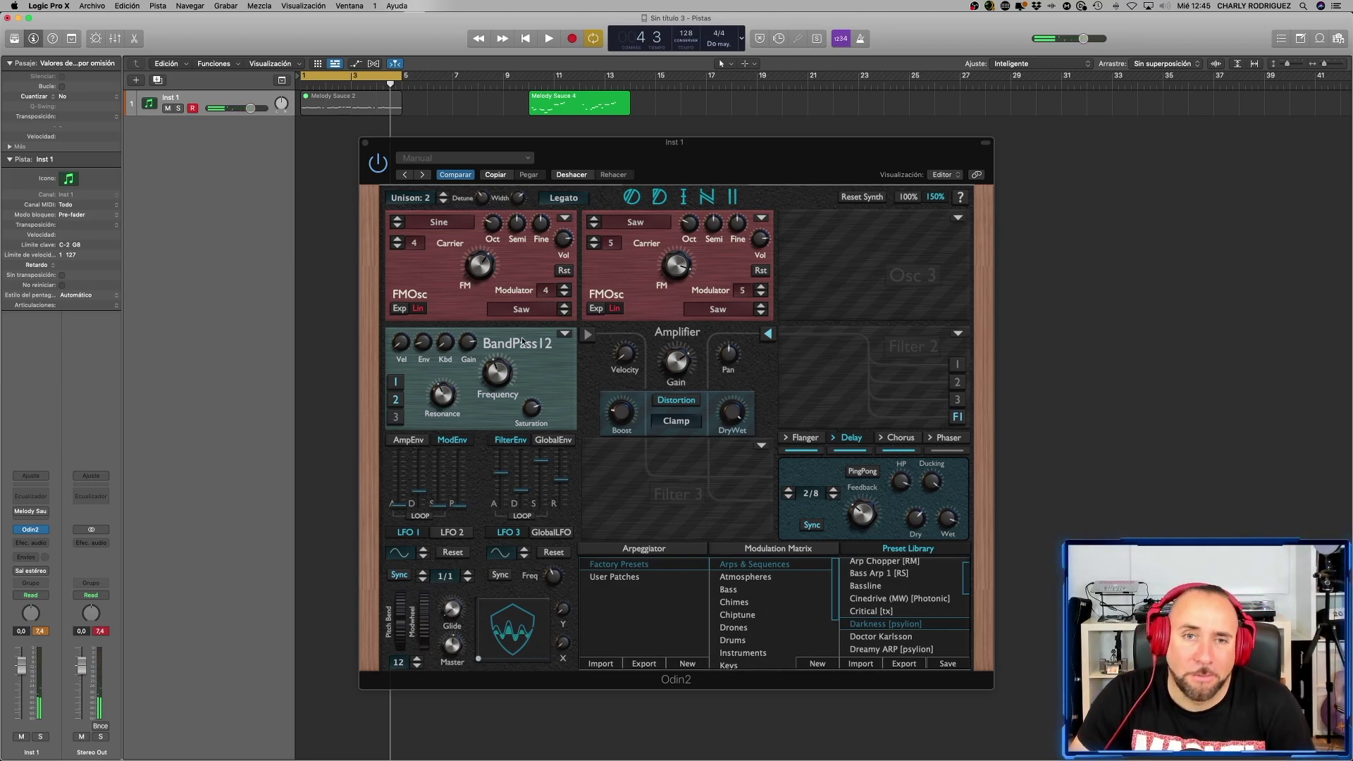
pyautogui.click(624, 414)
pyautogui.moveTo(623, 414); pyautogui.dragTo(615, 357)
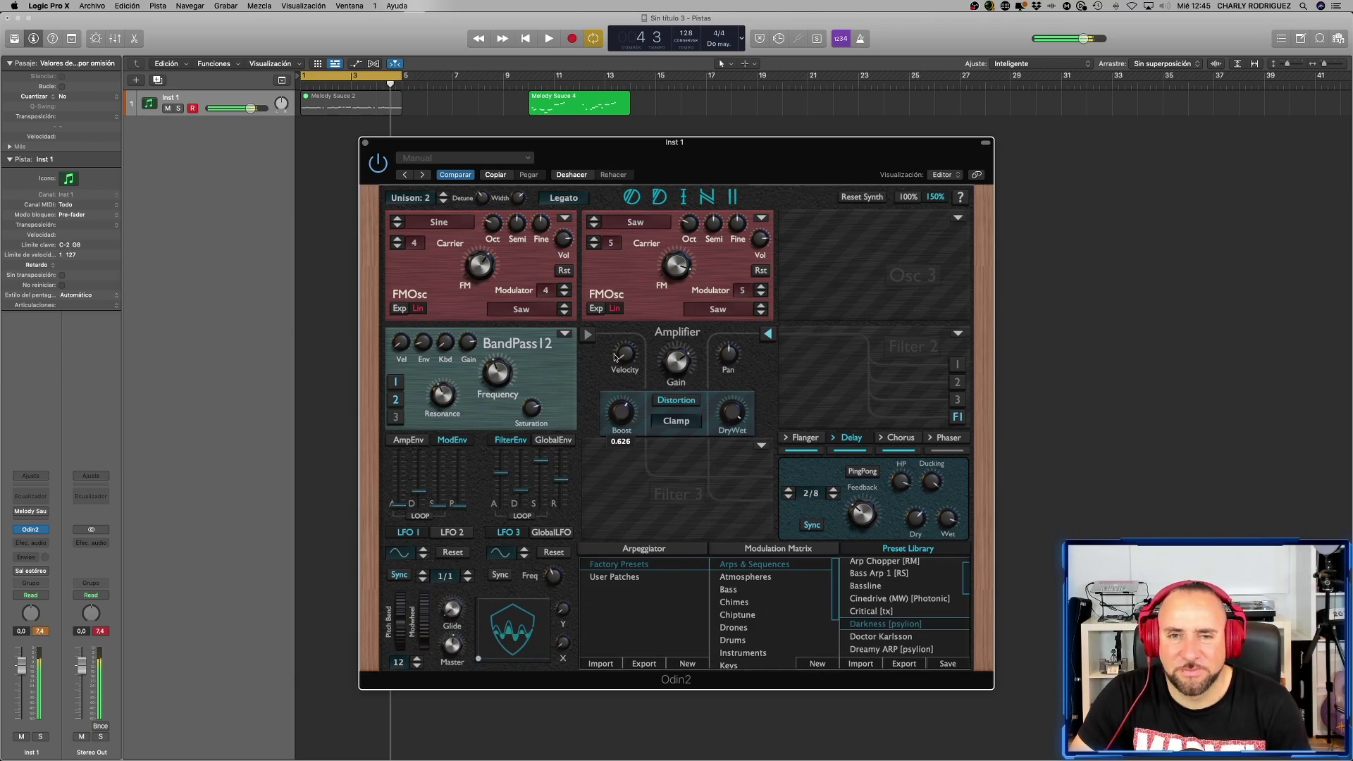
pyautogui.moveTo(615, 358); pyautogui.dragTo(616, 354)
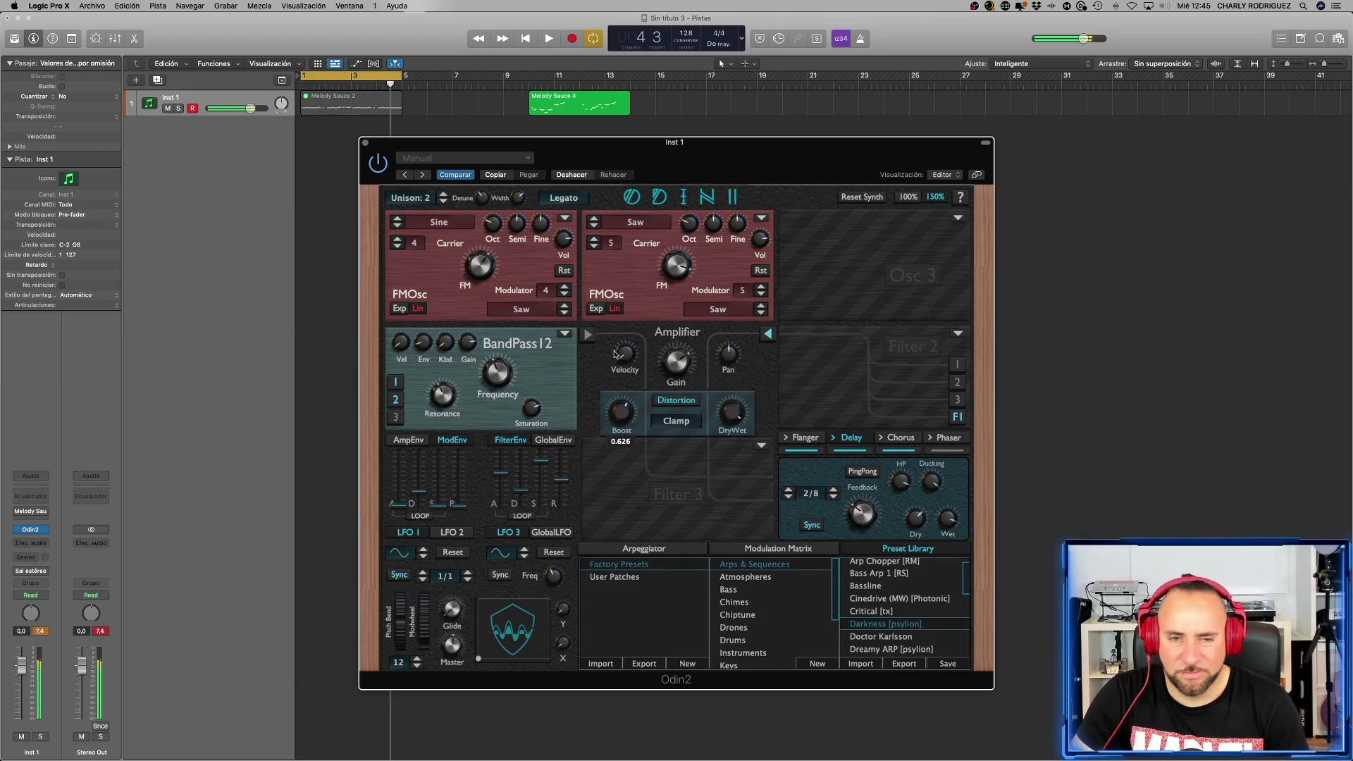
pyautogui.click(468, 574)
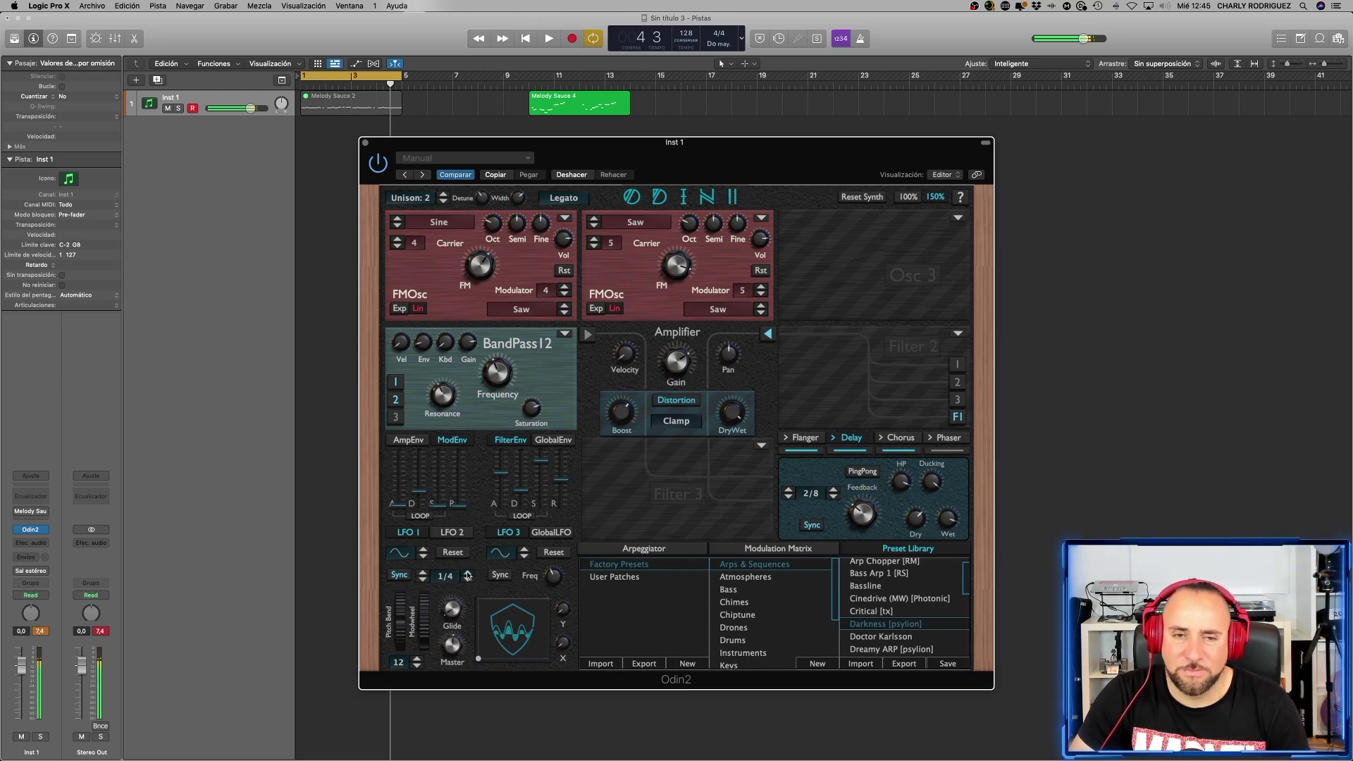
pyautogui.click(468, 577)
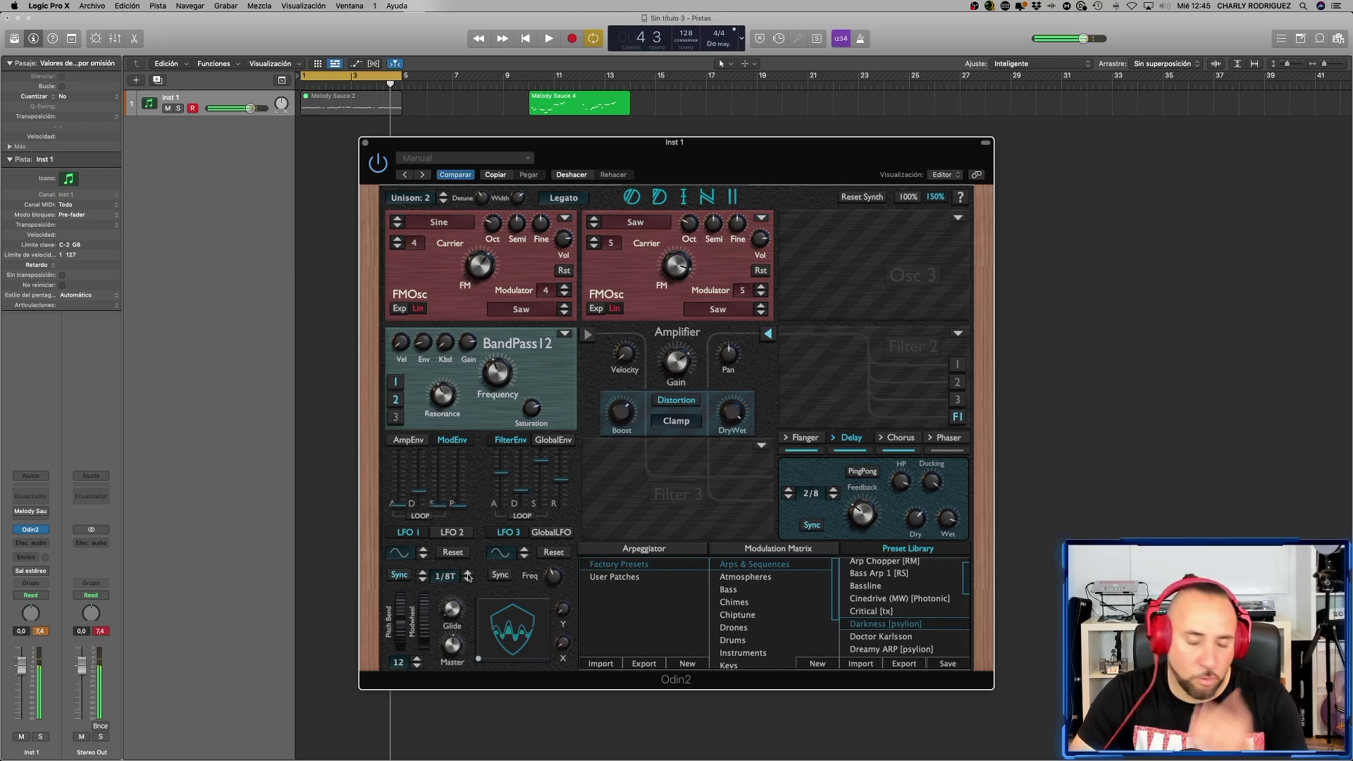
# - Load the Funny 2 preset from Arps & Sequences, followed by Funk Acid 2 [psylion]
pyautogui.scroll(-5, 906, 645)
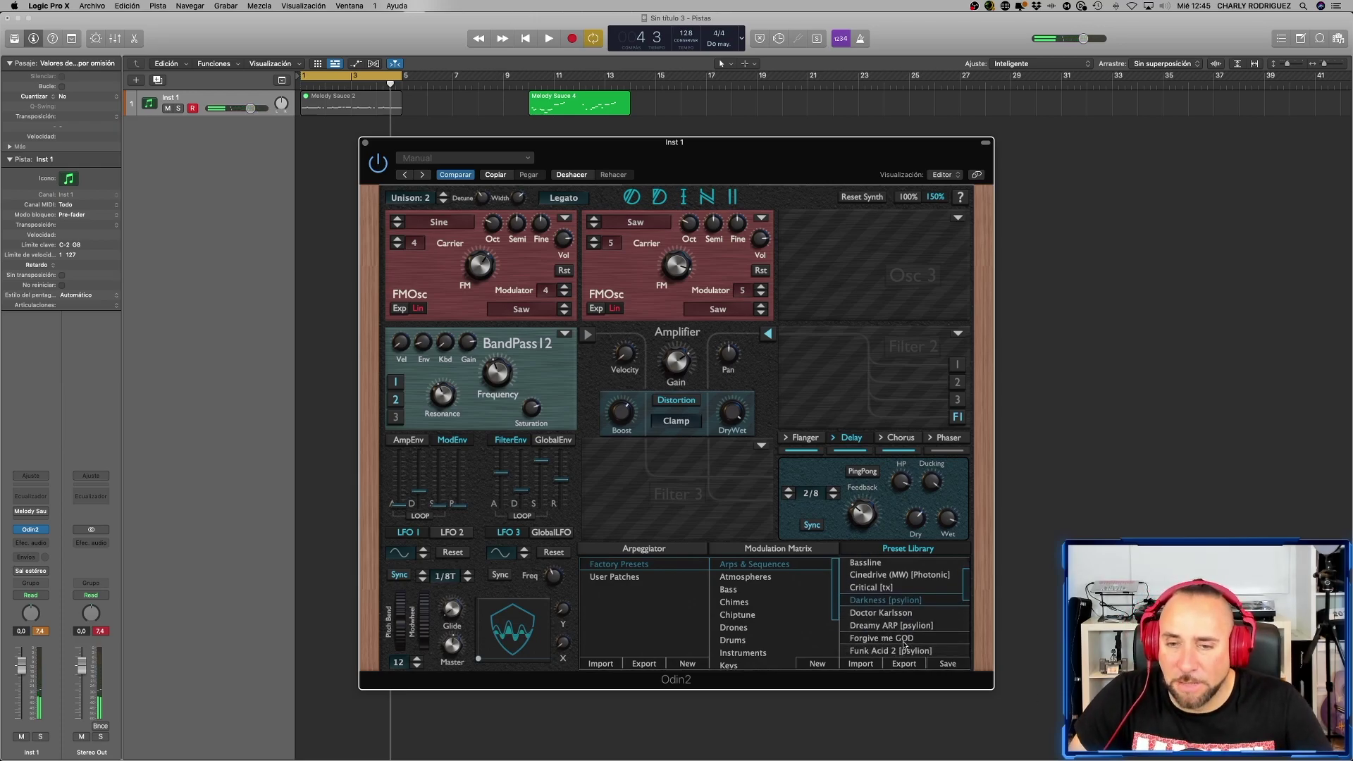
pyautogui.scroll(-3, 905, 645)
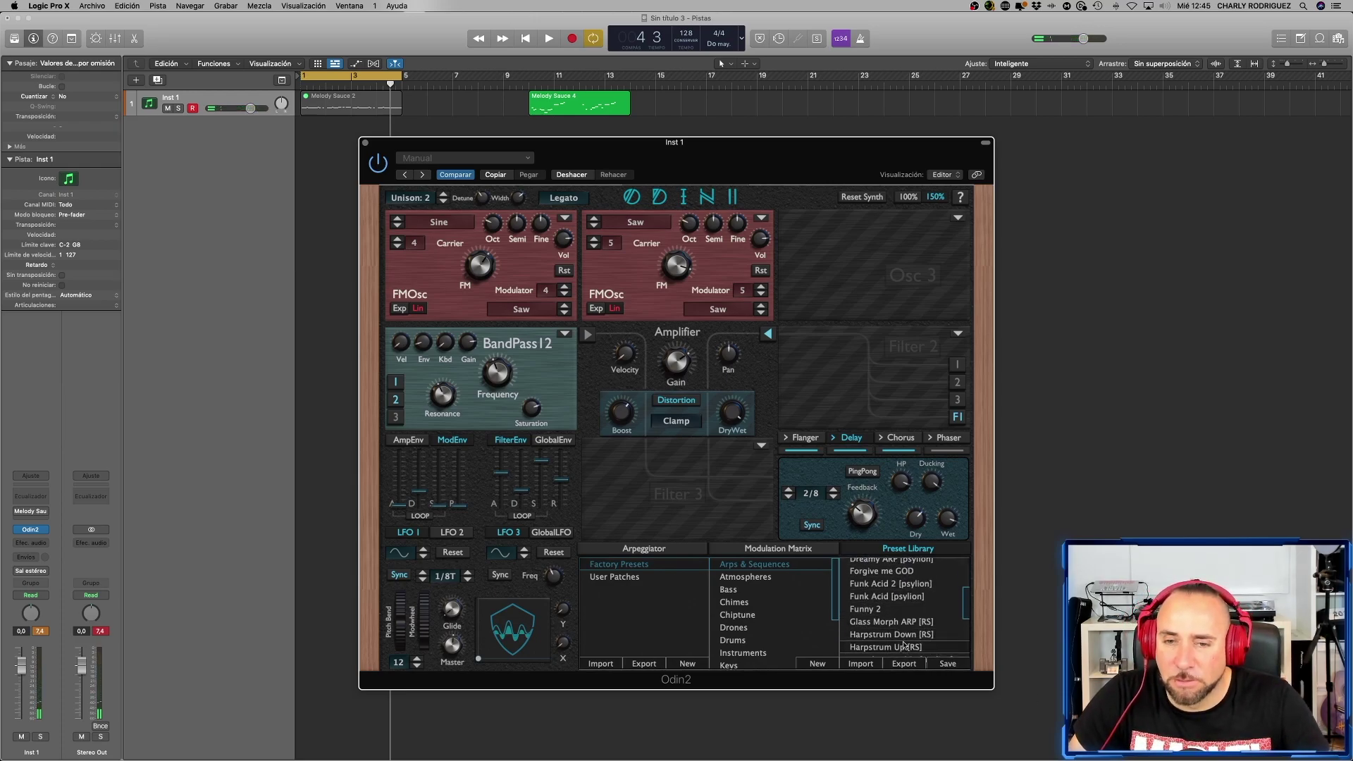
pyautogui.click(879, 611)
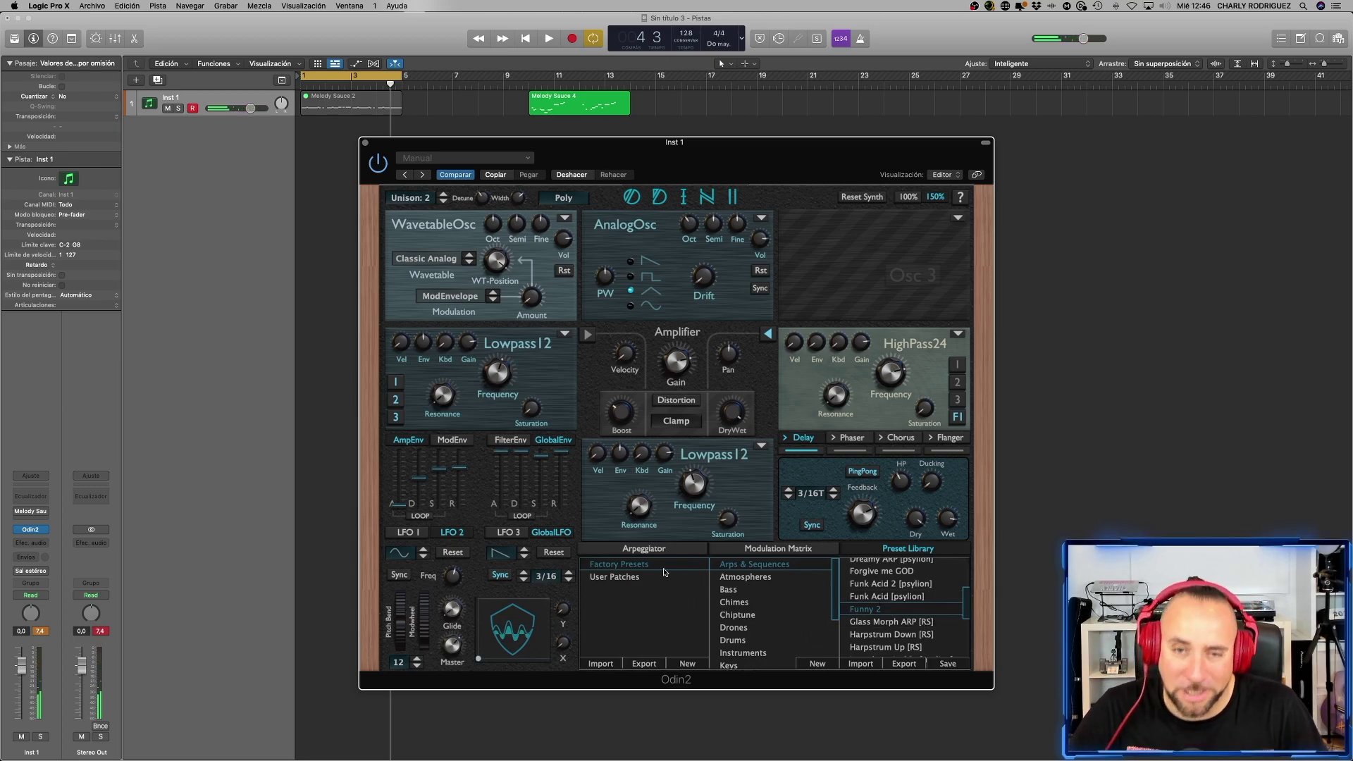
pyautogui.click(891, 585)
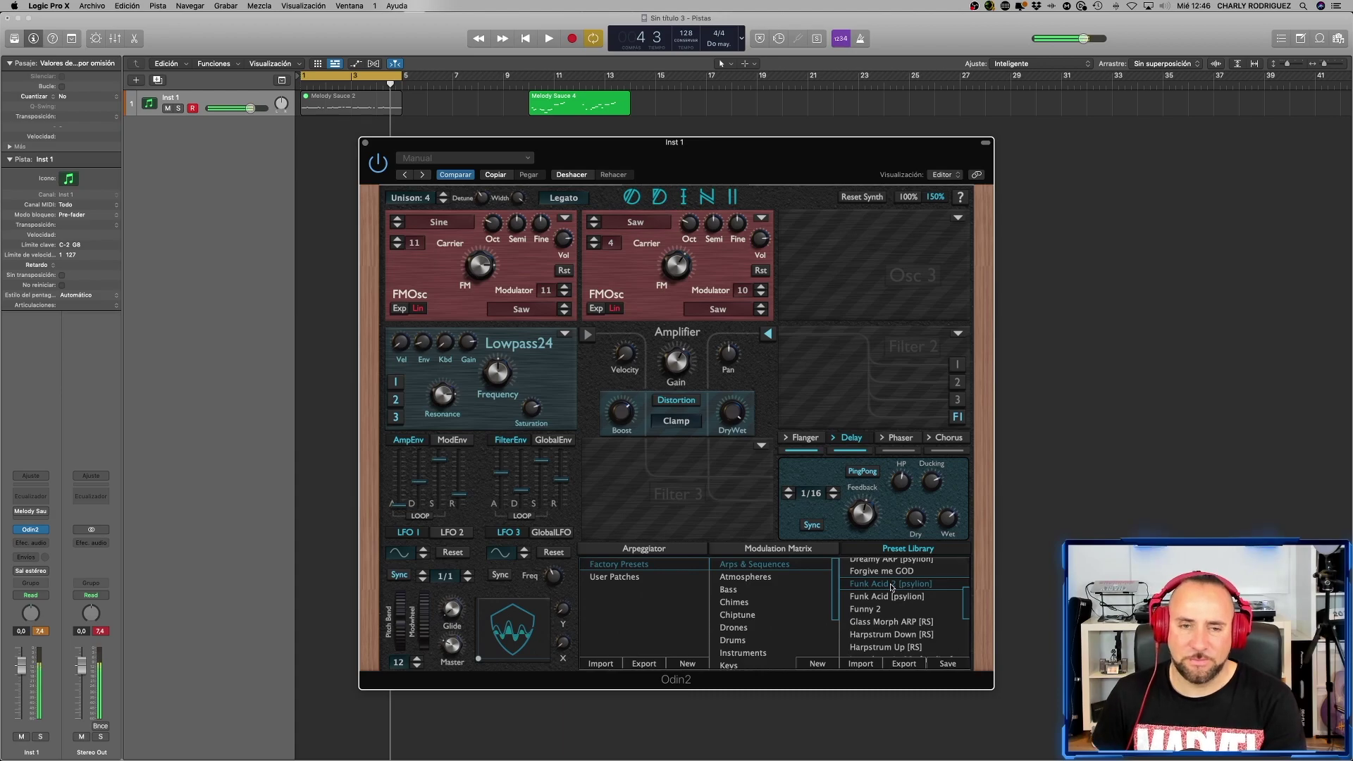
# - Set the LFO 1 sync rate to 2/16T and sync LFO 3 to the tempo
pyautogui.click(422, 577)
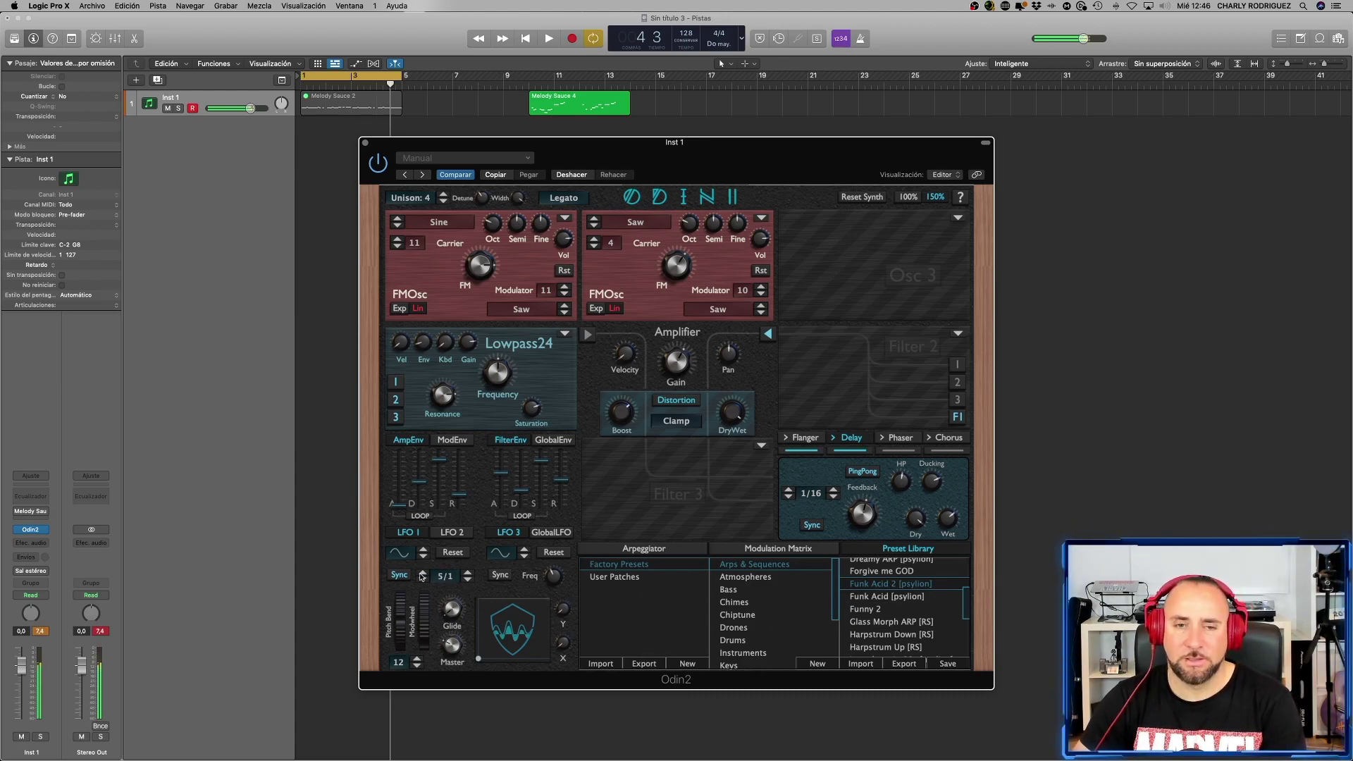
pyautogui.click(423, 574)
pyautogui.click(423, 574)
pyautogui.click(467, 576)
pyautogui.click(466, 577)
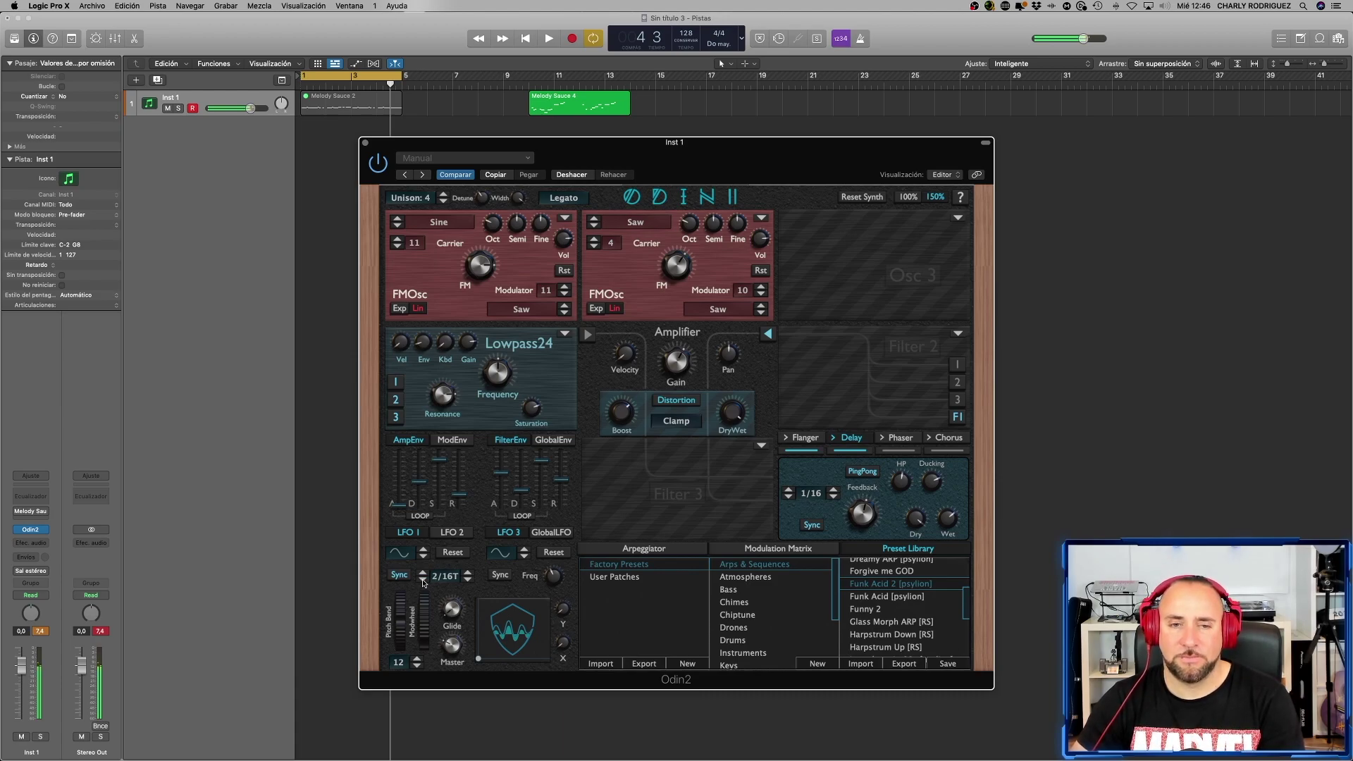
pyautogui.click(501, 576)
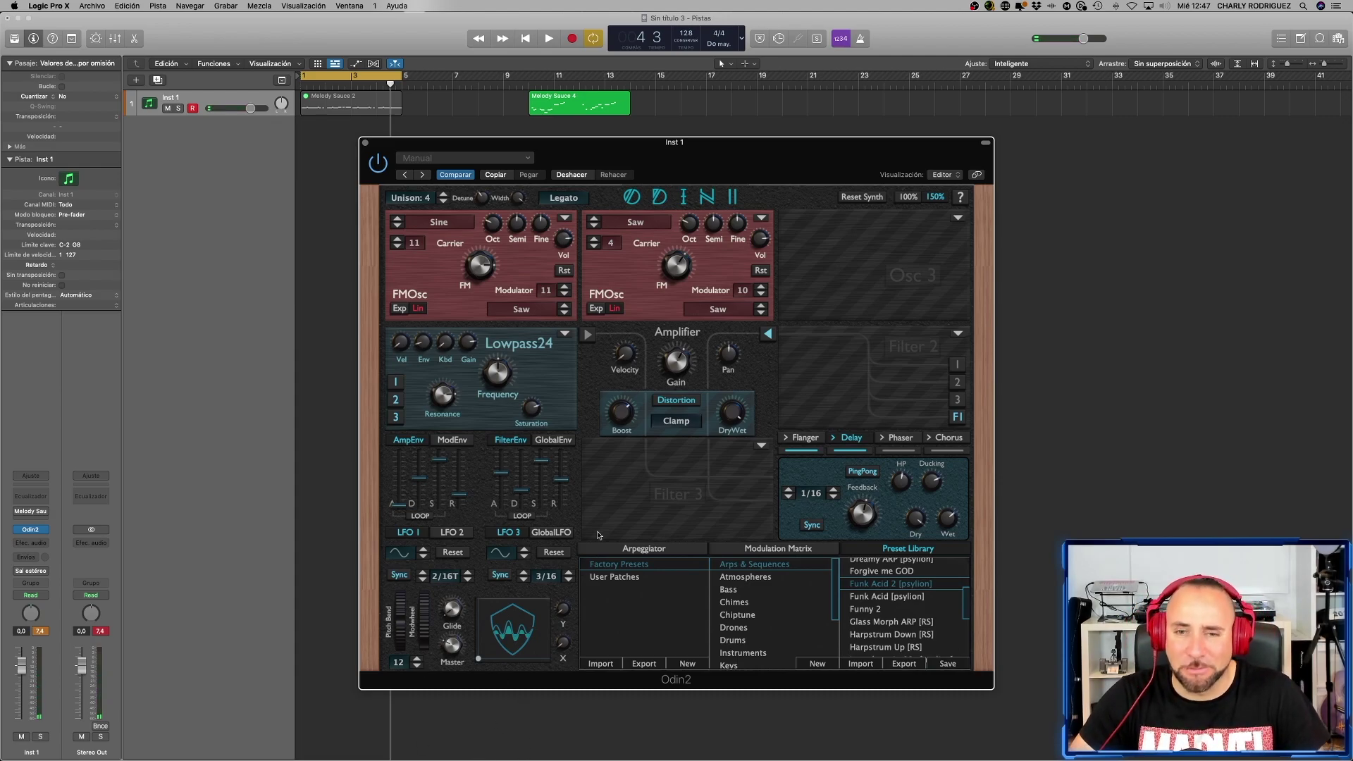
# - Load Circus Horror Show from the Drones category and check its arpeggiator settings before returning to the preset library
pyautogui.click(754, 625)
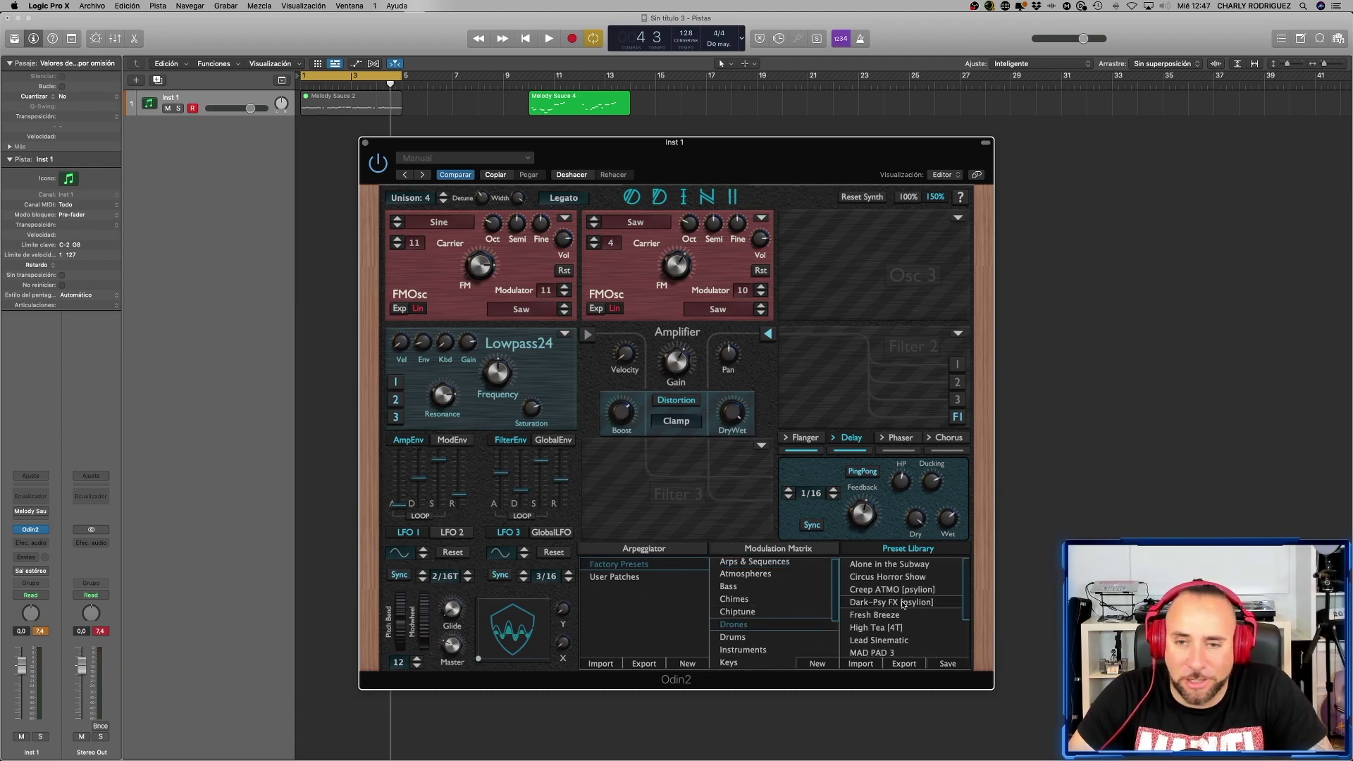
pyautogui.click(888, 577)
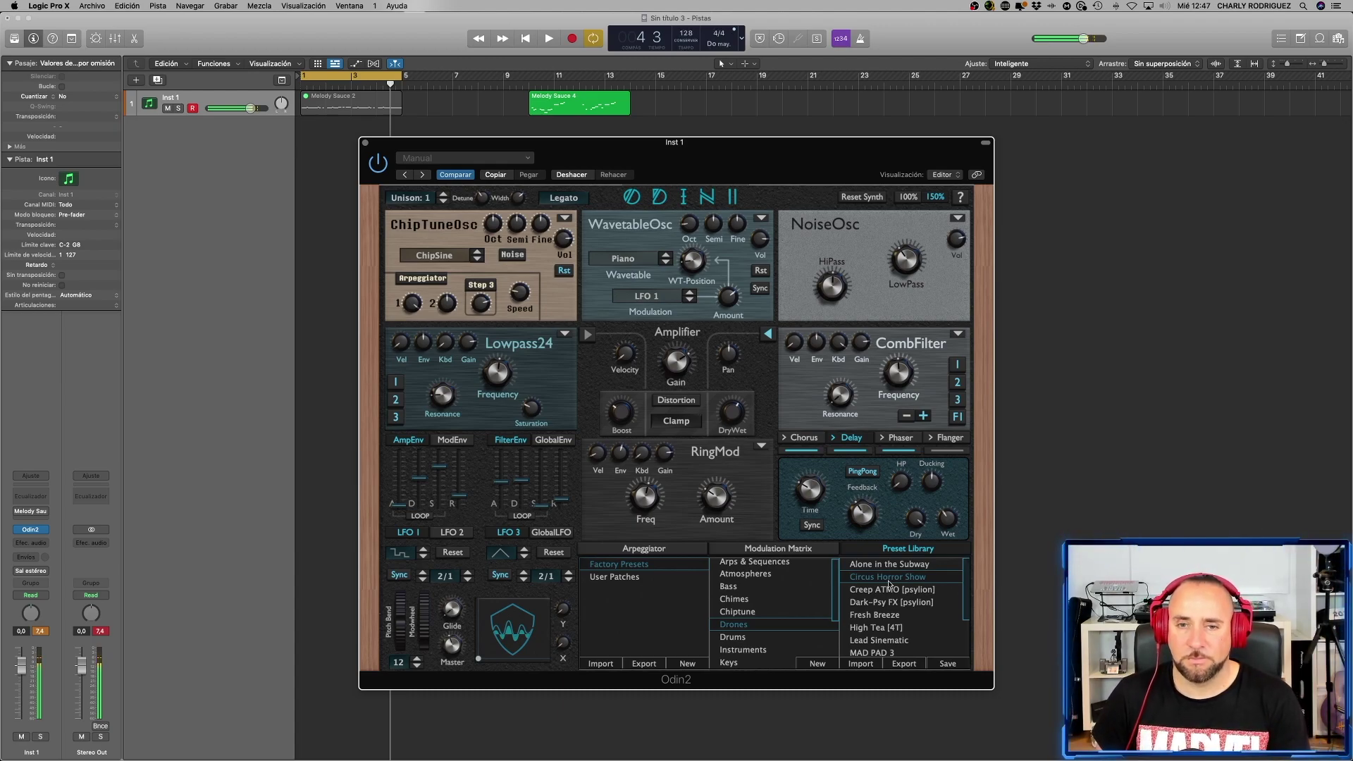
pyautogui.click(676, 551)
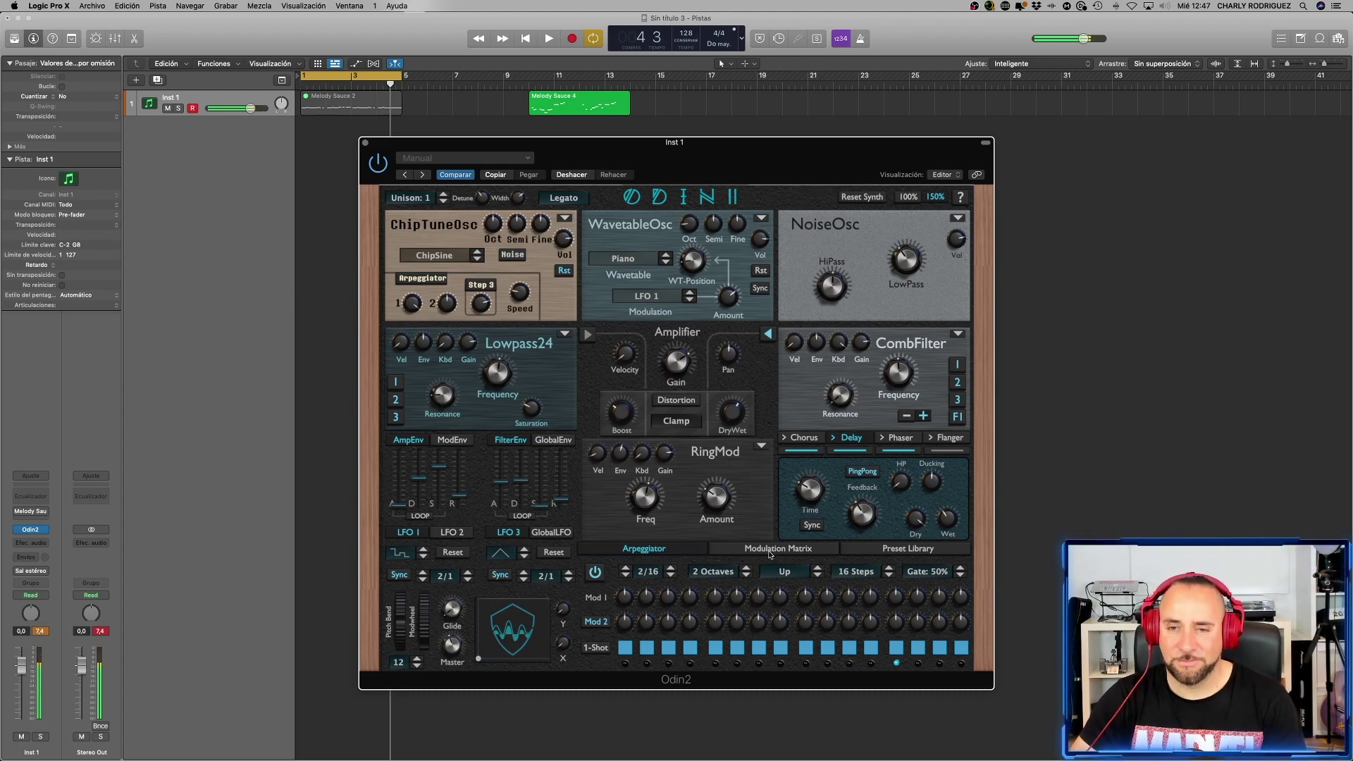
pyautogui.click(910, 550)
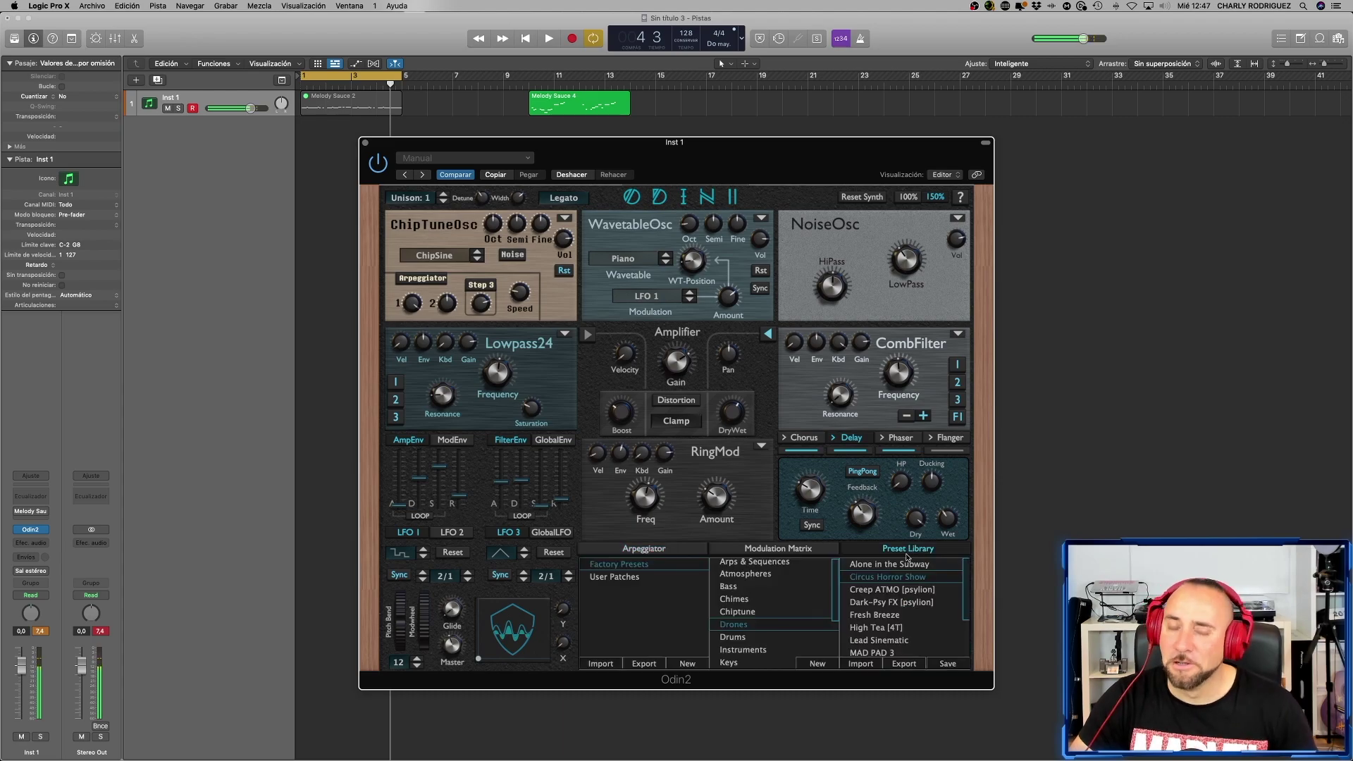
# - Load the Prophet preset from Drones and show the presets of the Drums category
pyautogui.scroll(-3, 860, 634)
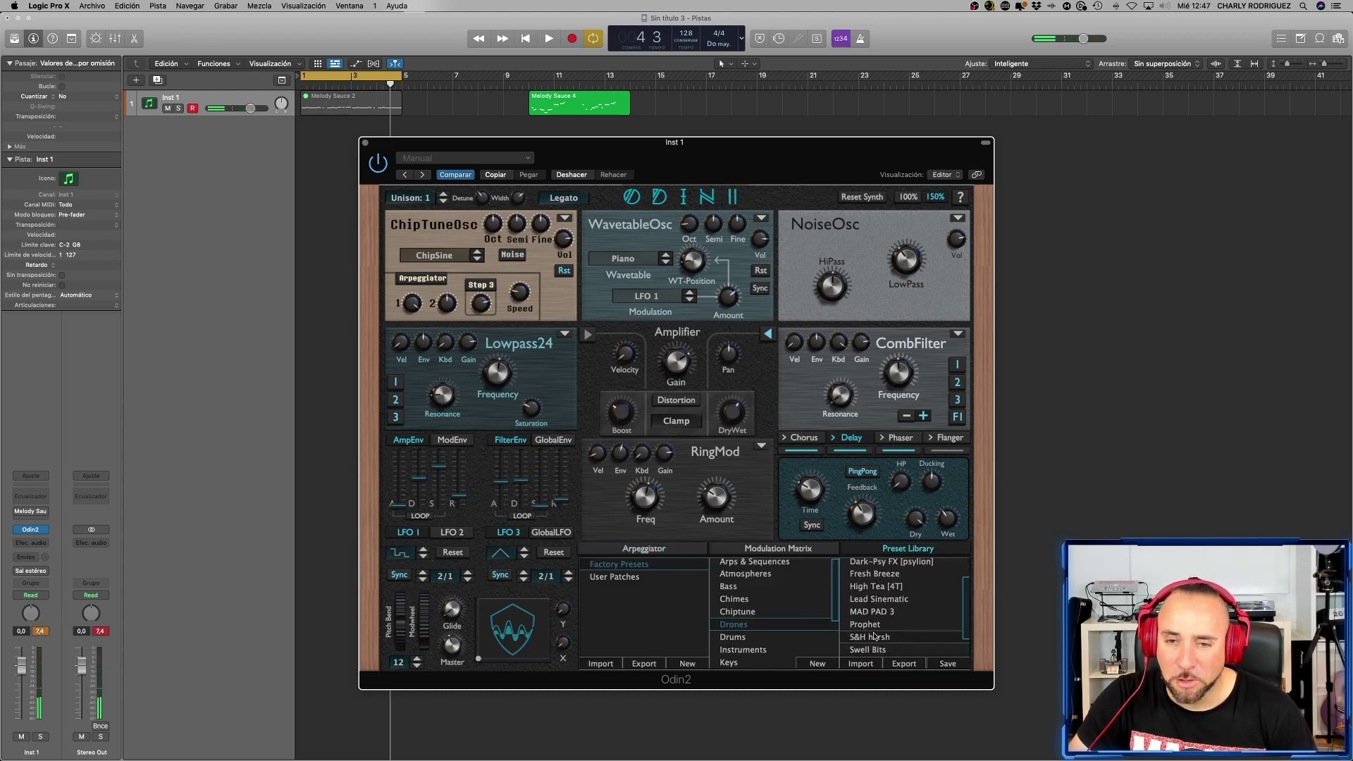
pyautogui.click(888, 625)
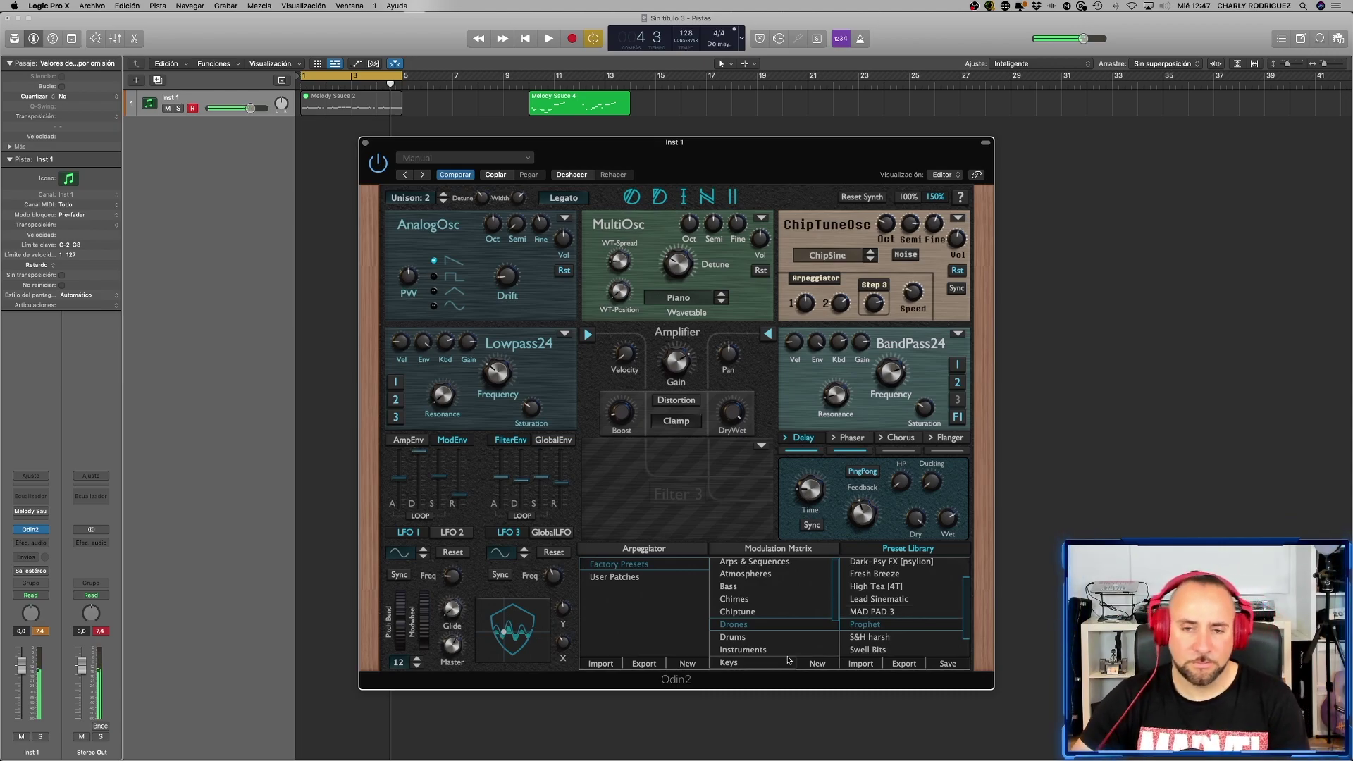
pyautogui.click(753, 642)
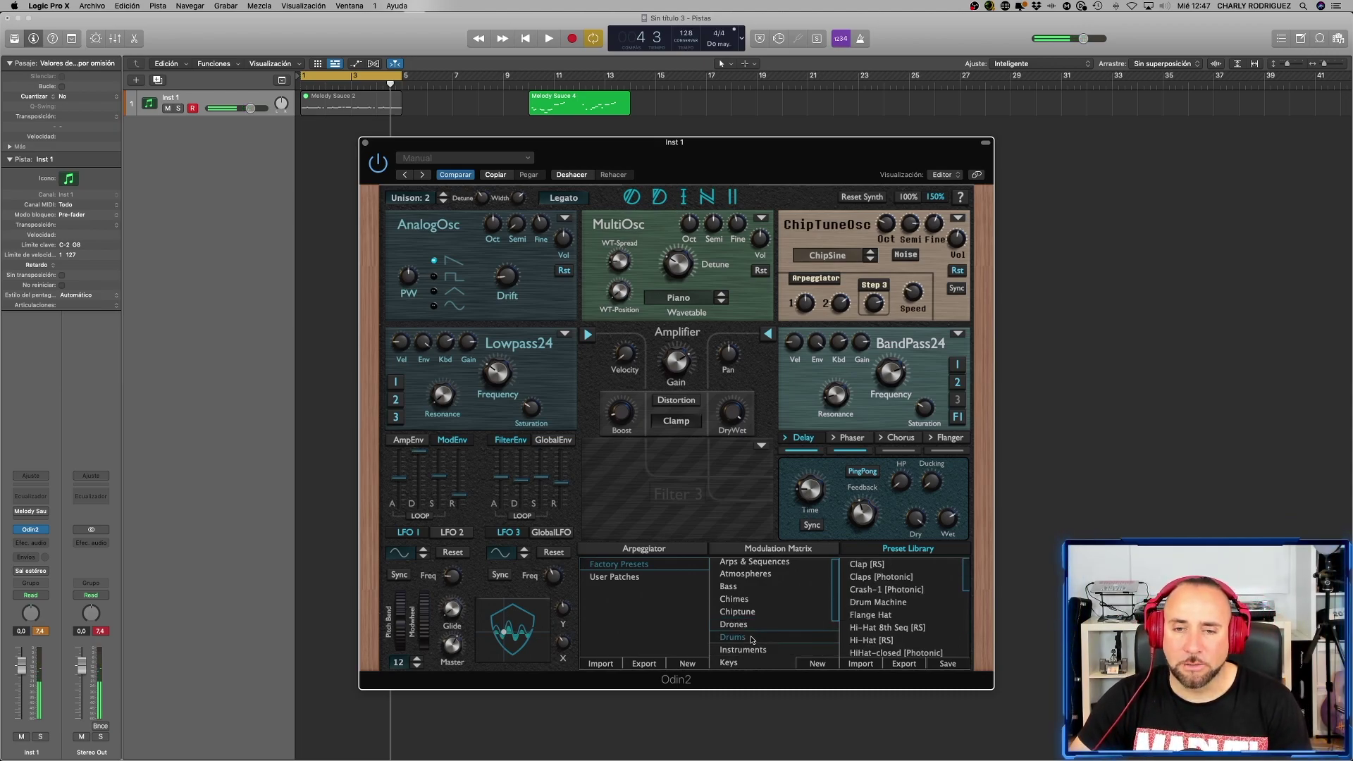
# - Audition Bass Crusher [RM] from the Bass category, and then load Analog Bass [tx]
pyautogui.click(737, 588)
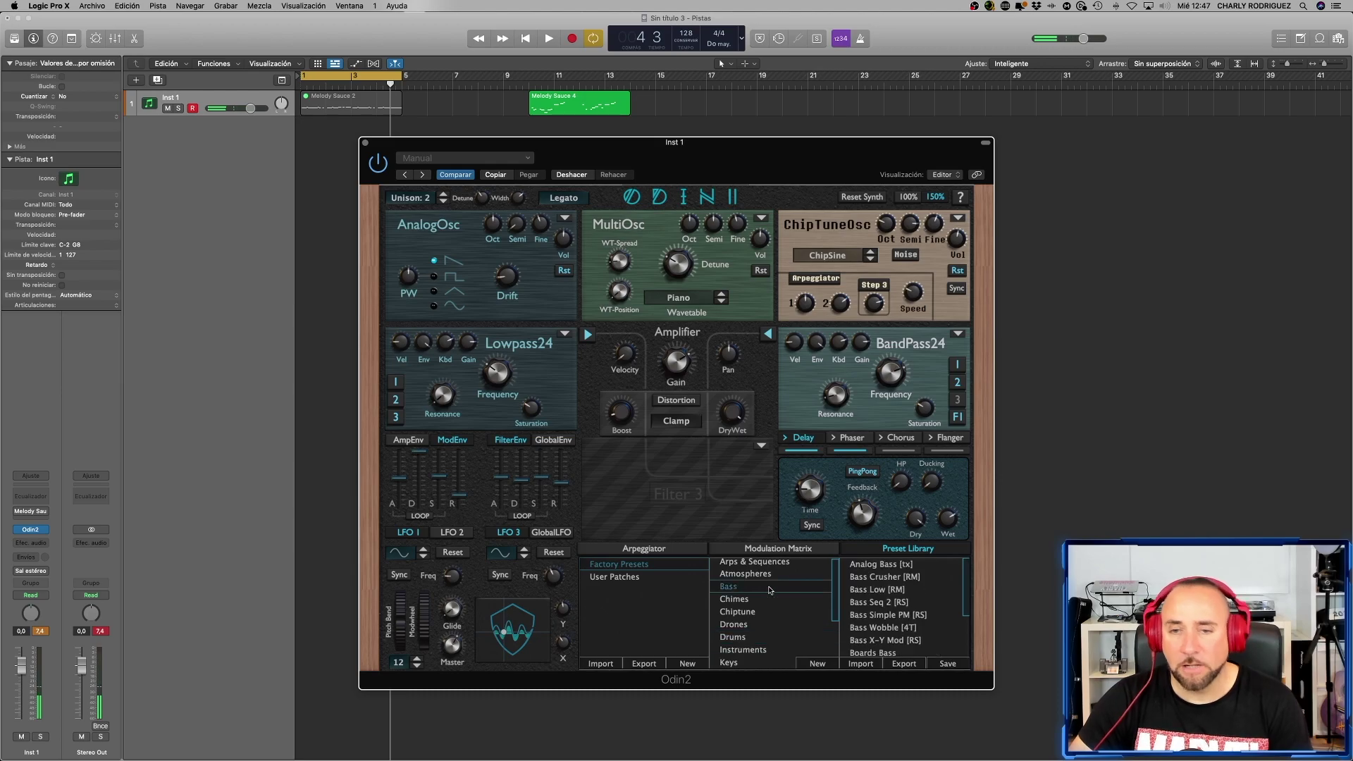
pyautogui.click(901, 578)
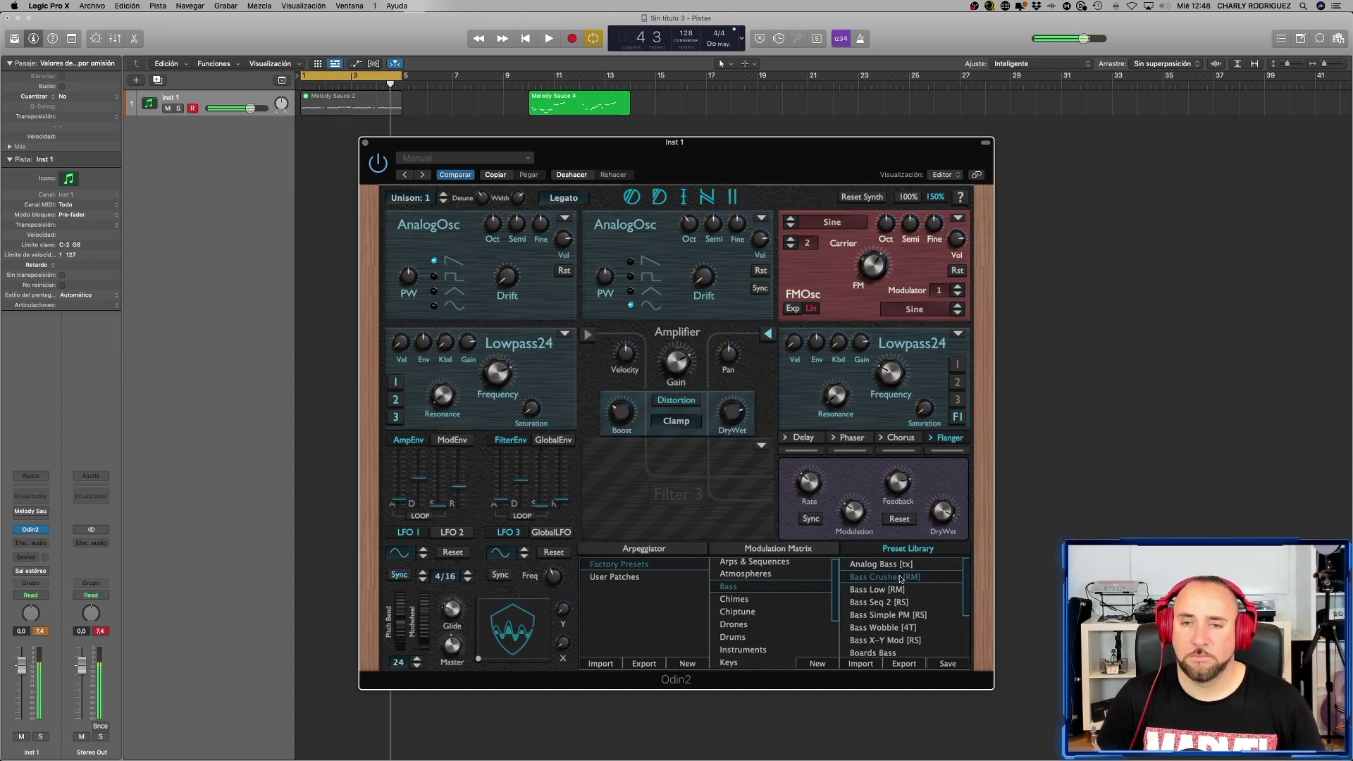
pyautogui.click(894, 566)
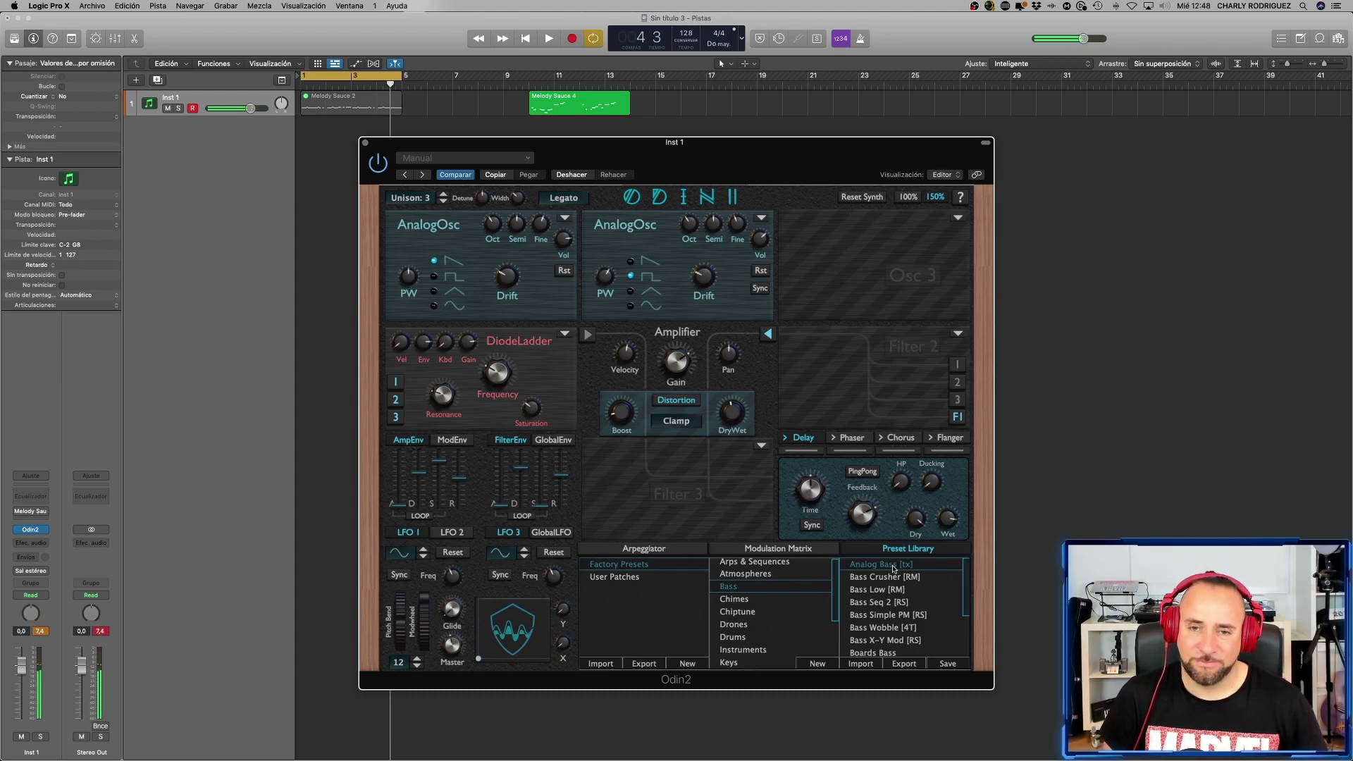
# - Audition the Bass presets Bass Wobble [4T], BS Decay Bass MW, DeepBass [Photonic] and Sausage Bassener
pyautogui.click(889, 629)
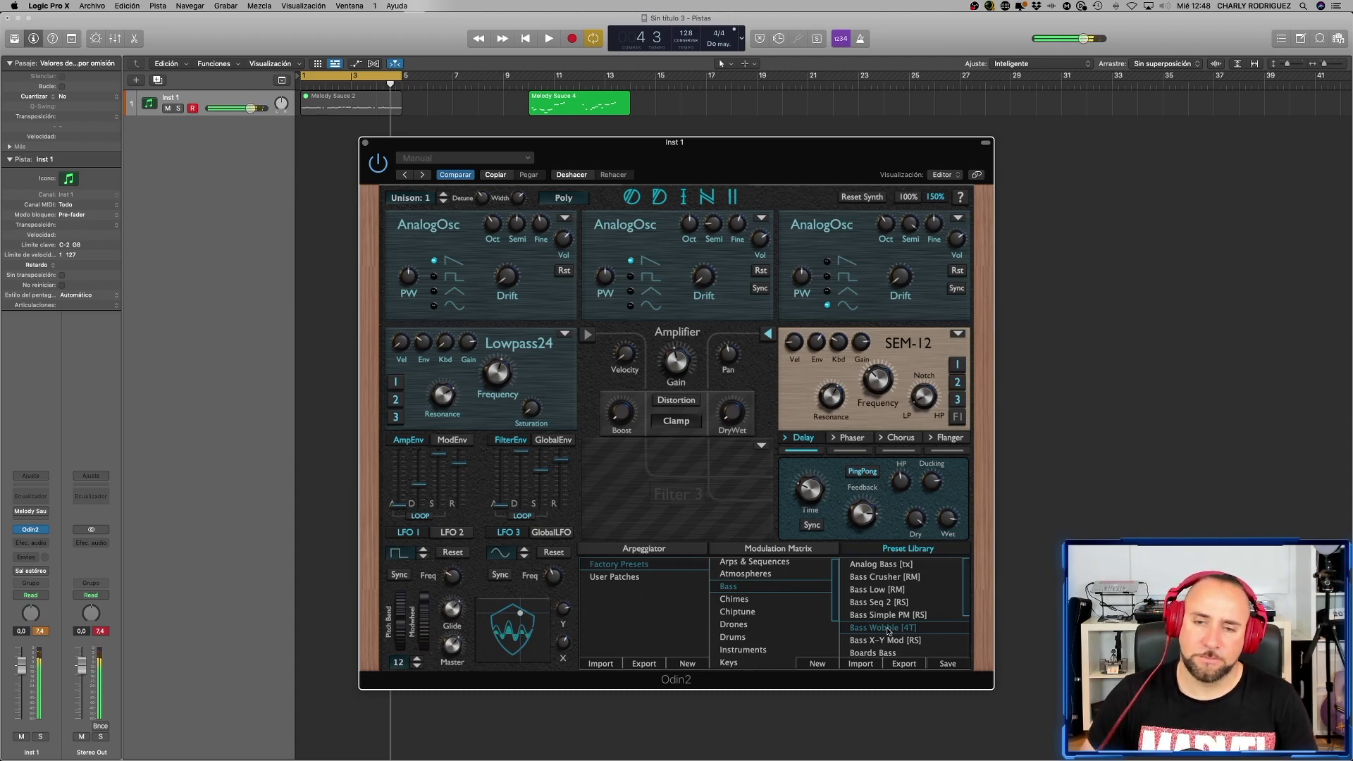
pyautogui.scroll(-3, 888, 631)
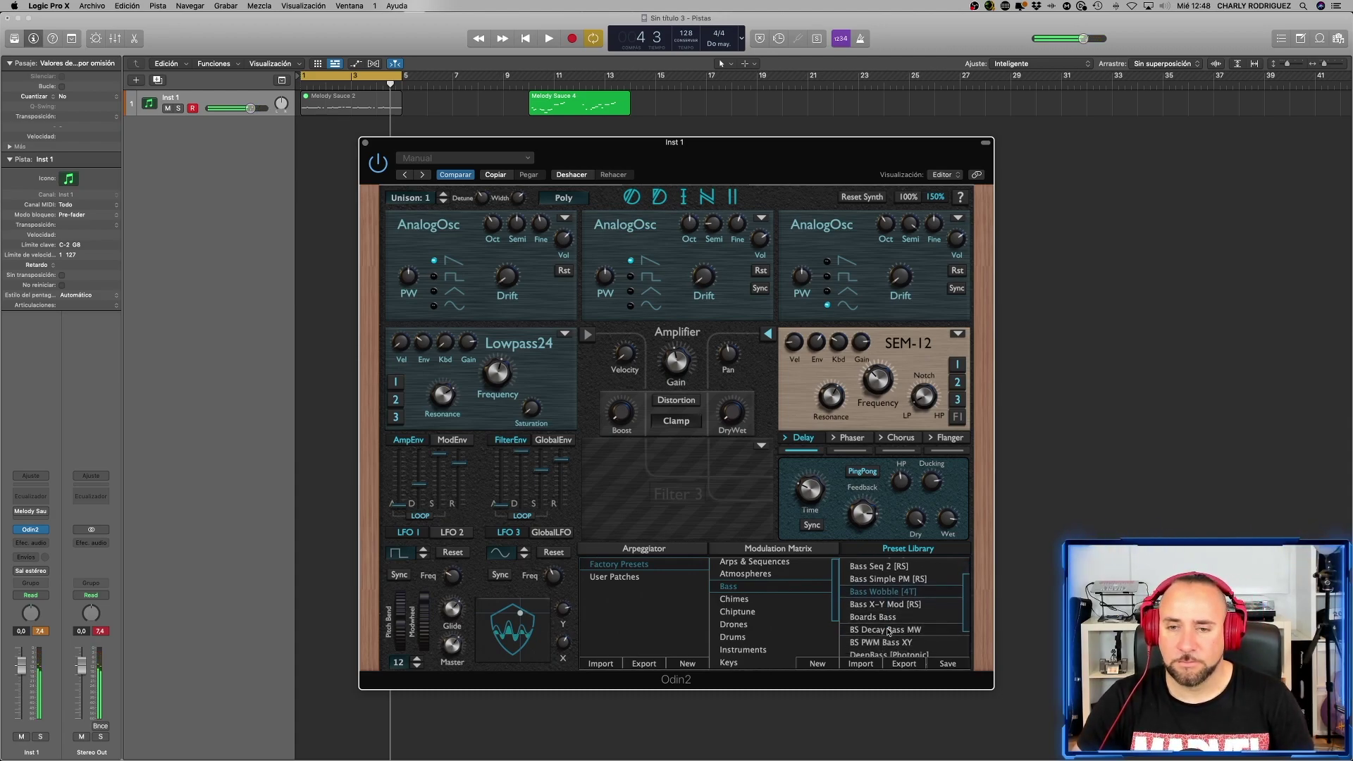
pyautogui.click(886, 631)
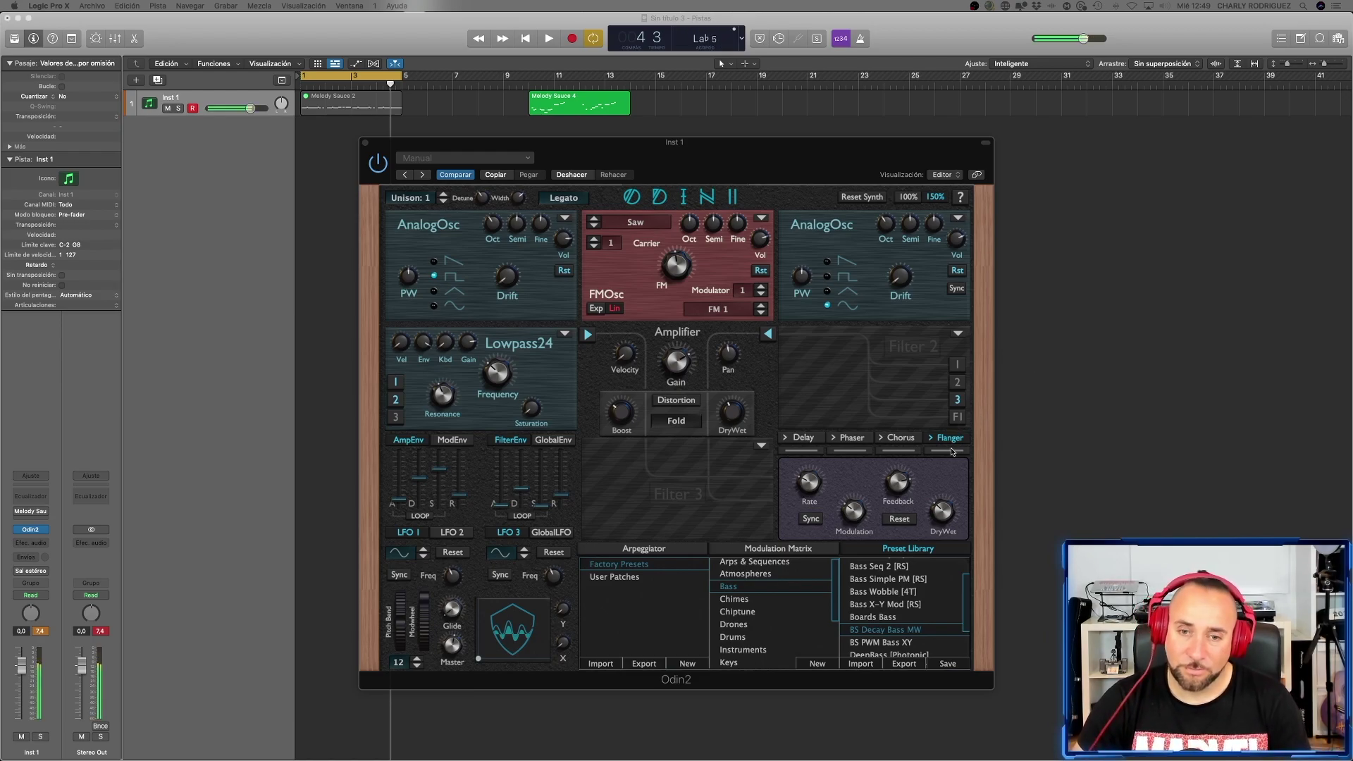
pyautogui.scroll(-1, 867, 599)
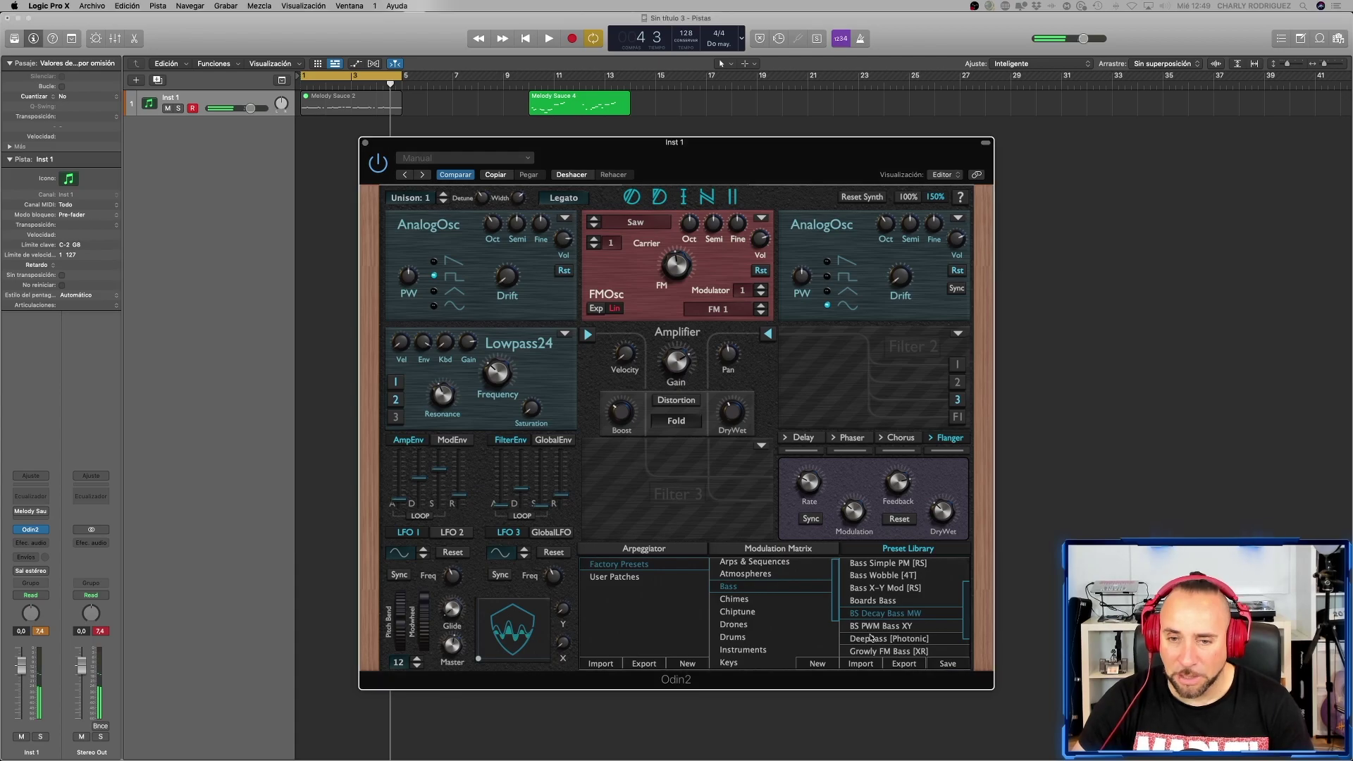
pyautogui.click(882, 639)
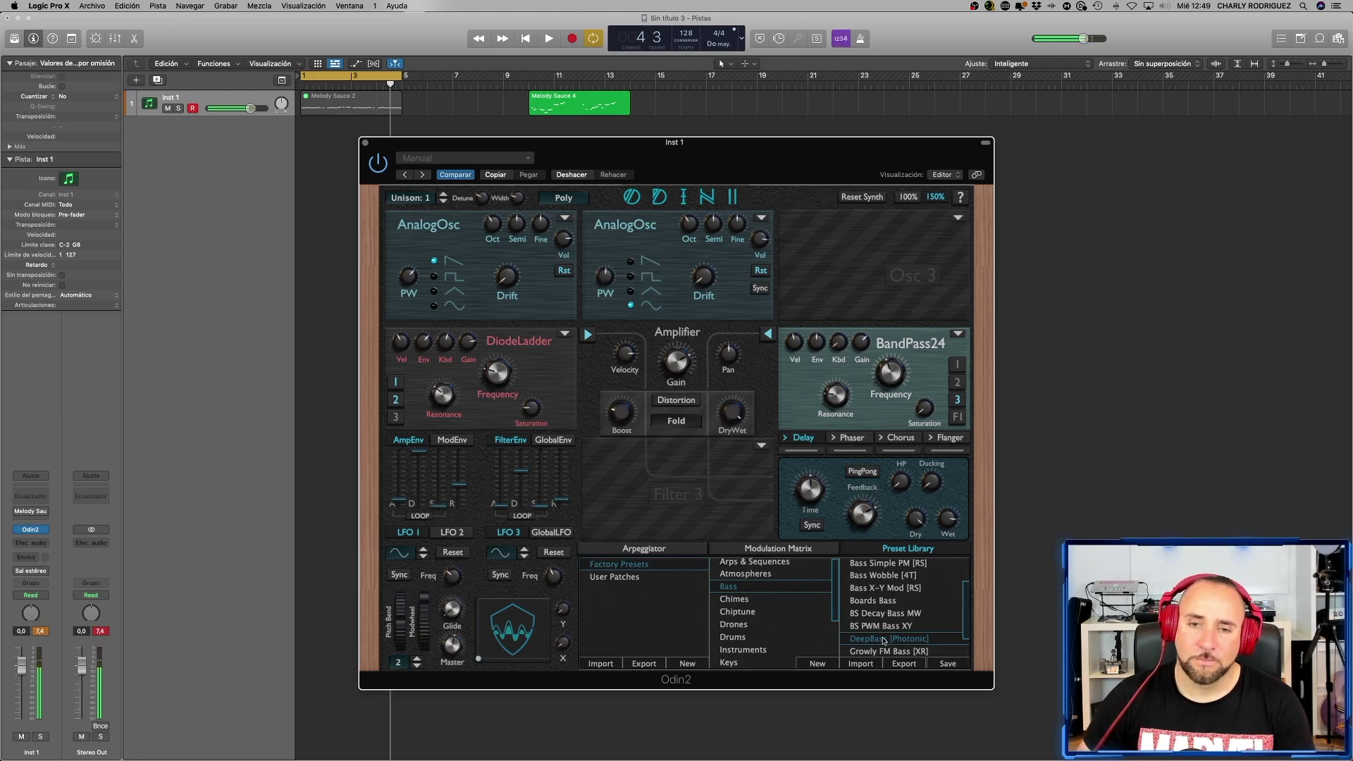
pyautogui.scroll(-3, 881, 642)
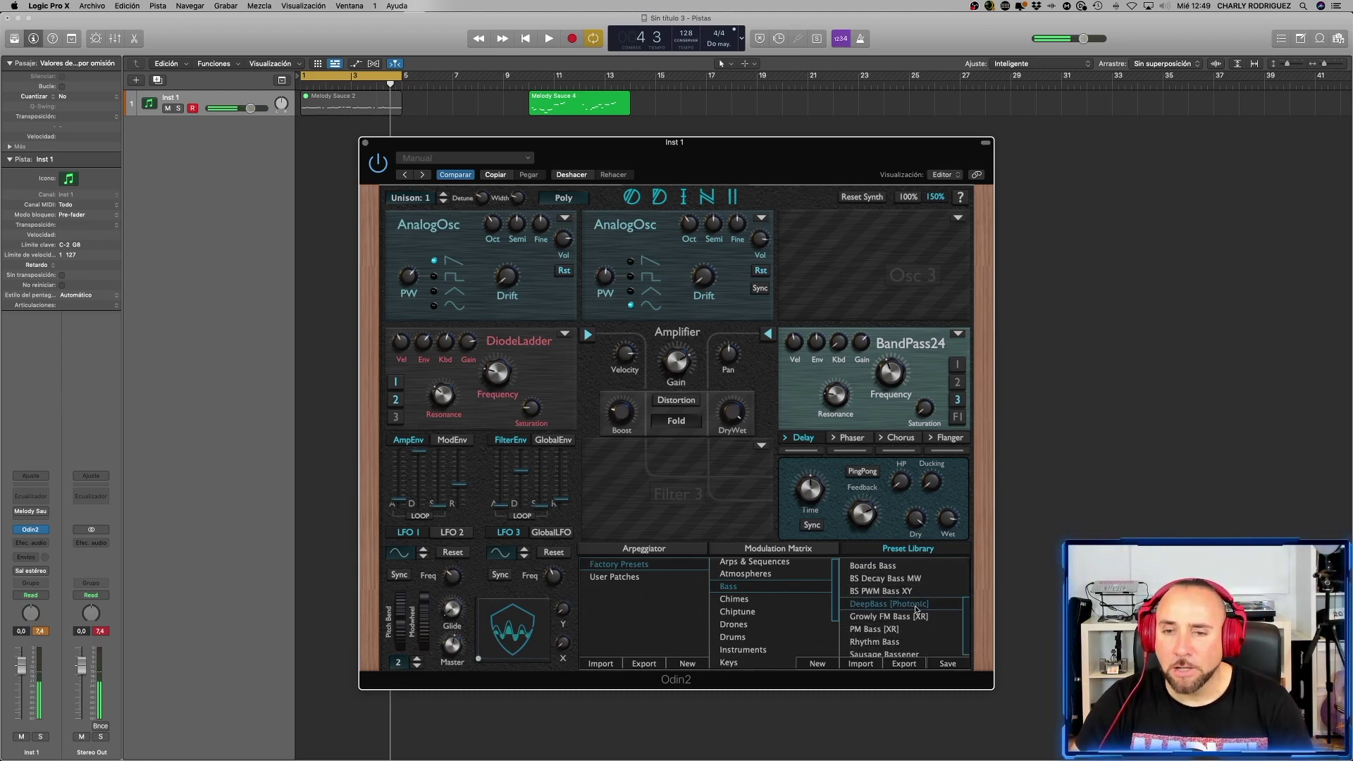
pyautogui.click(874, 649)
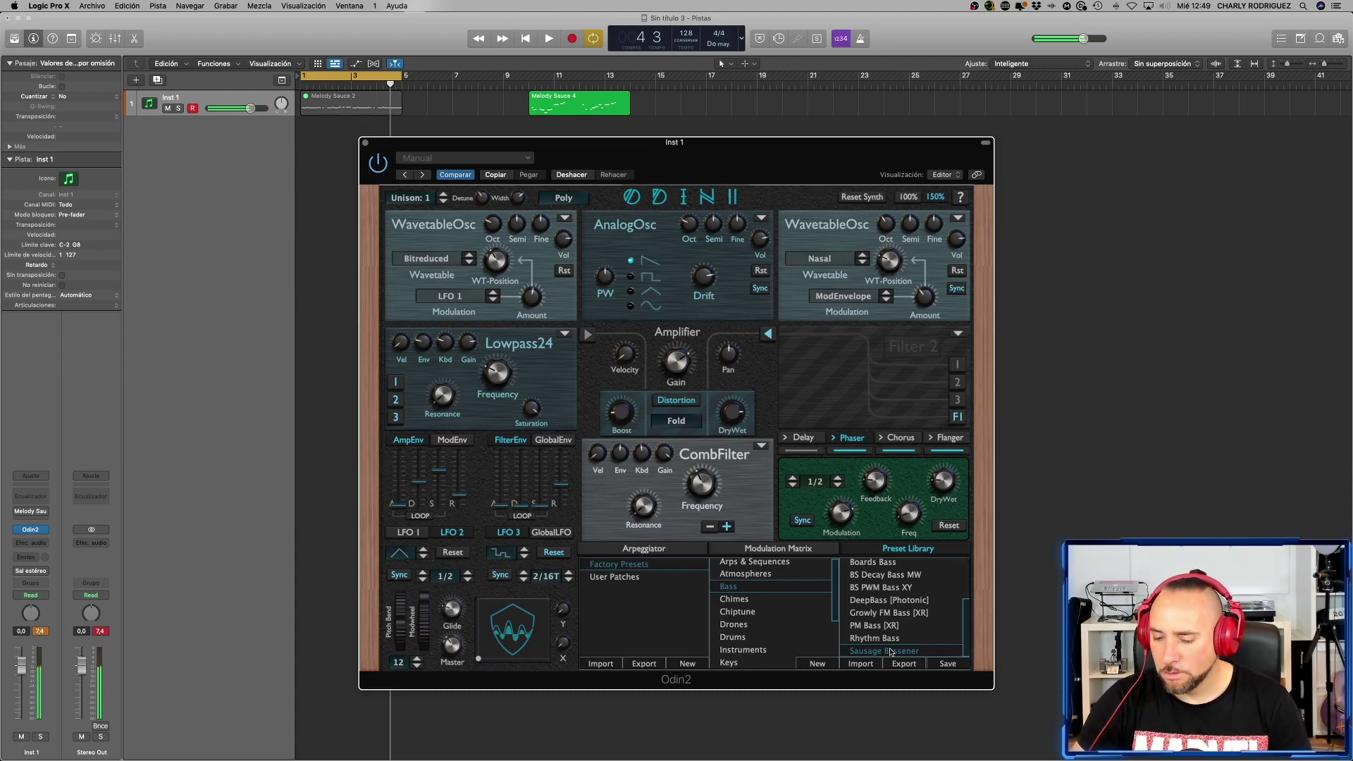
# - Show the Drums category and audition its Clap [RS] and Drum Machine presets
pyautogui.scroll(-1, 758, 627)
pyautogui.click(758, 627)
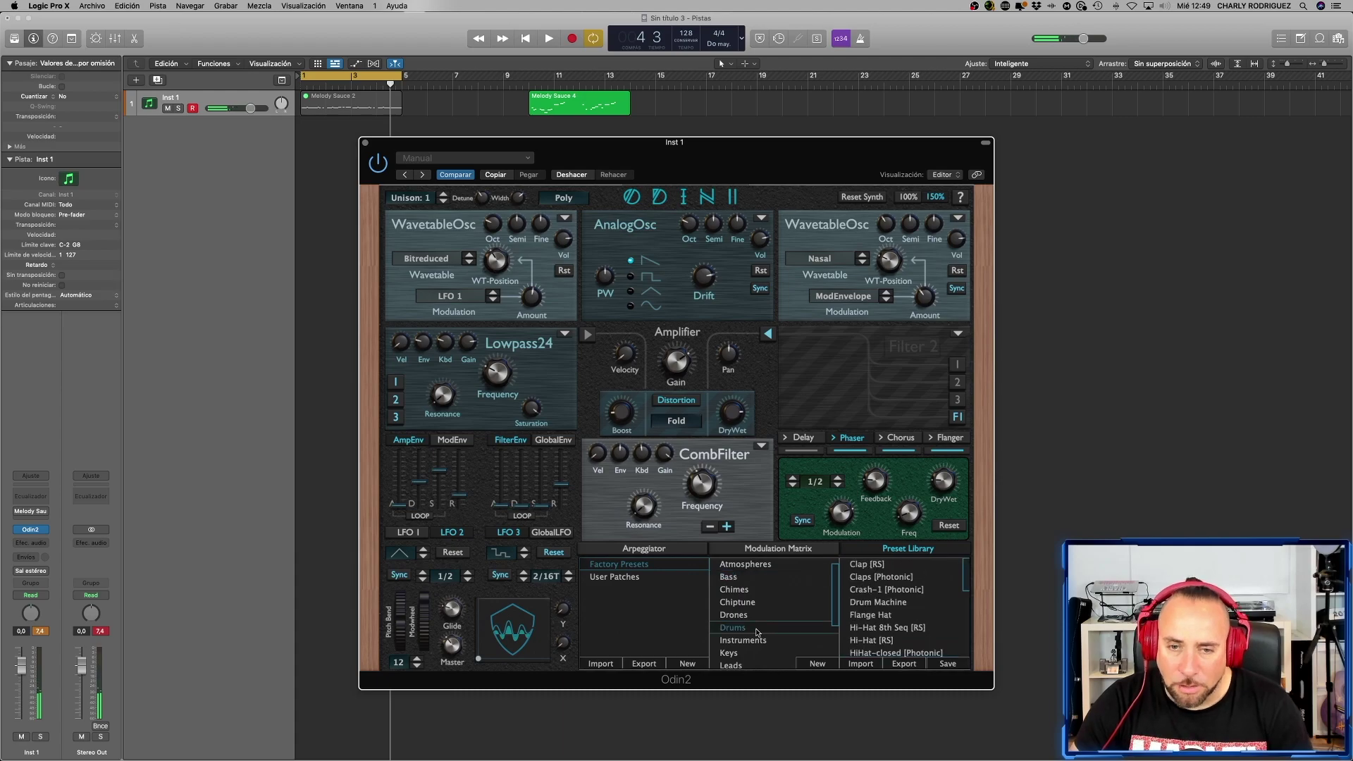
pyautogui.click(889, 568)
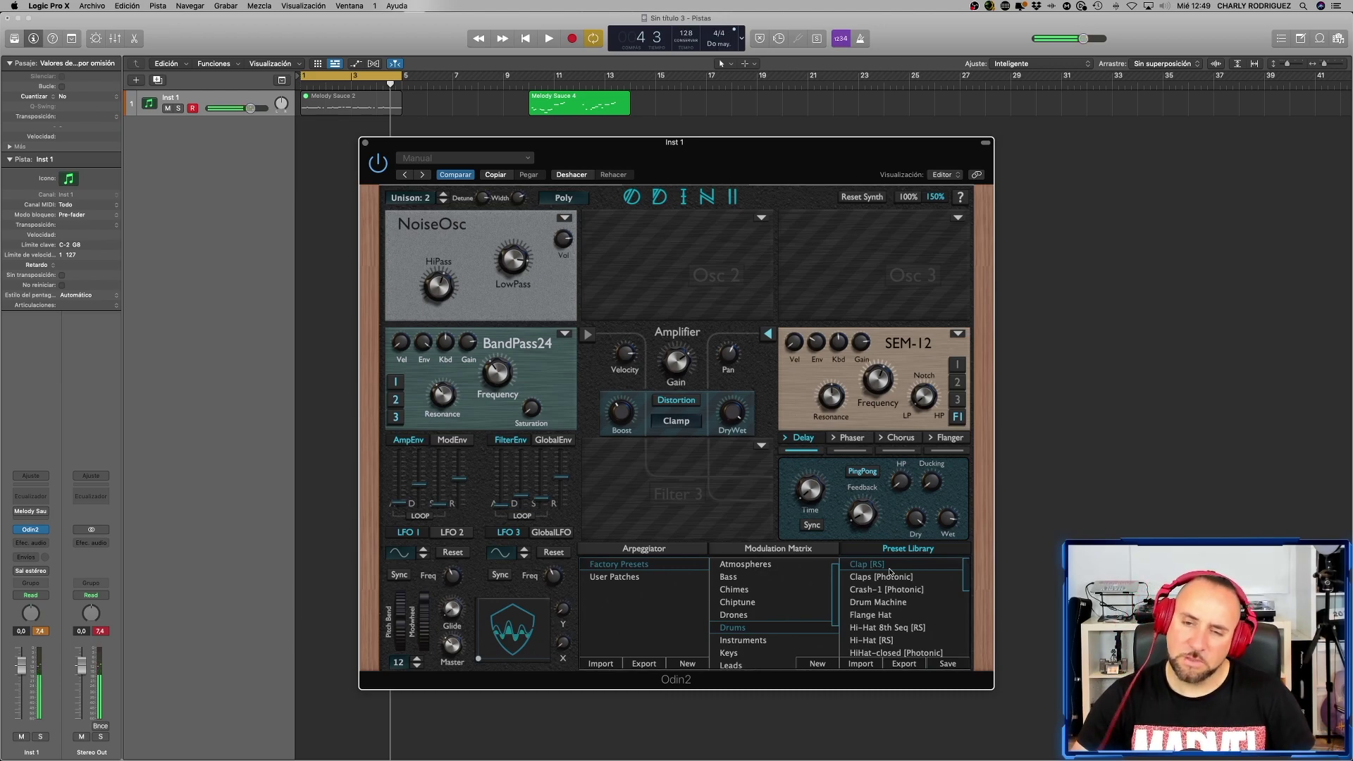
pyautogui.click(874, 603)
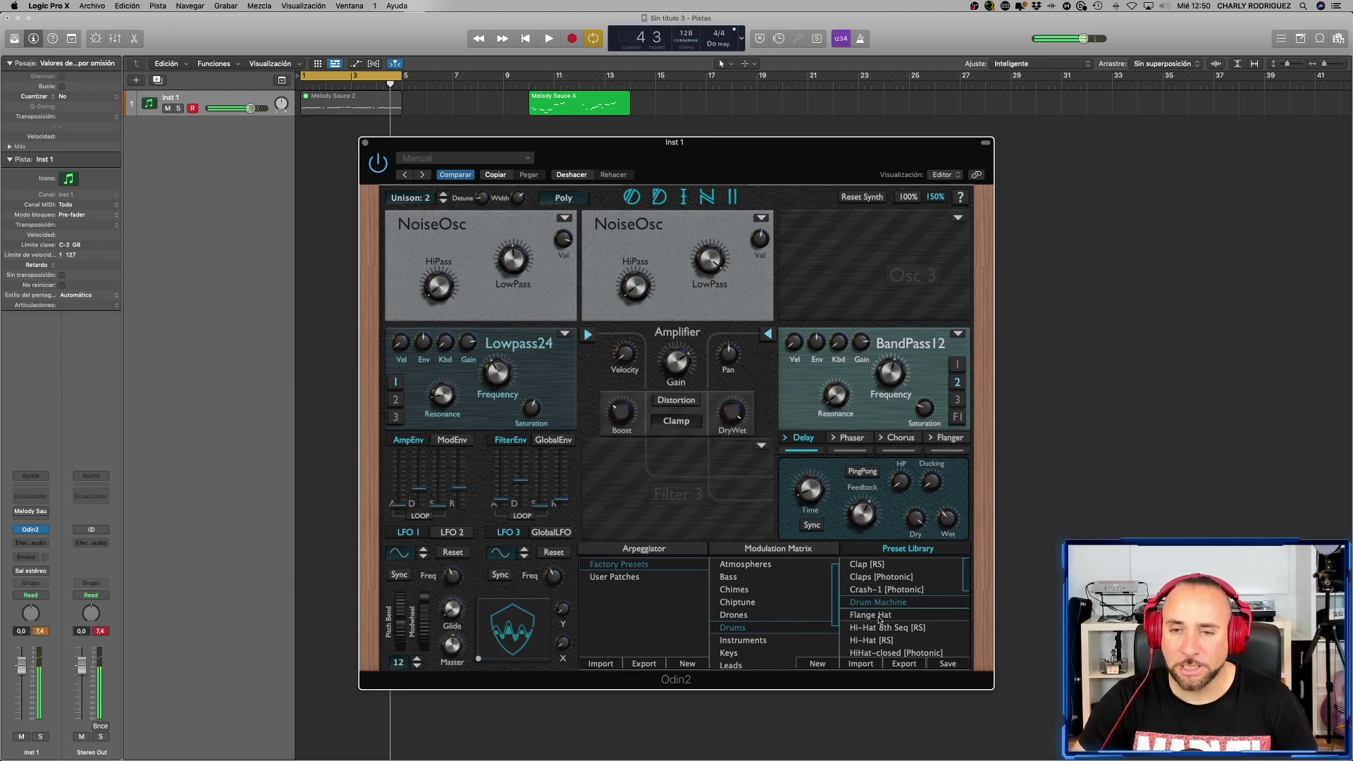
# - Audition the kick 909 preset from Drums, and then load Kick 1 XY [RS]
pyautogui.scroll(-2, 884, 620)
pyautogui.scroll(-1, 887, 621)
pyautogui.click(872, 642)
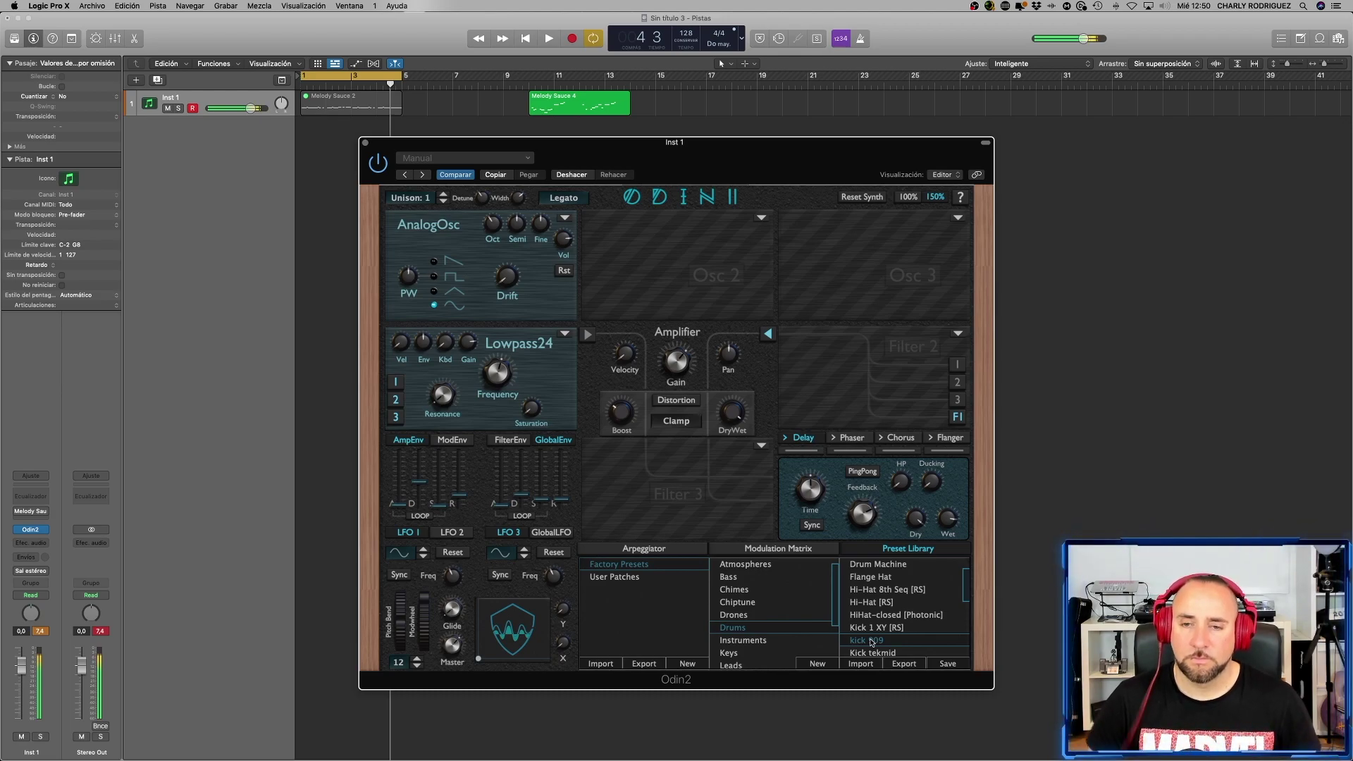
pyautogui.click(873, 640)
pyautogui.click(870, 628)
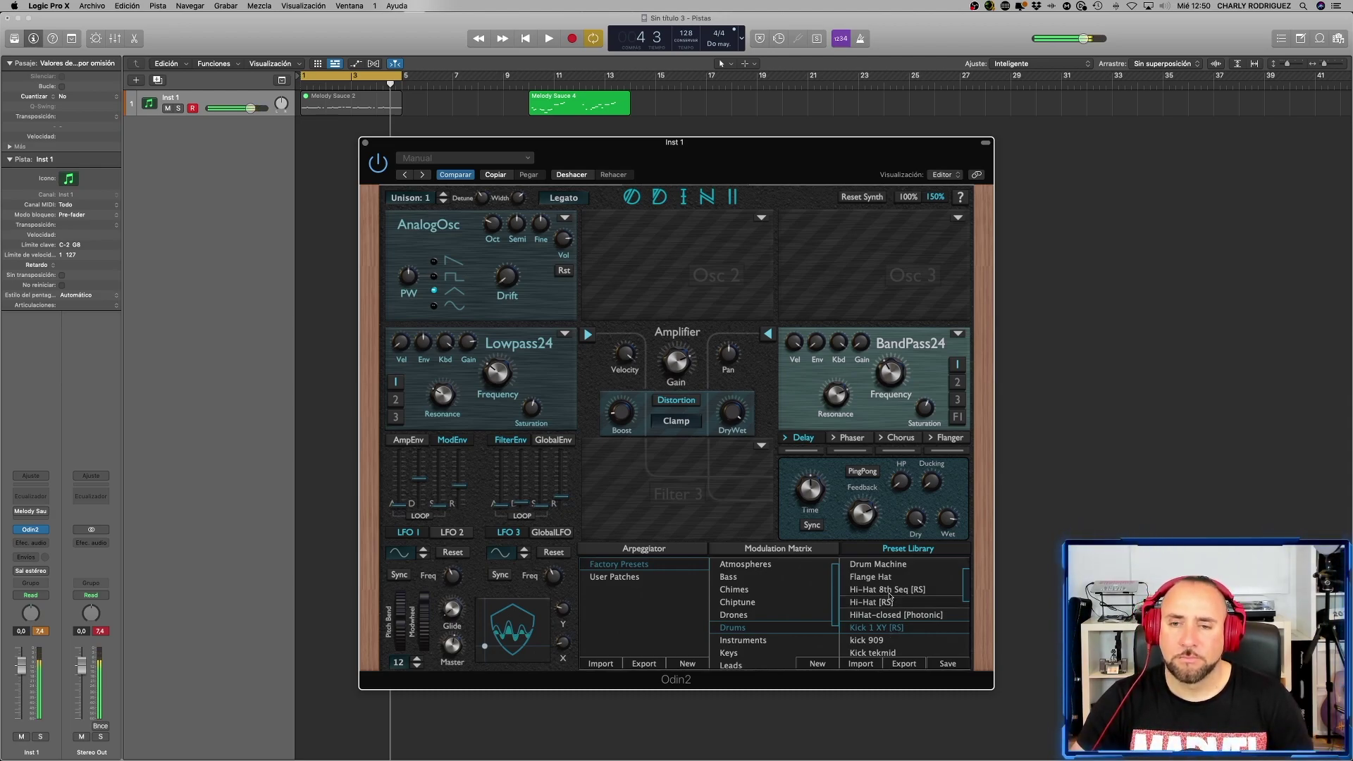
# - Audition the Drums presets Shakers [RS], Simple Hat [Projektor] and Snappy Snare [Projektor]
pyautogui.scroll(-3, 900, 595)
pyautogui.scroll(-1, 900, 596)
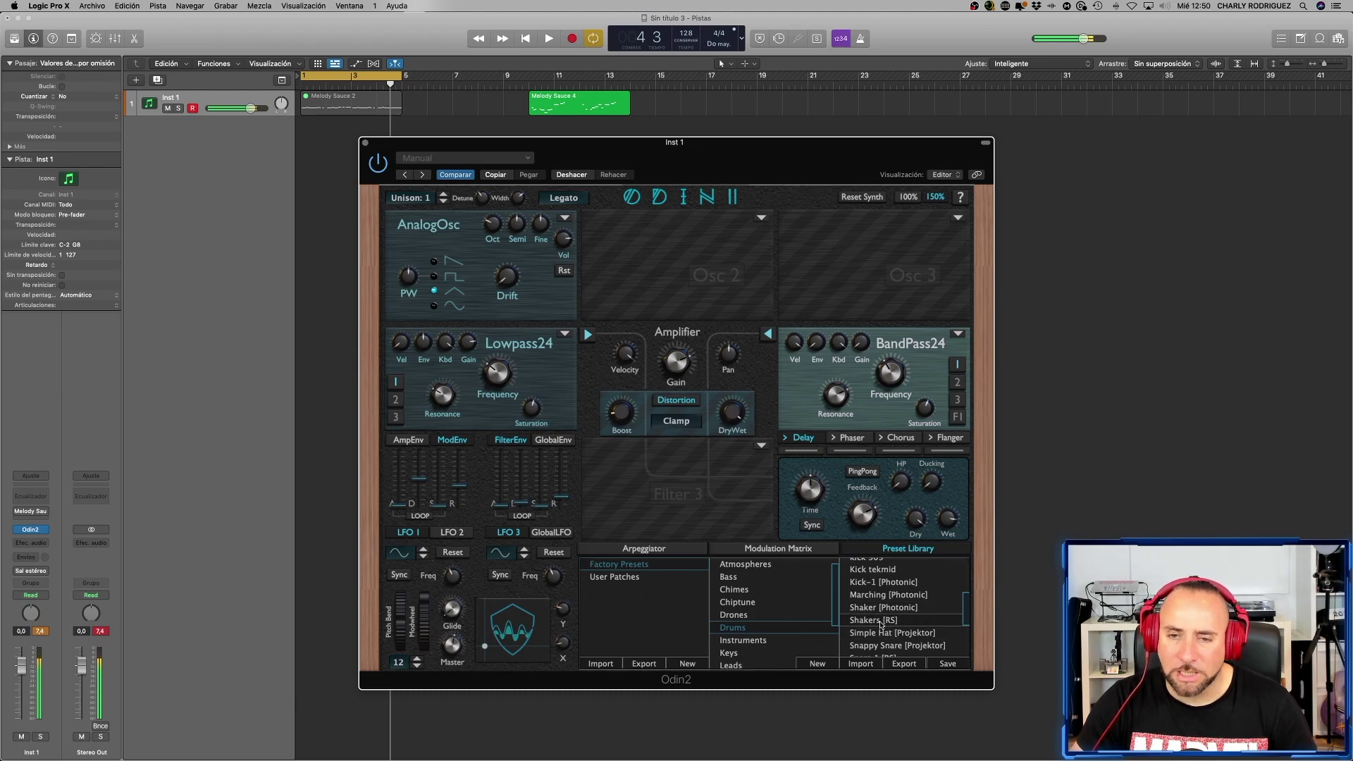
pyautogui.click(881, 622)
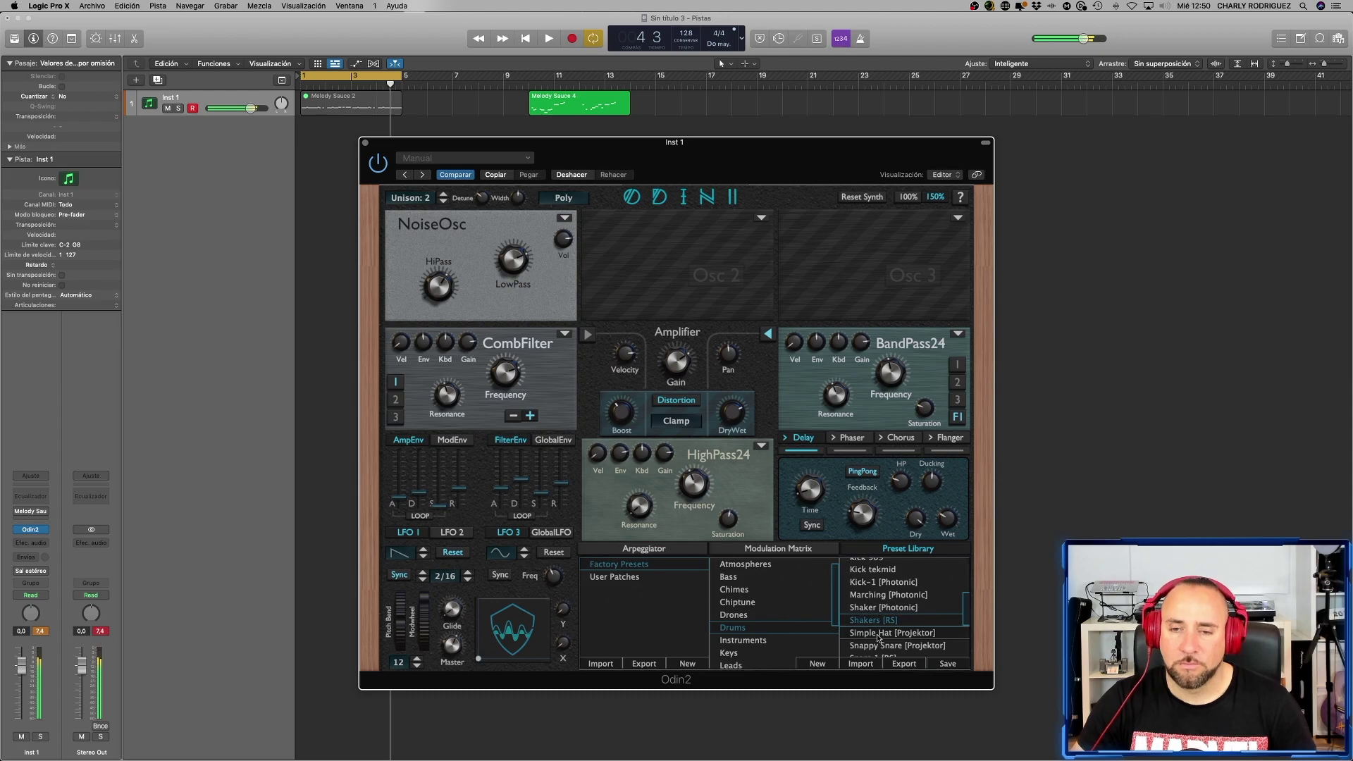
pyautogui.click(878, 634)
pyautogui.click(886, 647)
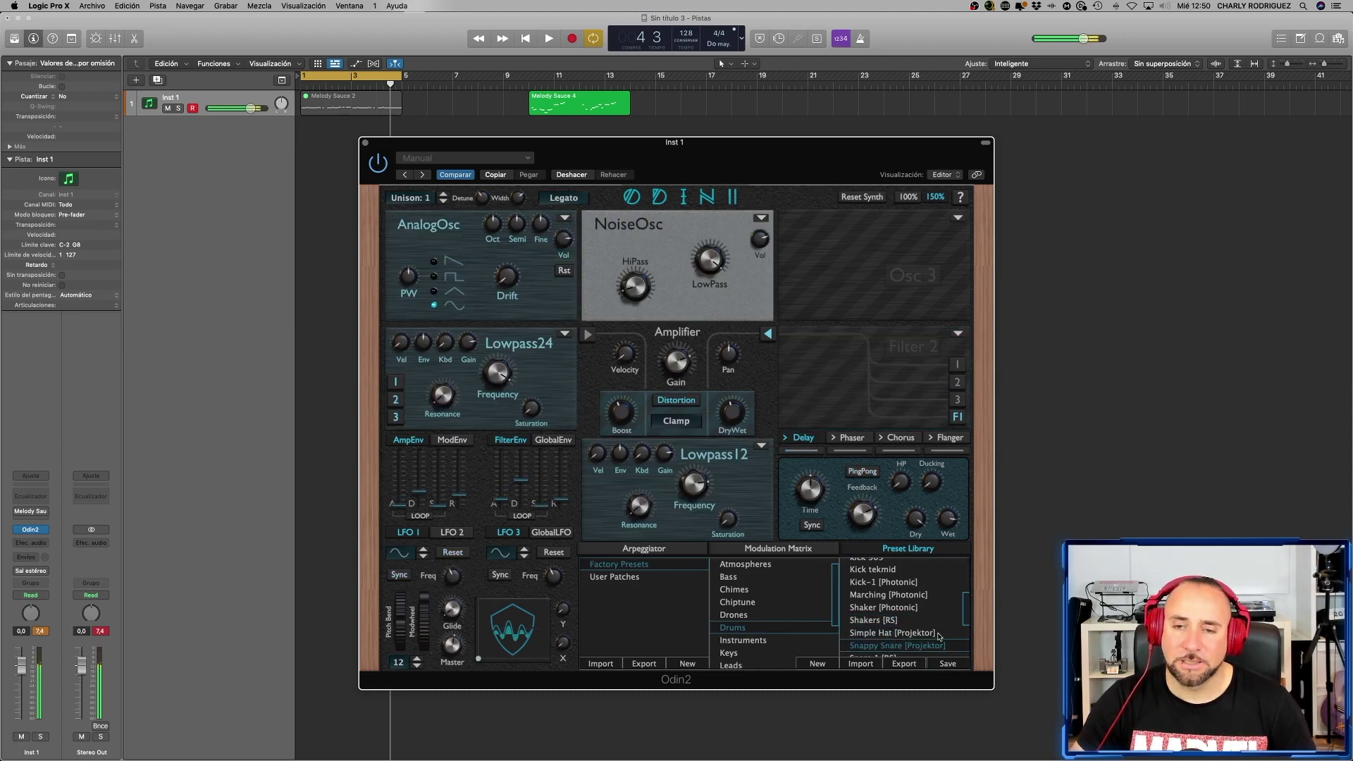
# - Audition the snare presets SnarNoize, Snare-1 [Photonic] and Snare-2 [Photonic] from the Drums category
pyautogui.scroll(-3, 948, 623)
pyautogui.scroll(-4, 916, 625)
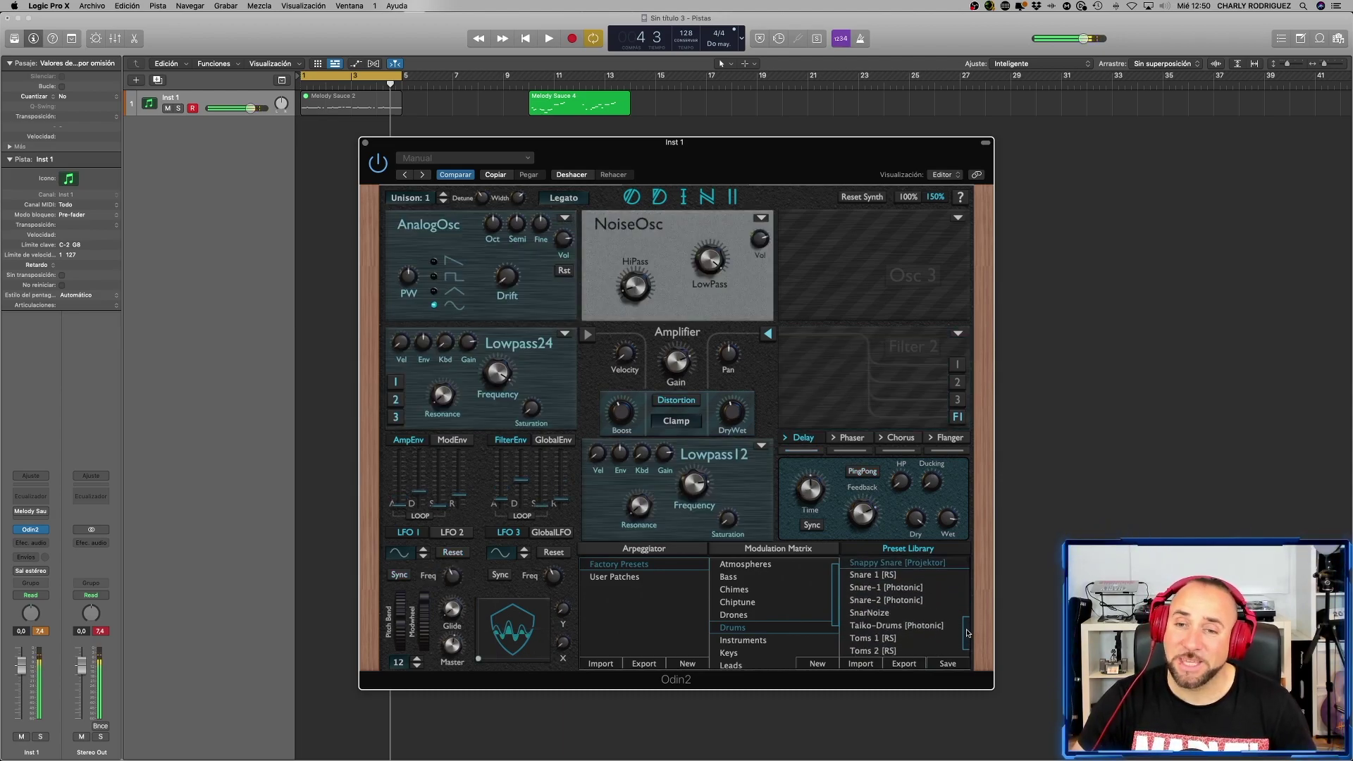
pyautogui.click(872, 616)
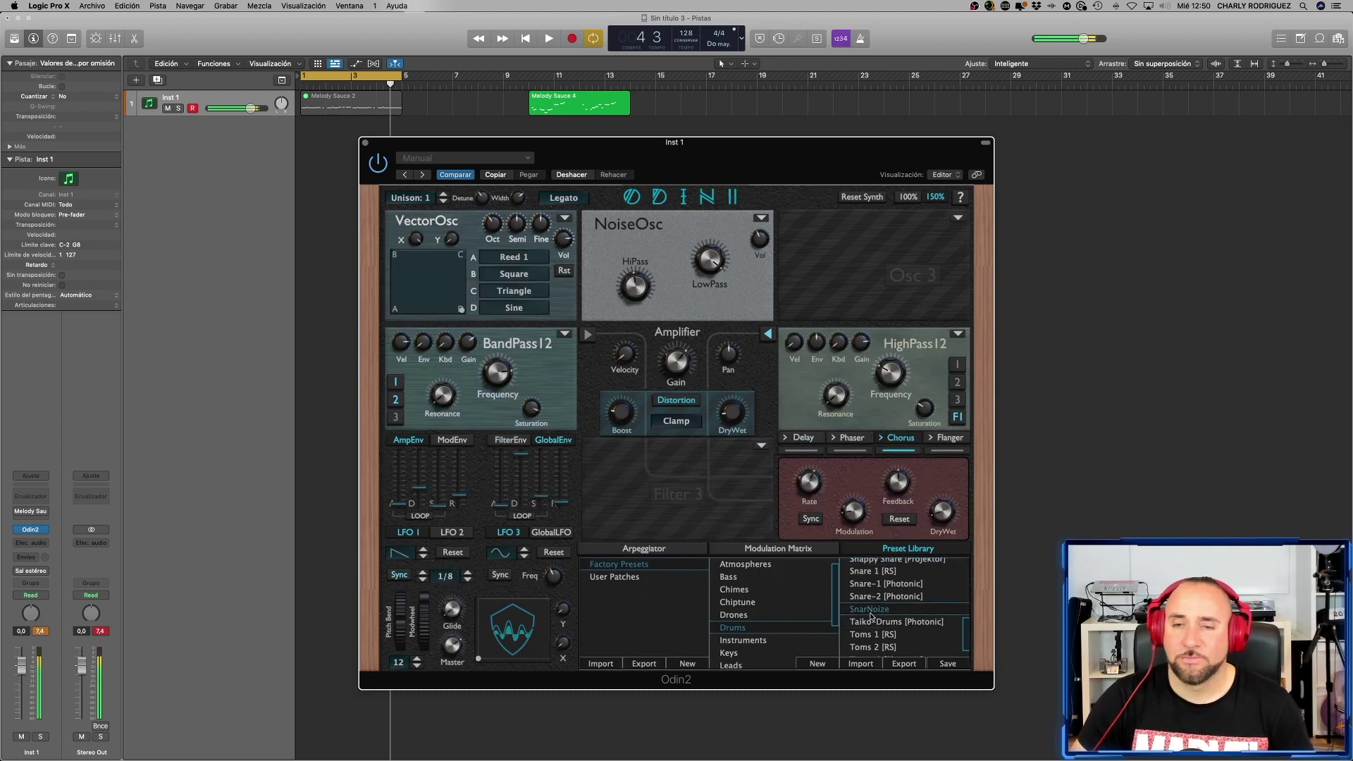
pyautogui.click(885, 586)
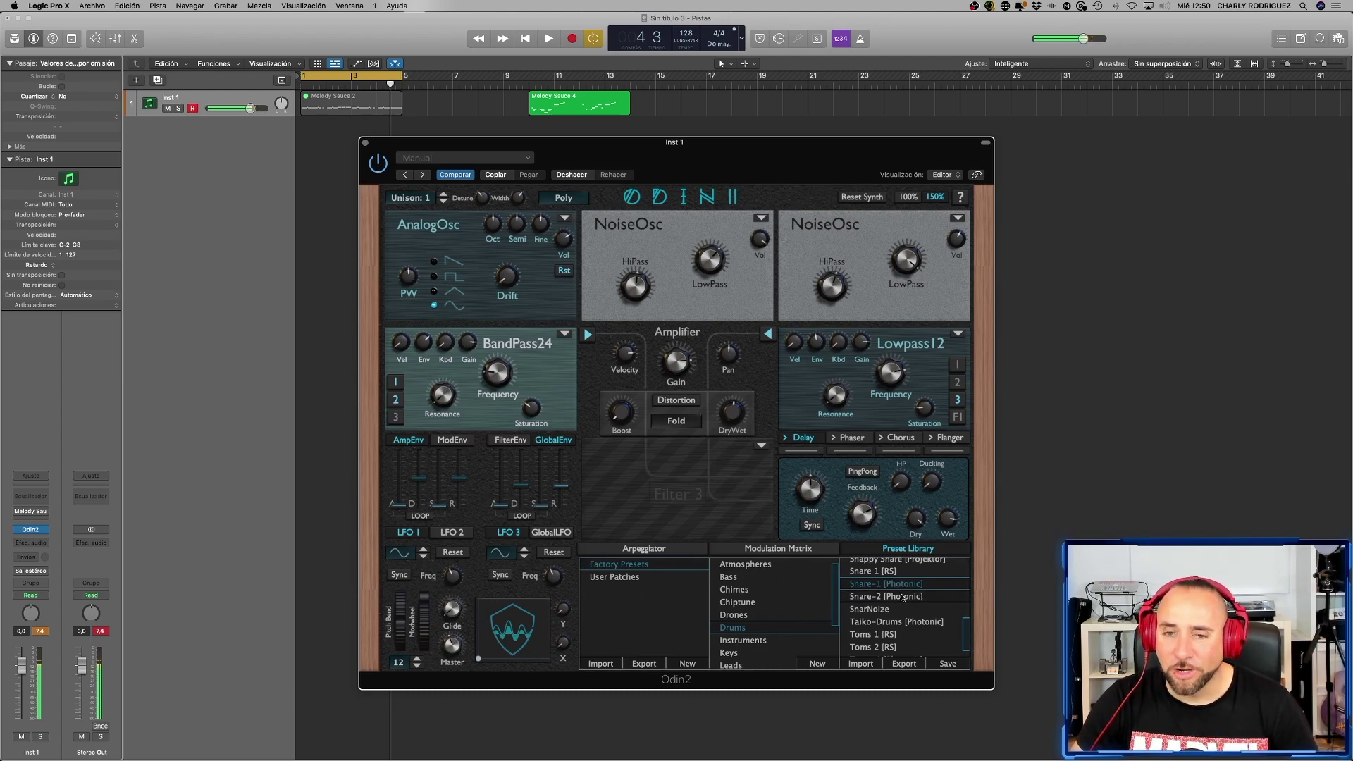
pyautogui.click(902, 598)
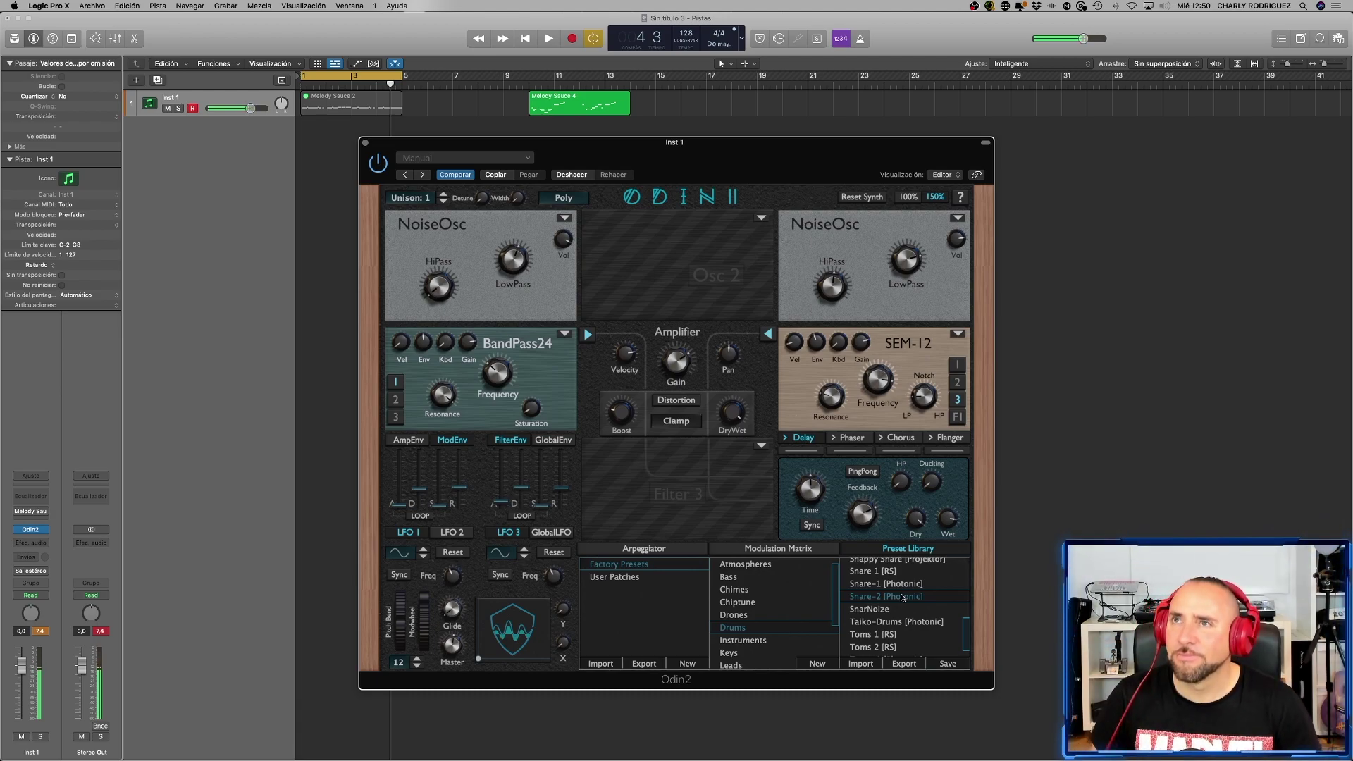
# - Audition Toms 1 [RS] from the Drums category, and then load War-Drum [Photonic]
pyautogui.scroll(-2, 887, 613)
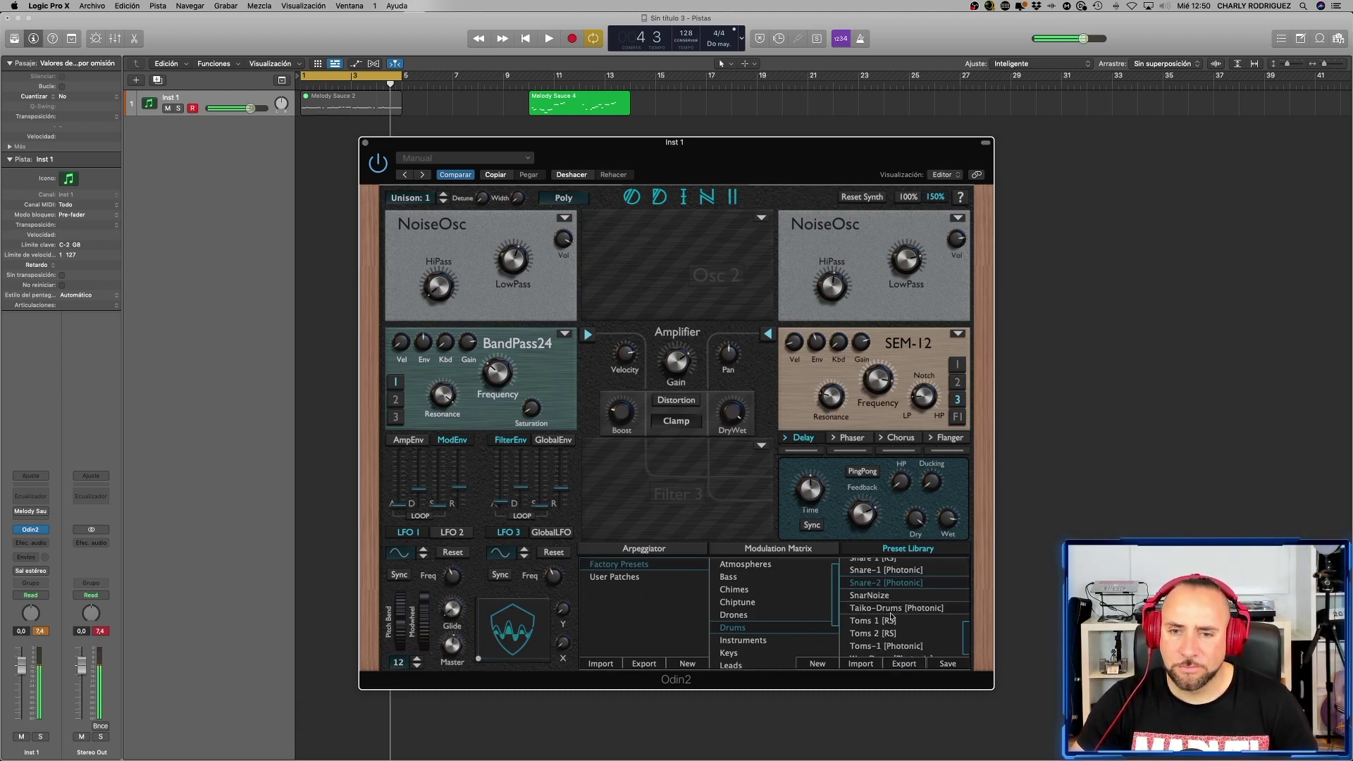
pyautogui.click(885, 617)
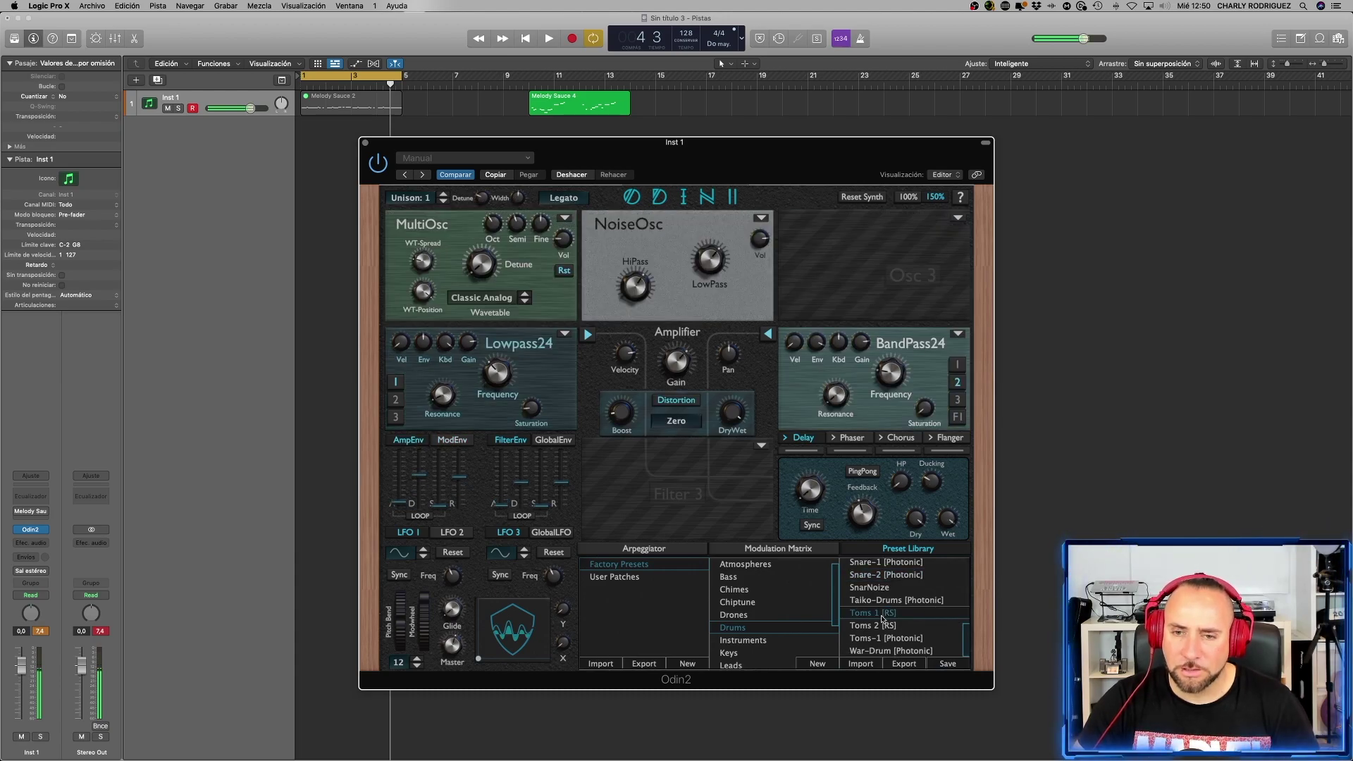
pyautogui.click(890, 652)
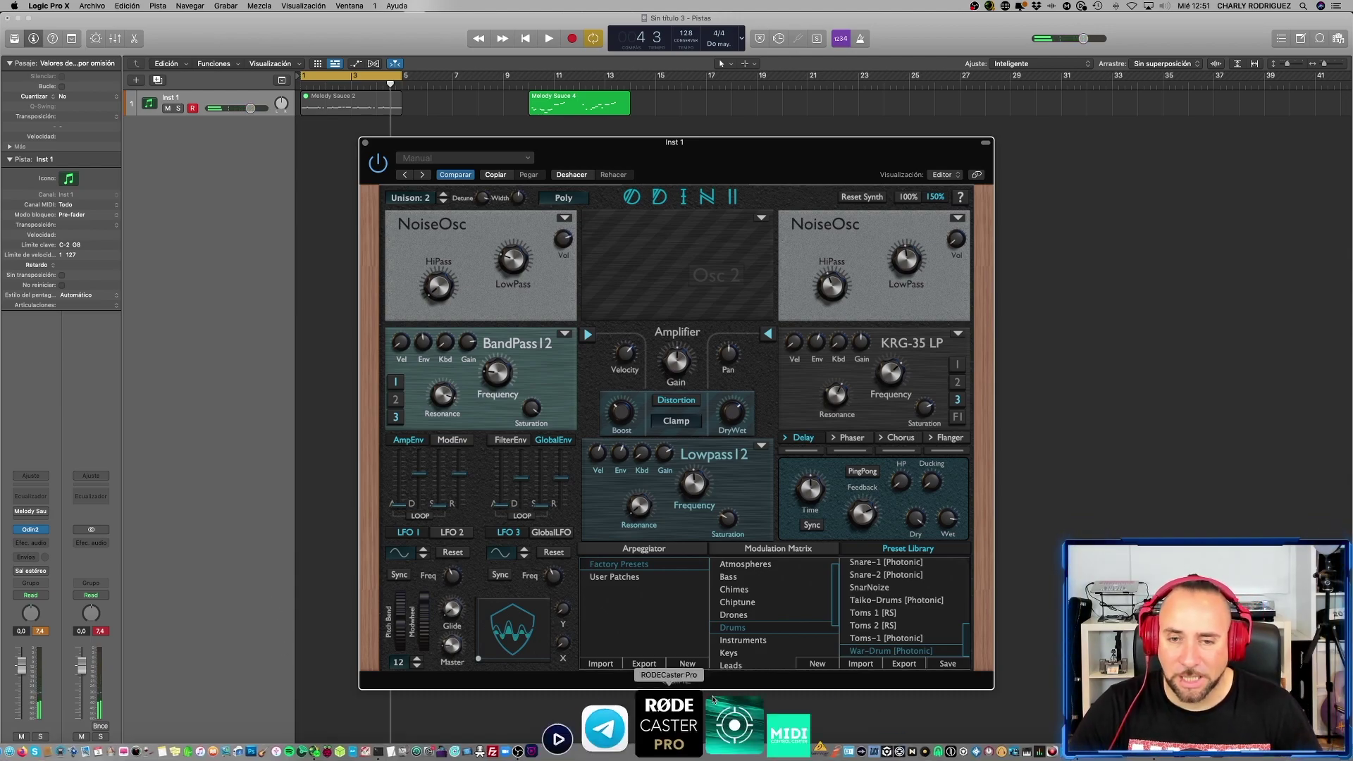
# - Show the Instruments category and audition its Accordion and Brass Pad presets
pyautogui.click(743, 640)
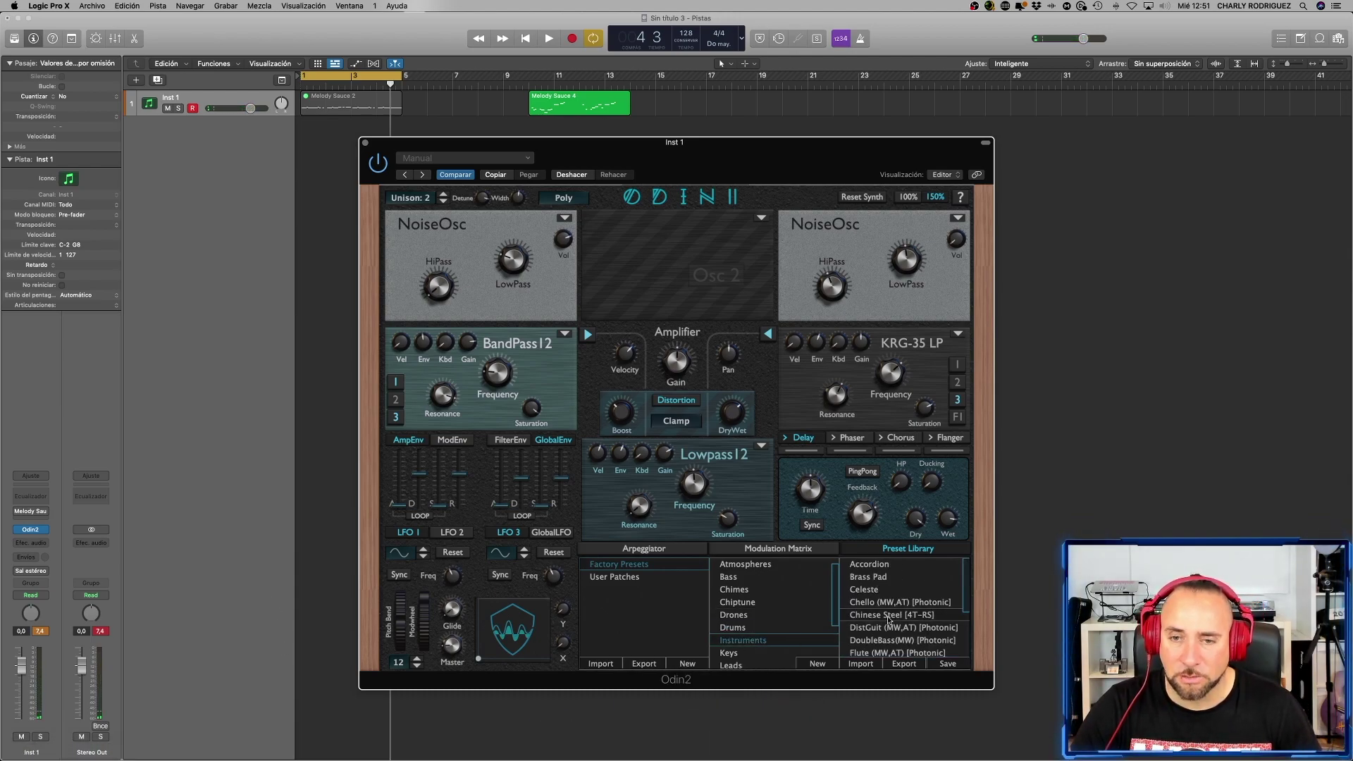
pyautogui.click(878, 568)
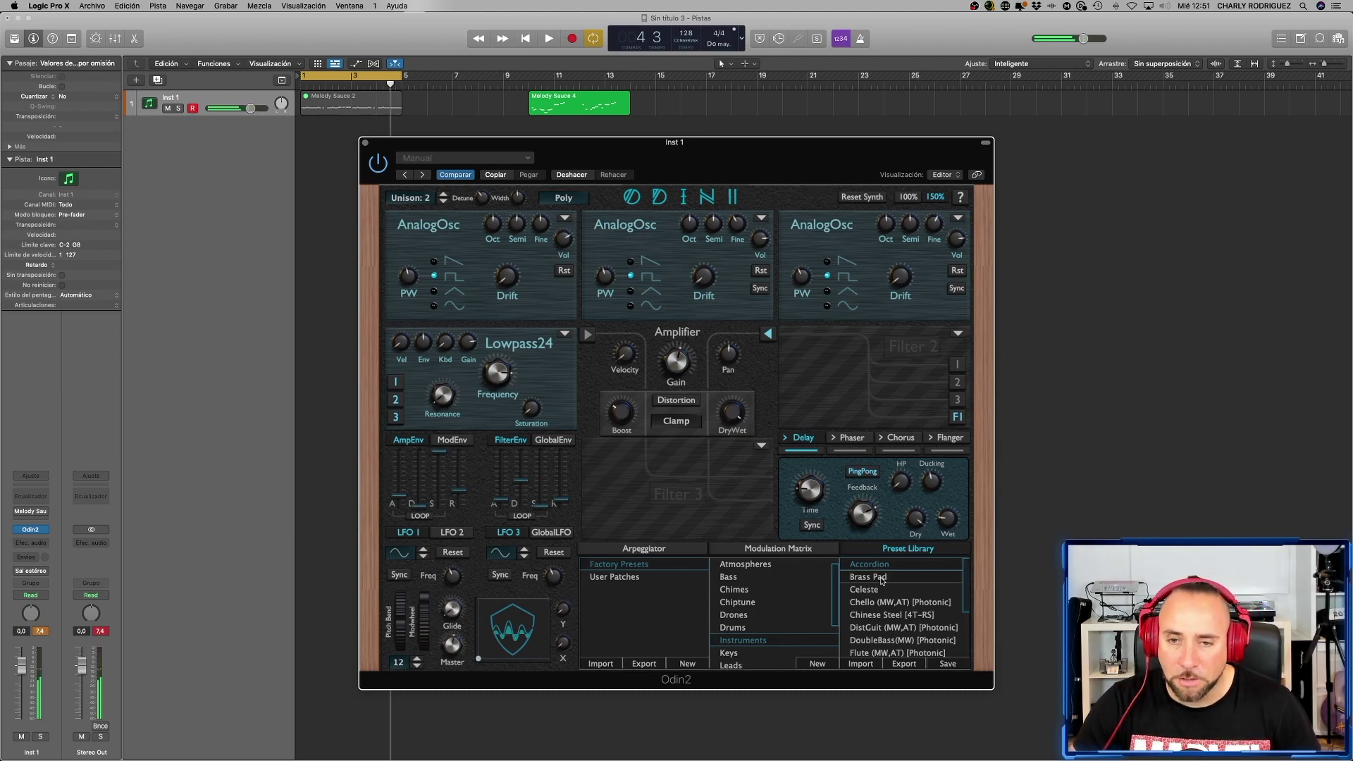
pyautogui.click(881, 578)
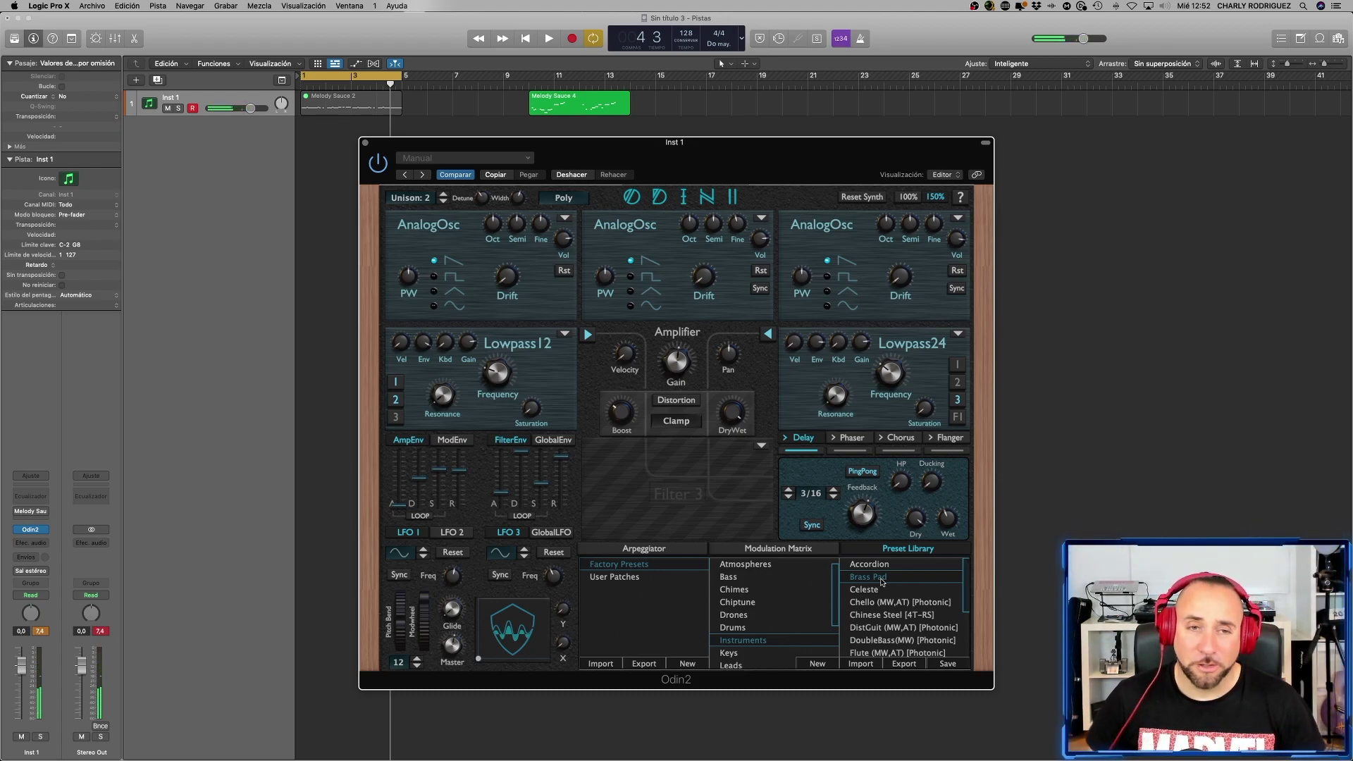
# - Switch Logic's control bar display to the custom layout (Personalizado) to show incoming MIDI activity
pyautogui.click(741, 38)
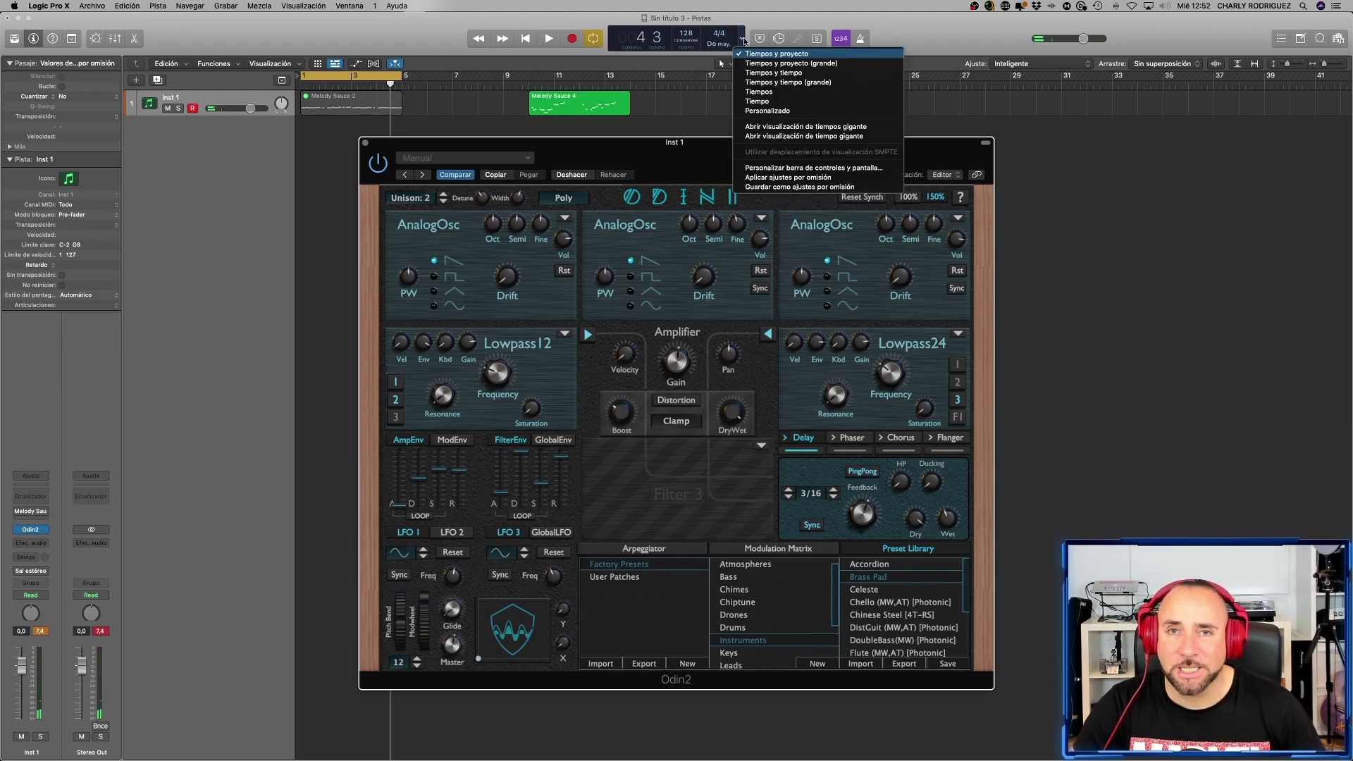
pyautogui.click(779, 111)
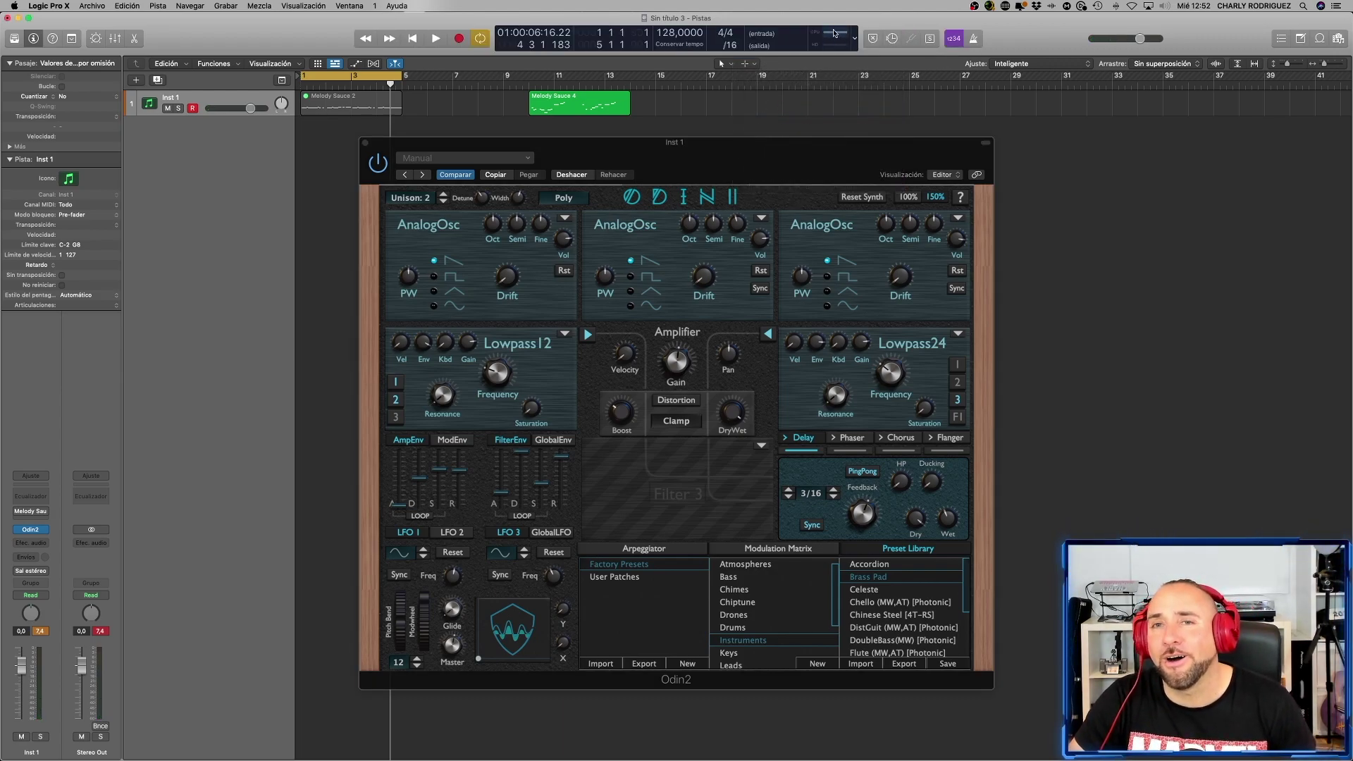
pyautogui.click(834, 38)
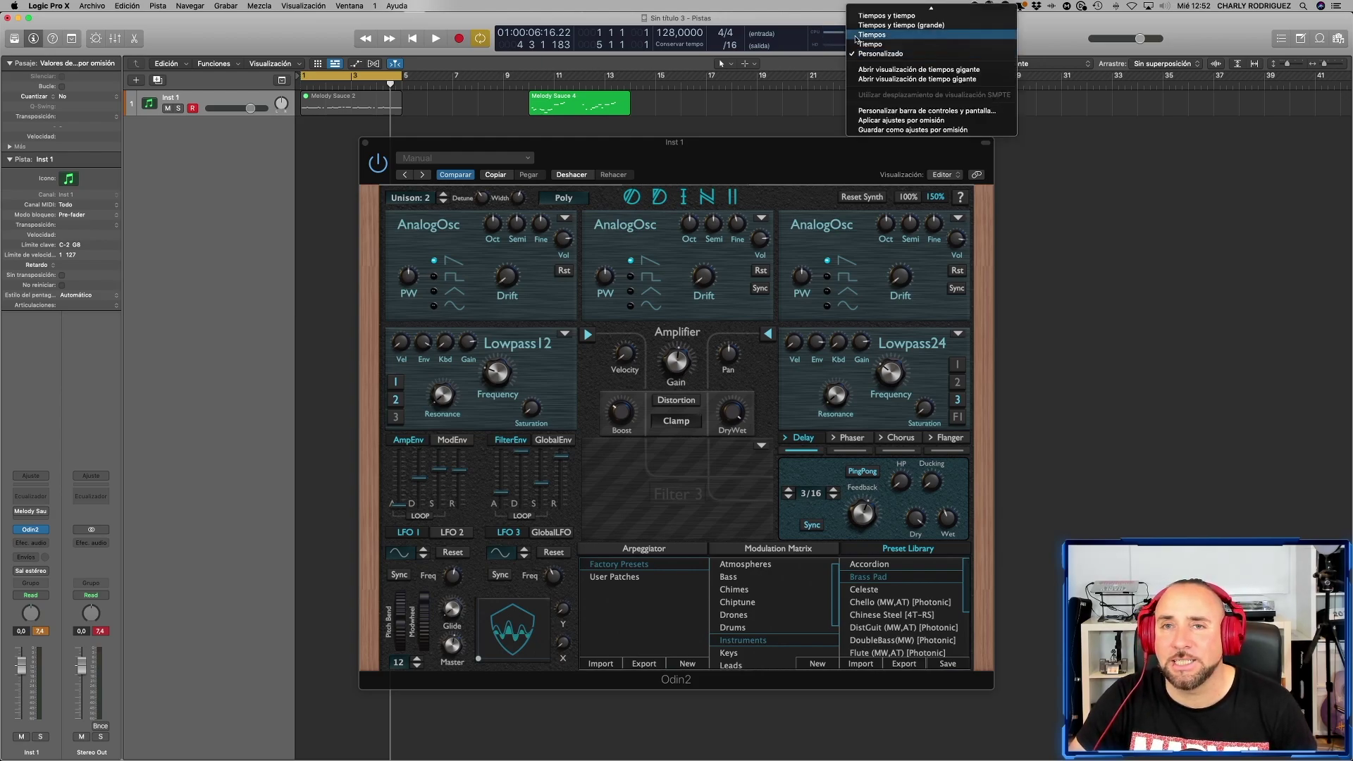
pyautogui.click(834, 38)
# - Audition DistGuit (MW,AT) [Photonic] from the Instruments category, and then load Jazzguitar (MW) [Photonic]
pyautogui.scroll(-3, 880, 621)
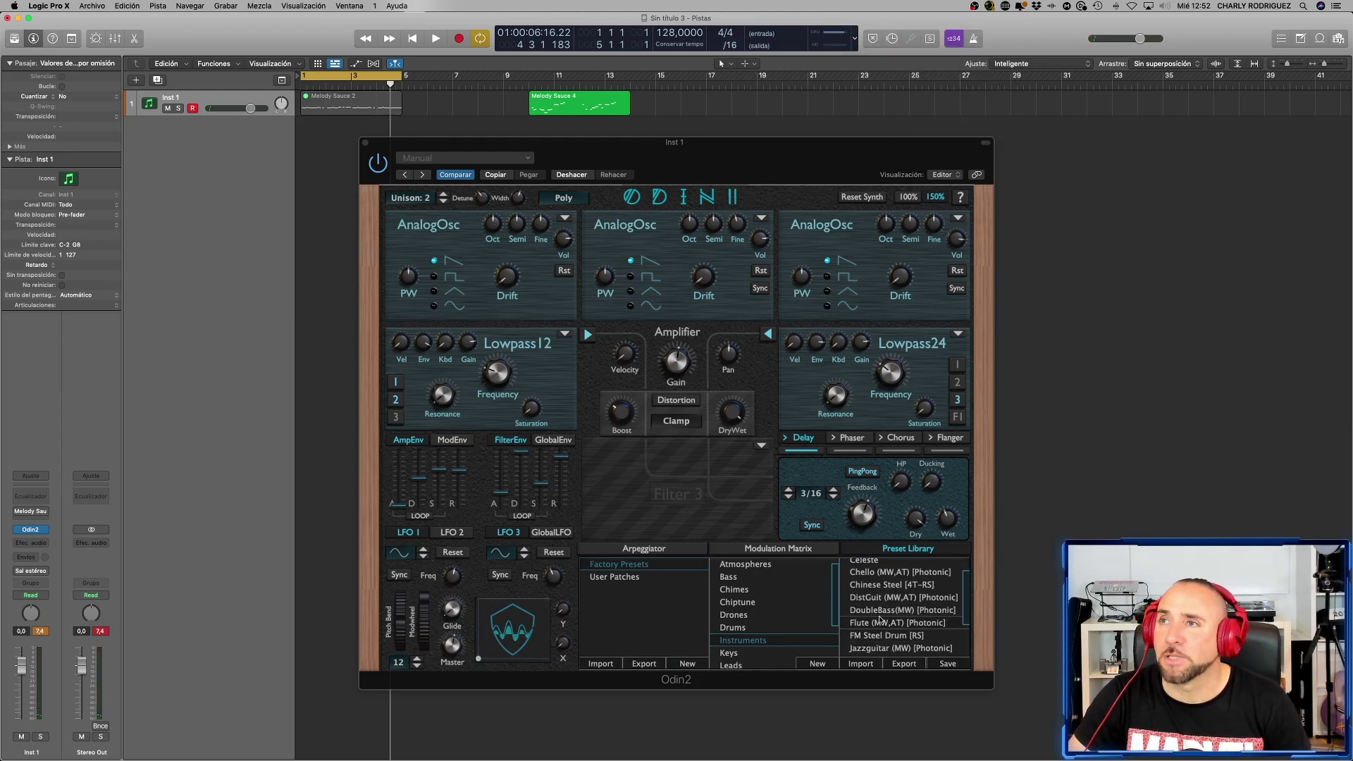
pyautogui.click(878, 604)
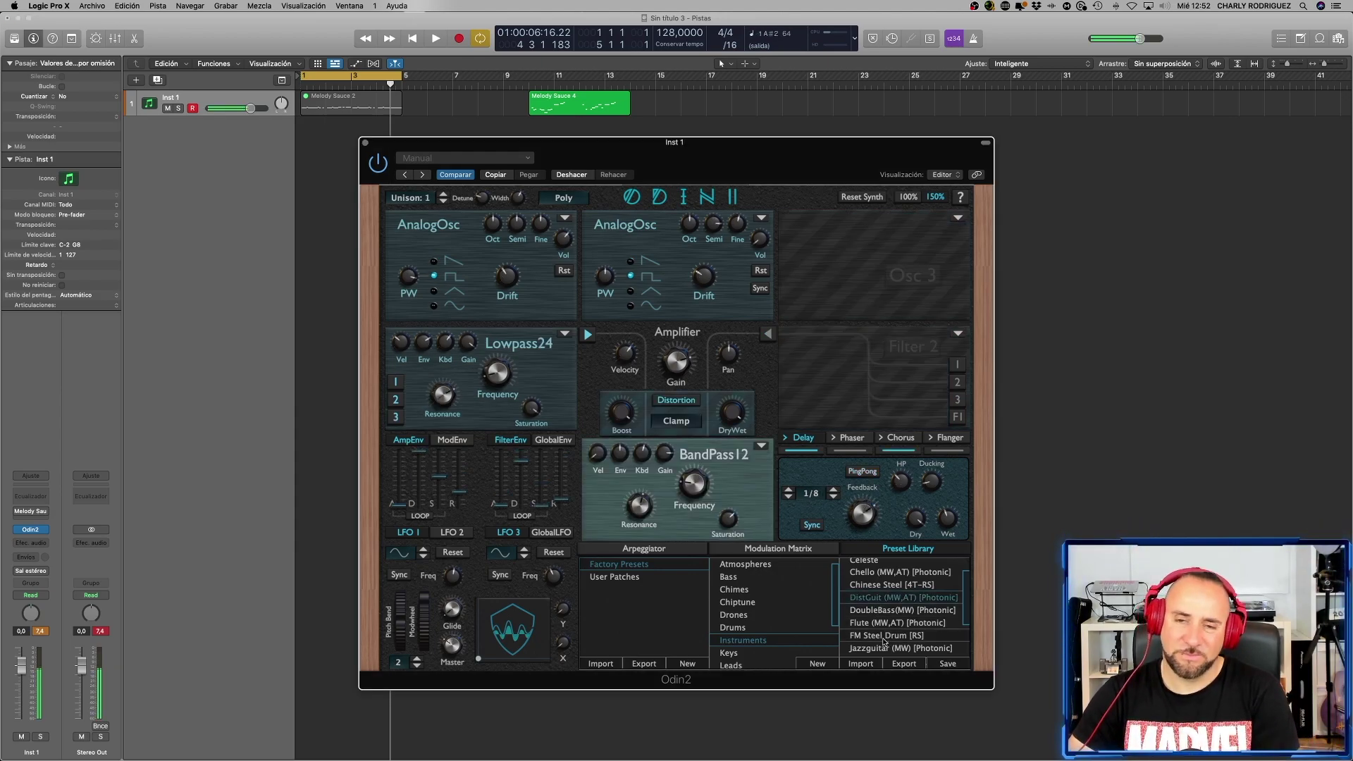
pyautogui.scroll(-3, 884, 638)
pyautogui.click(892, 619)
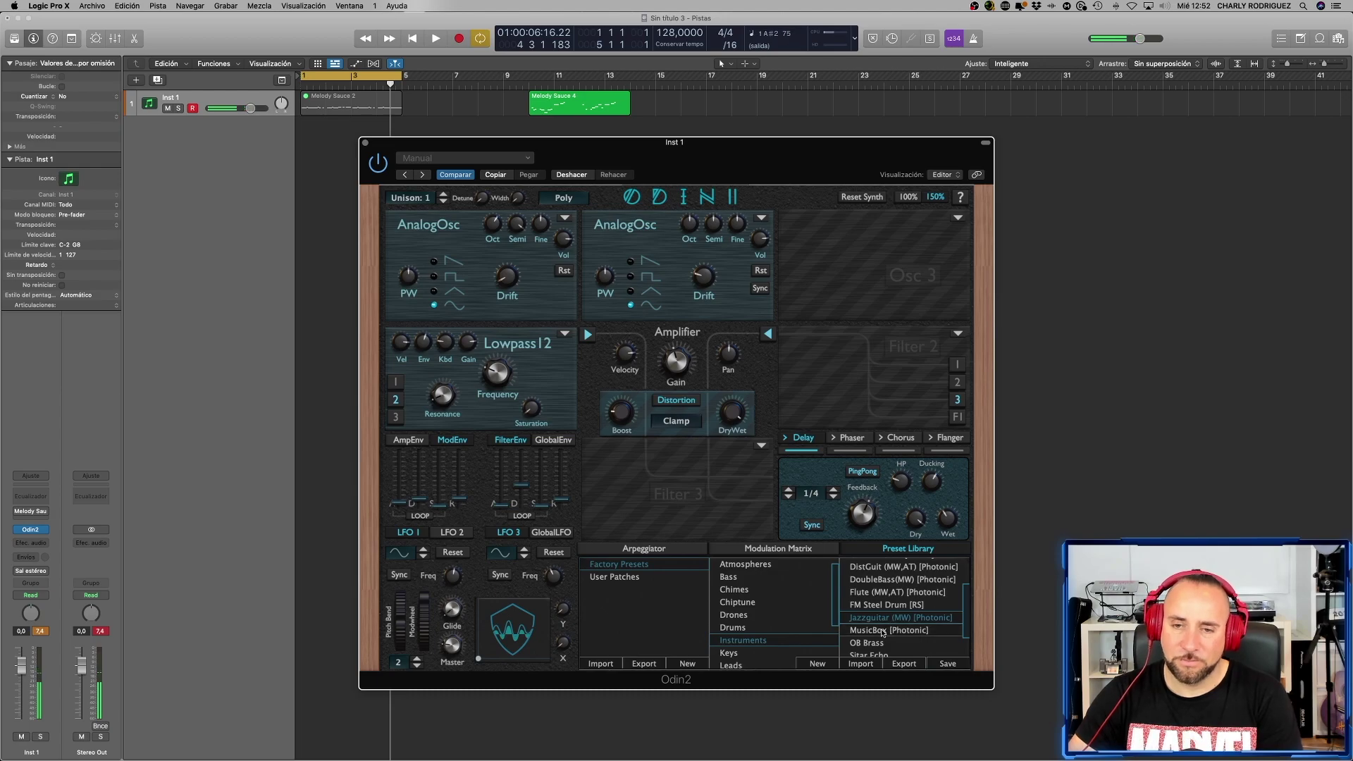
# - Audition MusicBox [Photonic] and OB Brass from Instruments, and browse the remaining presets and categories
pyautogui.click(883, 631)
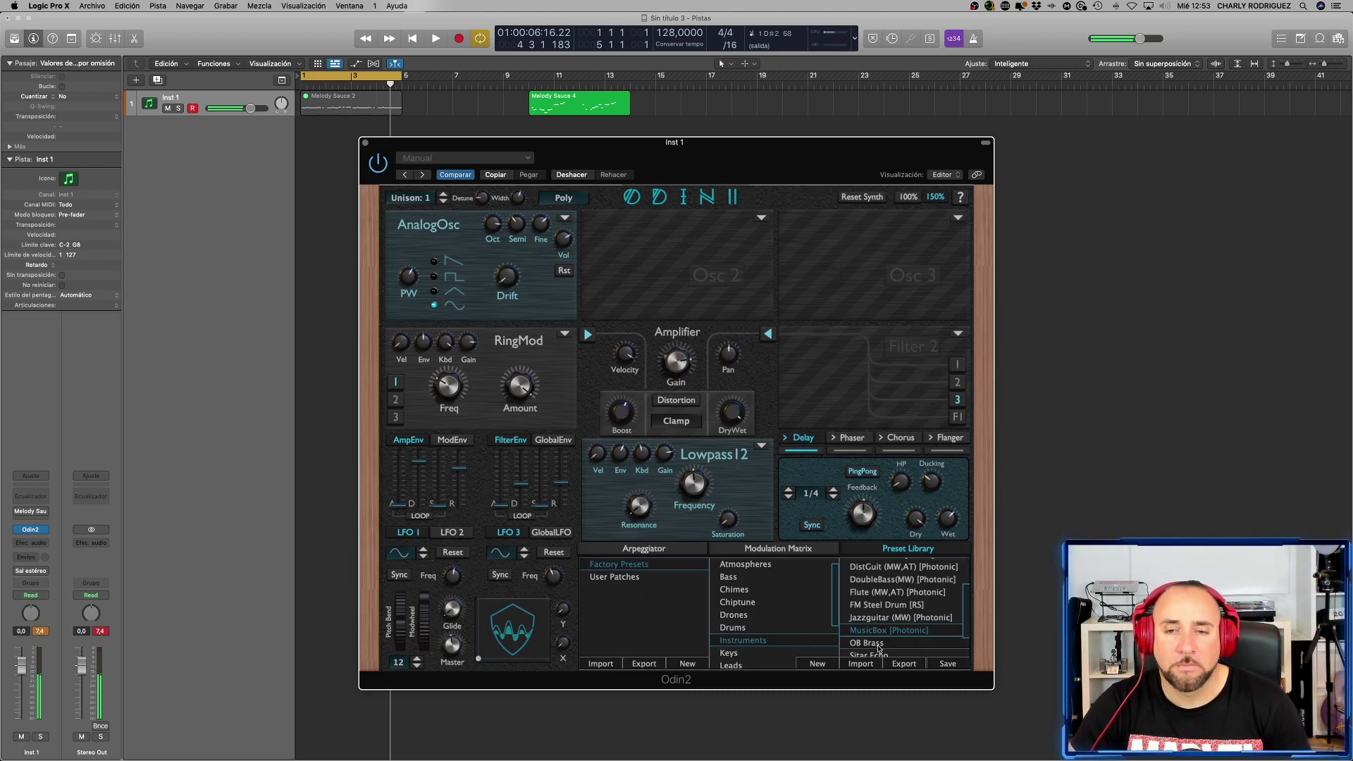
pyautogui.click(878, 644)
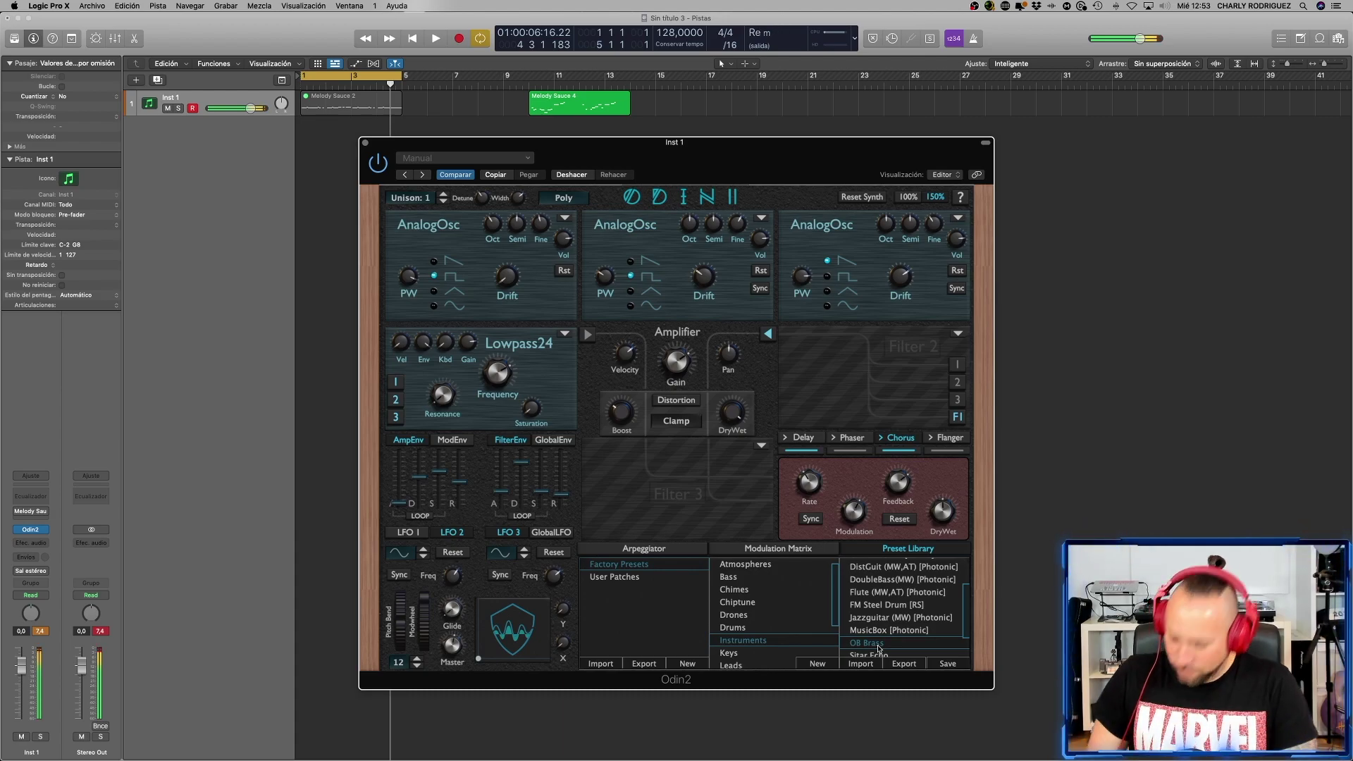
pyautogui.scroll(-3, 878, 635)
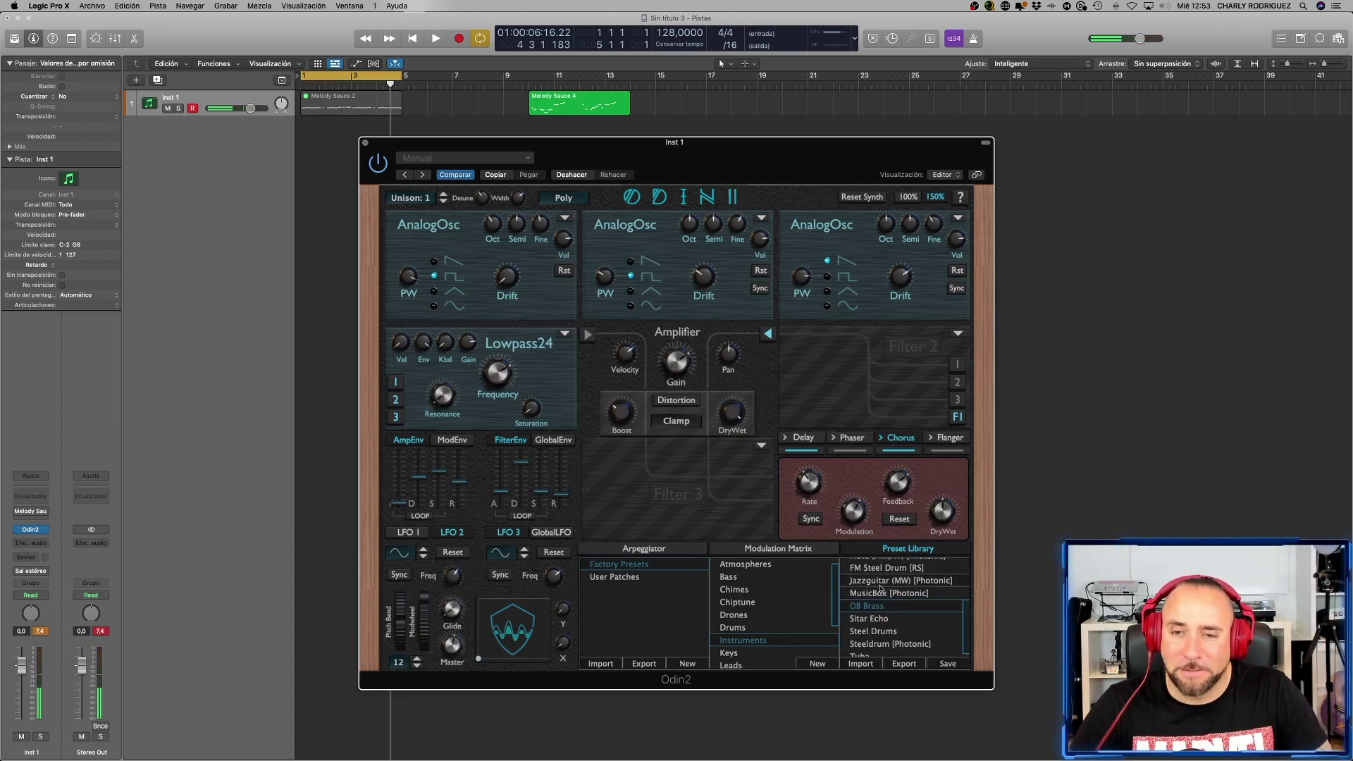
pyautogui.scroll(-3, 775, 614)
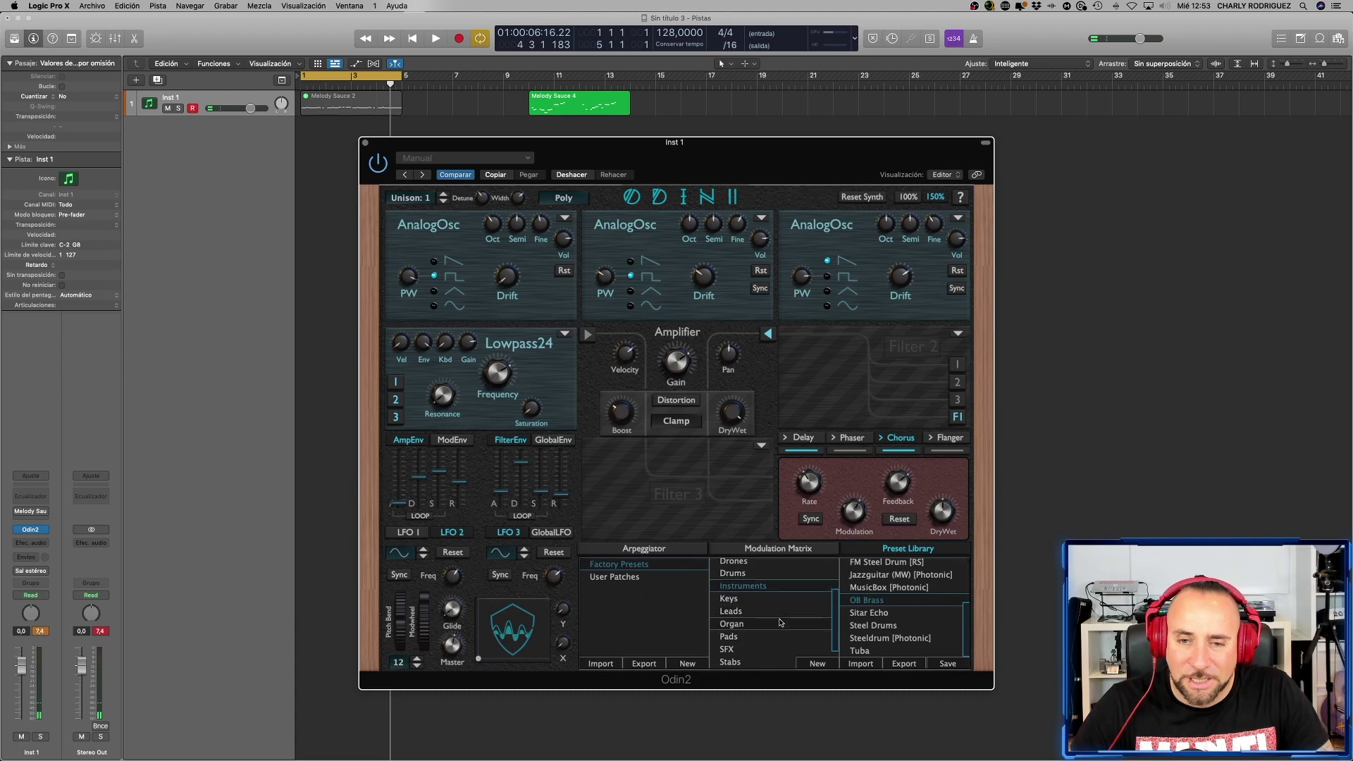
# - Show the Leads category and audition Drawing Lead, EDM Synth Projektor, Filter LFO Lead and Karplus Lead
pyautogui.click(754, 604)
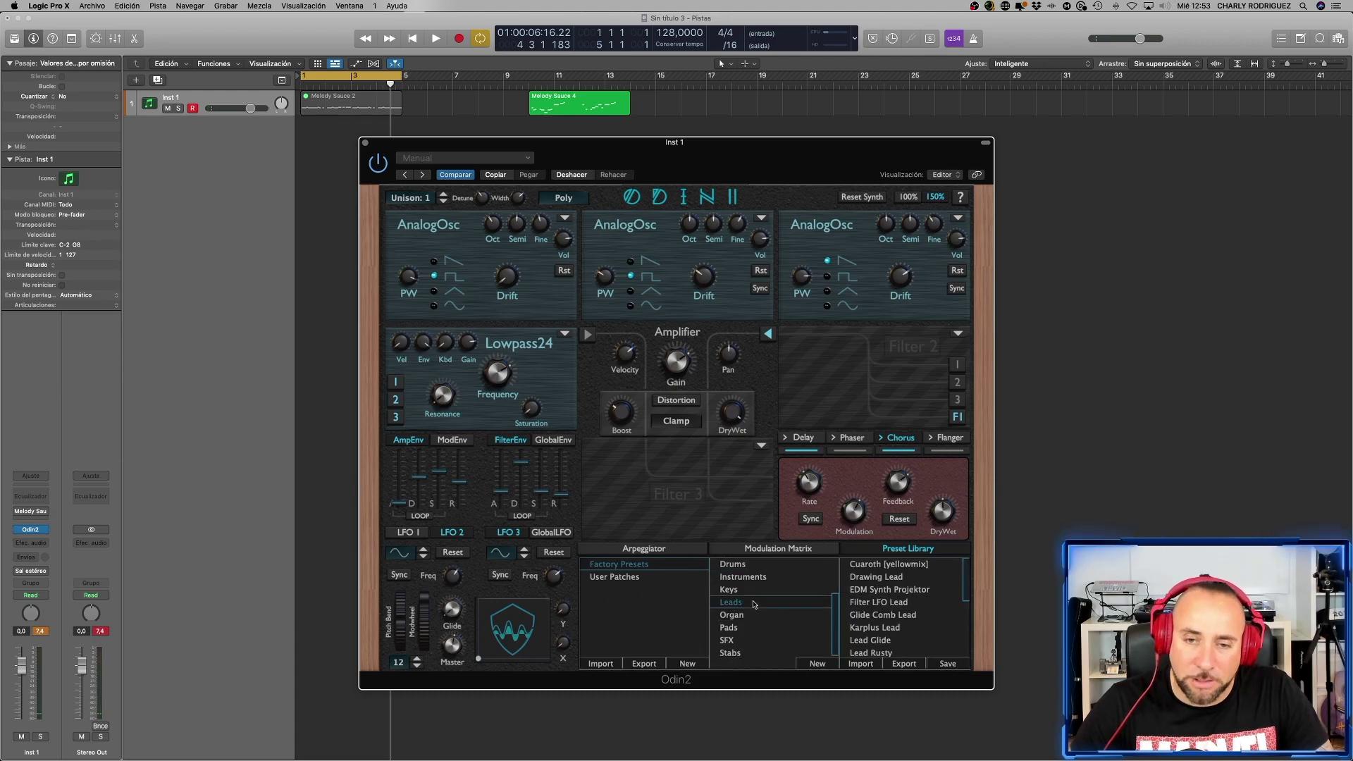
pyautogui.click(878, 577)
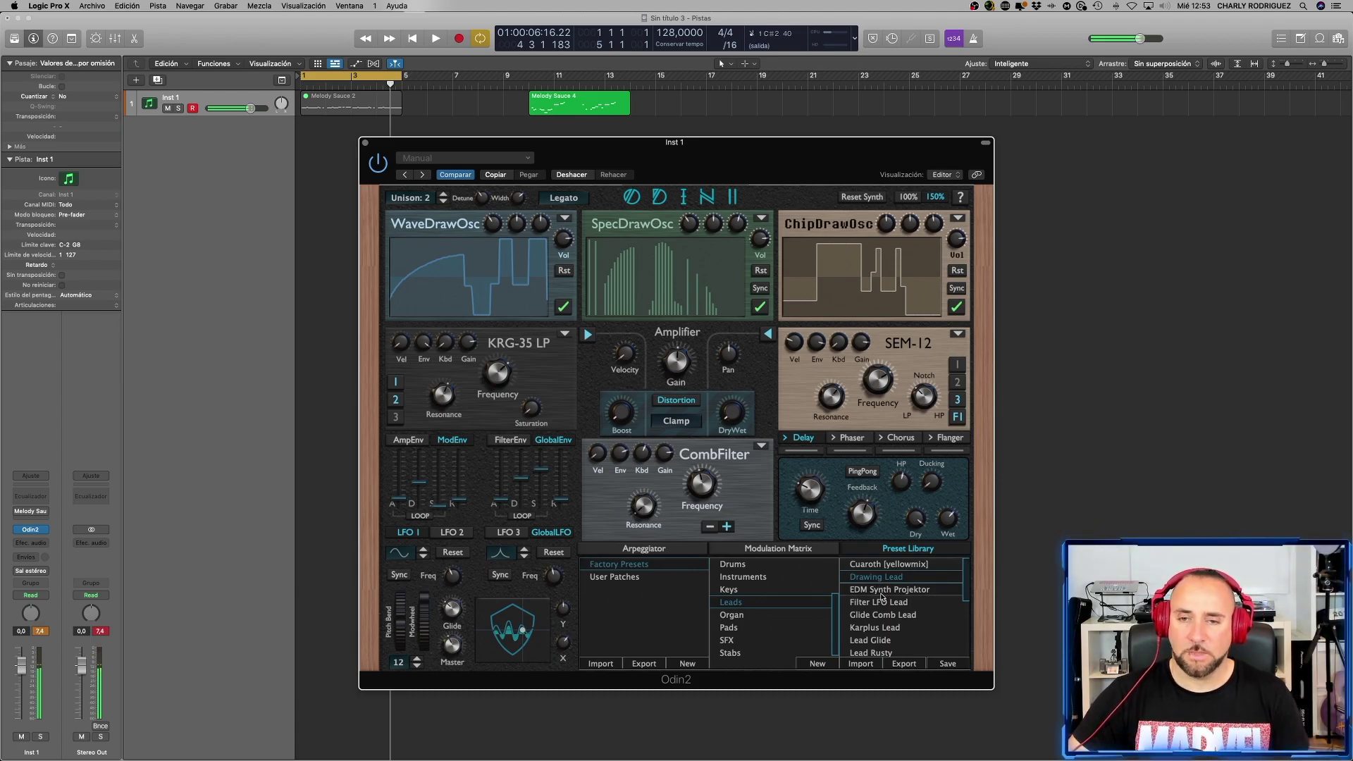
pyautogui.click(882, 592)
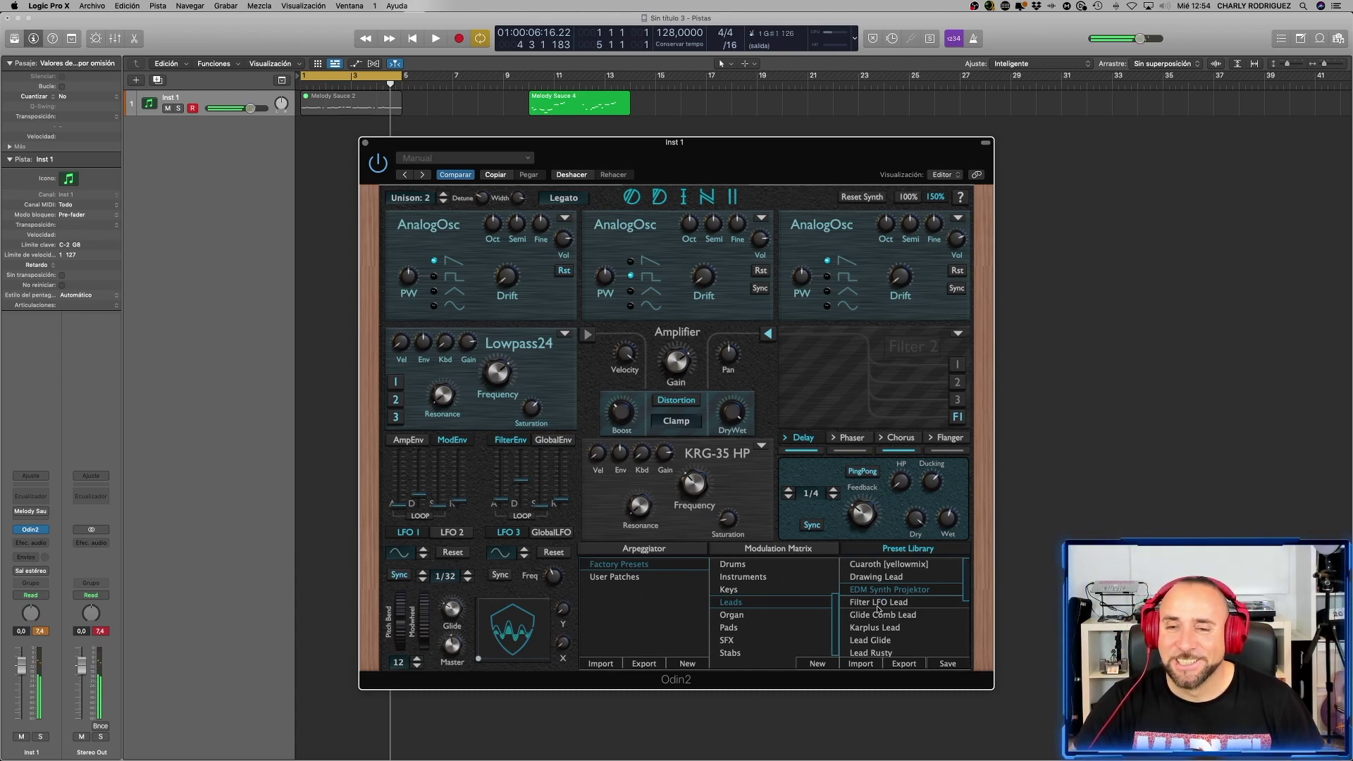
pyautogui.click(879, 605)
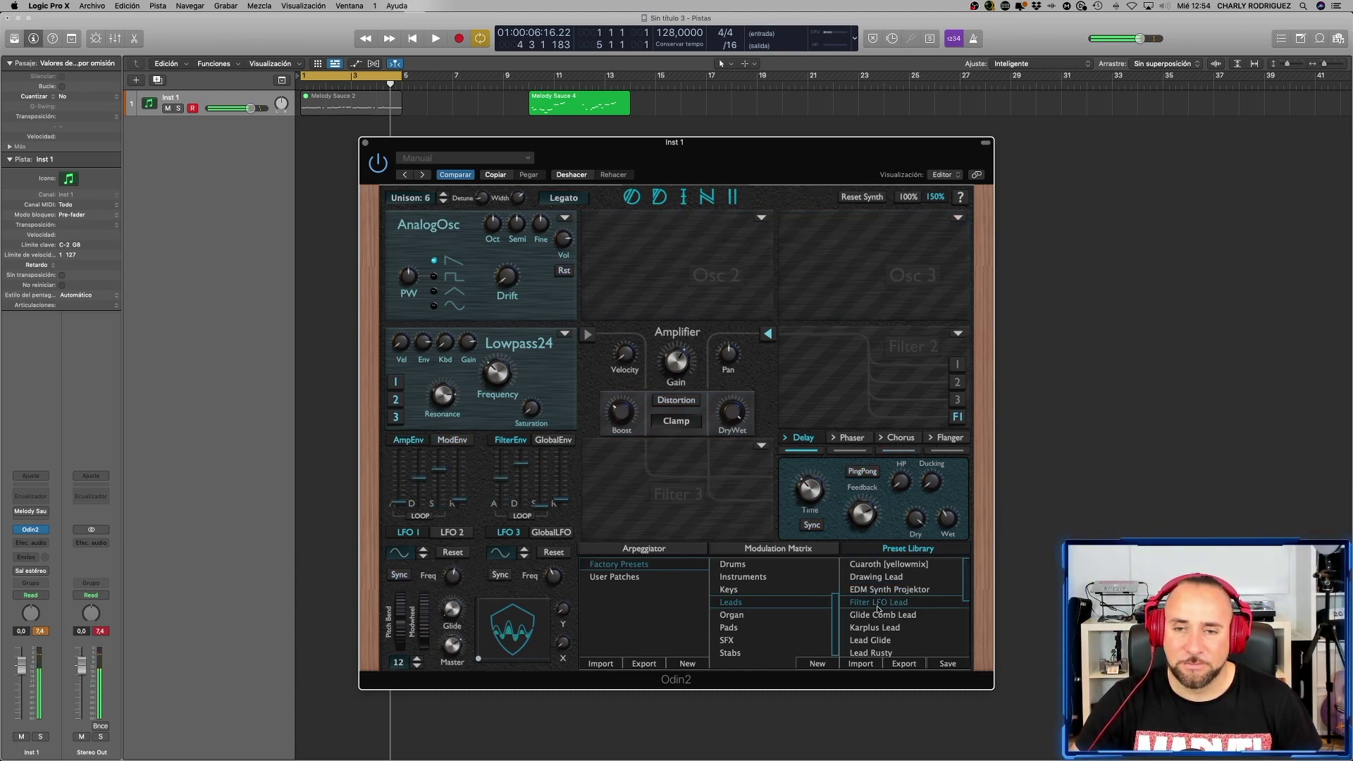
pyautogui.click(880, 629)
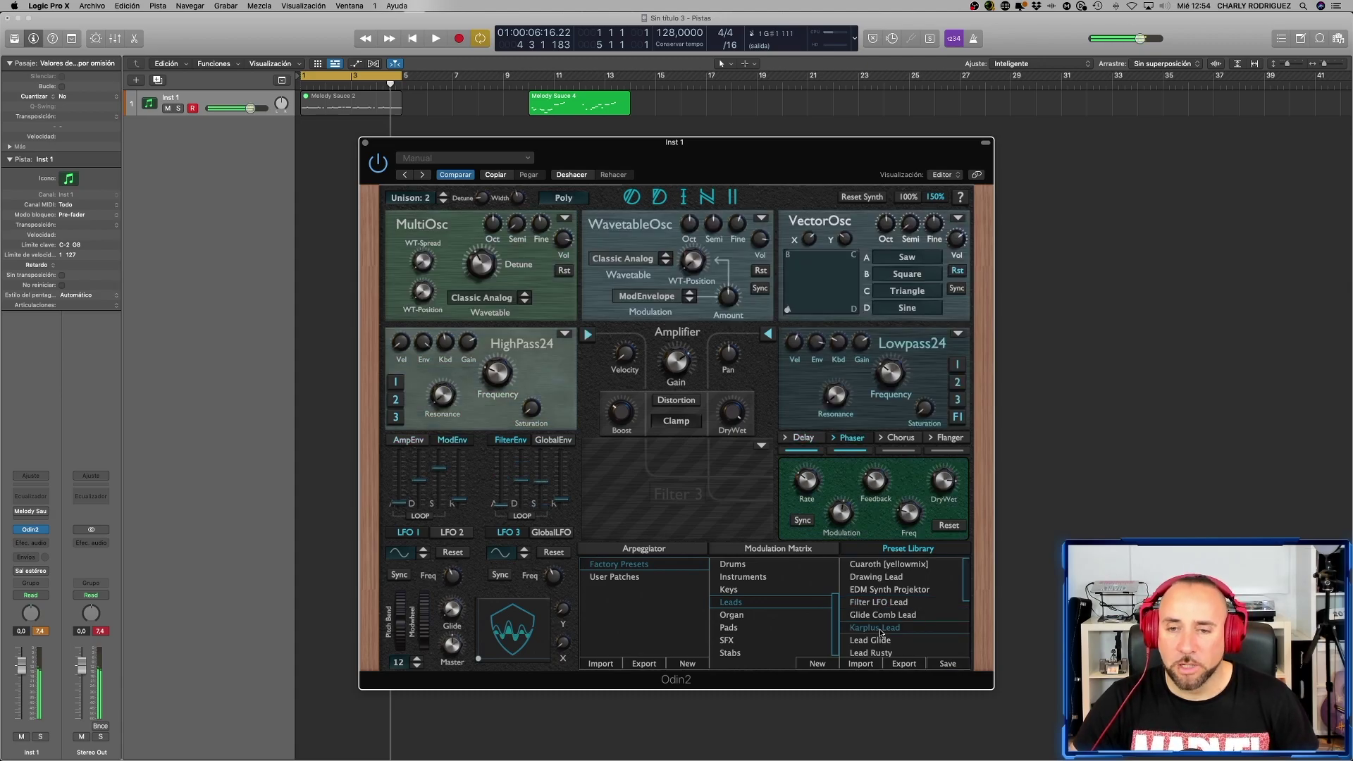
# - Audition Lead Rusty, Lead Square A and Lead Squarepusher from Leads, and browse the presets that follow
pyautogui.scroll(-2, 883, 641)
pyautogui.click(894, 630)
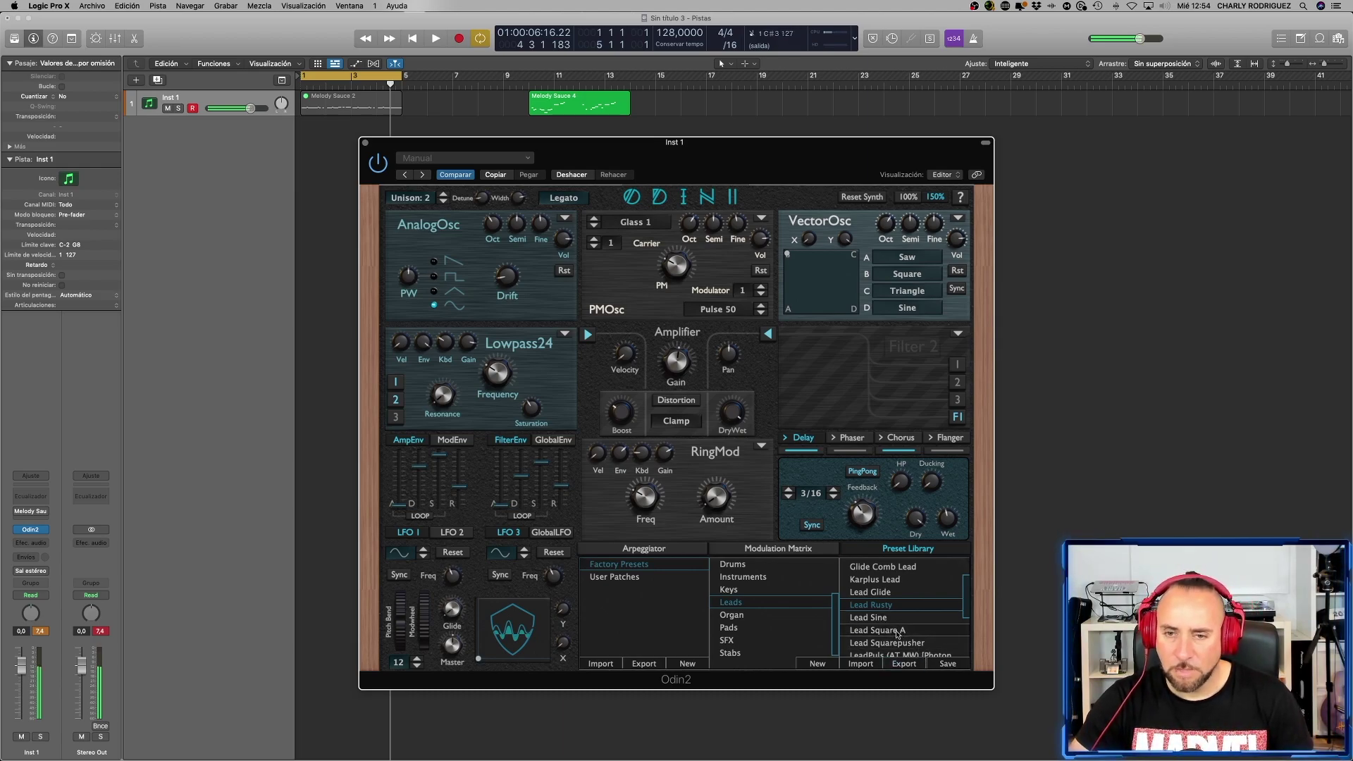
pyautogui.click(897, 631)
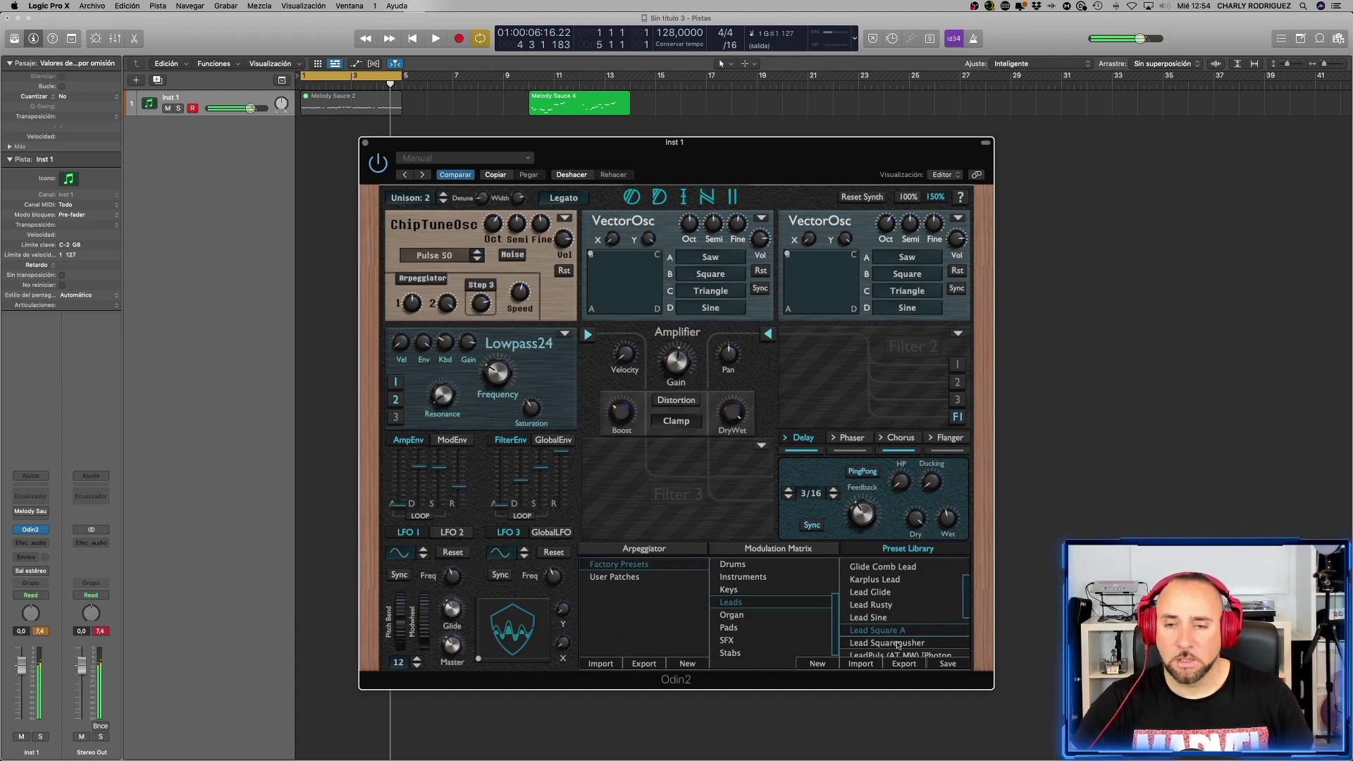
pyautogui.click(898, 642)
pyautogui.scroll(-5, 882, 604)
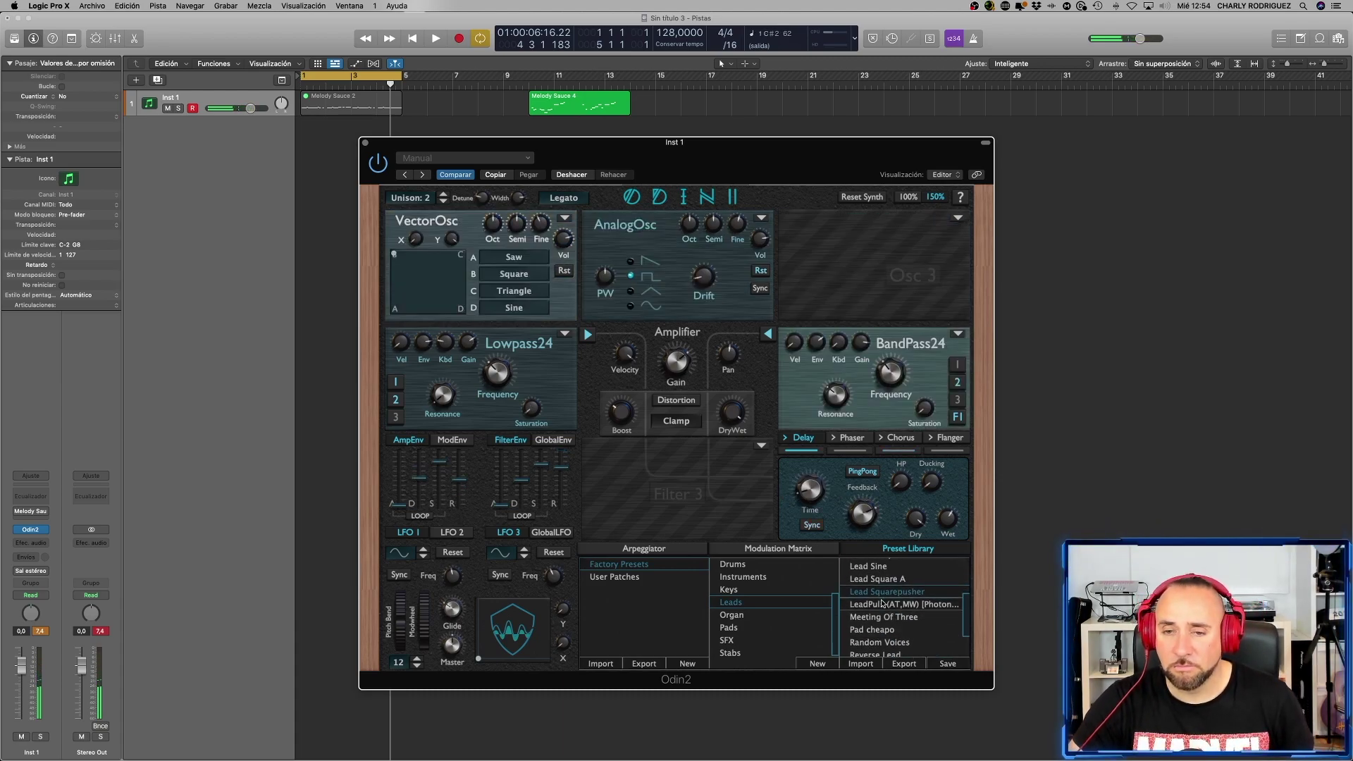
# - Show the Organ category and audition its Organ 0001, Organ Tremolo and 666-001-Organ presets
pyautogui.click(732, 614)
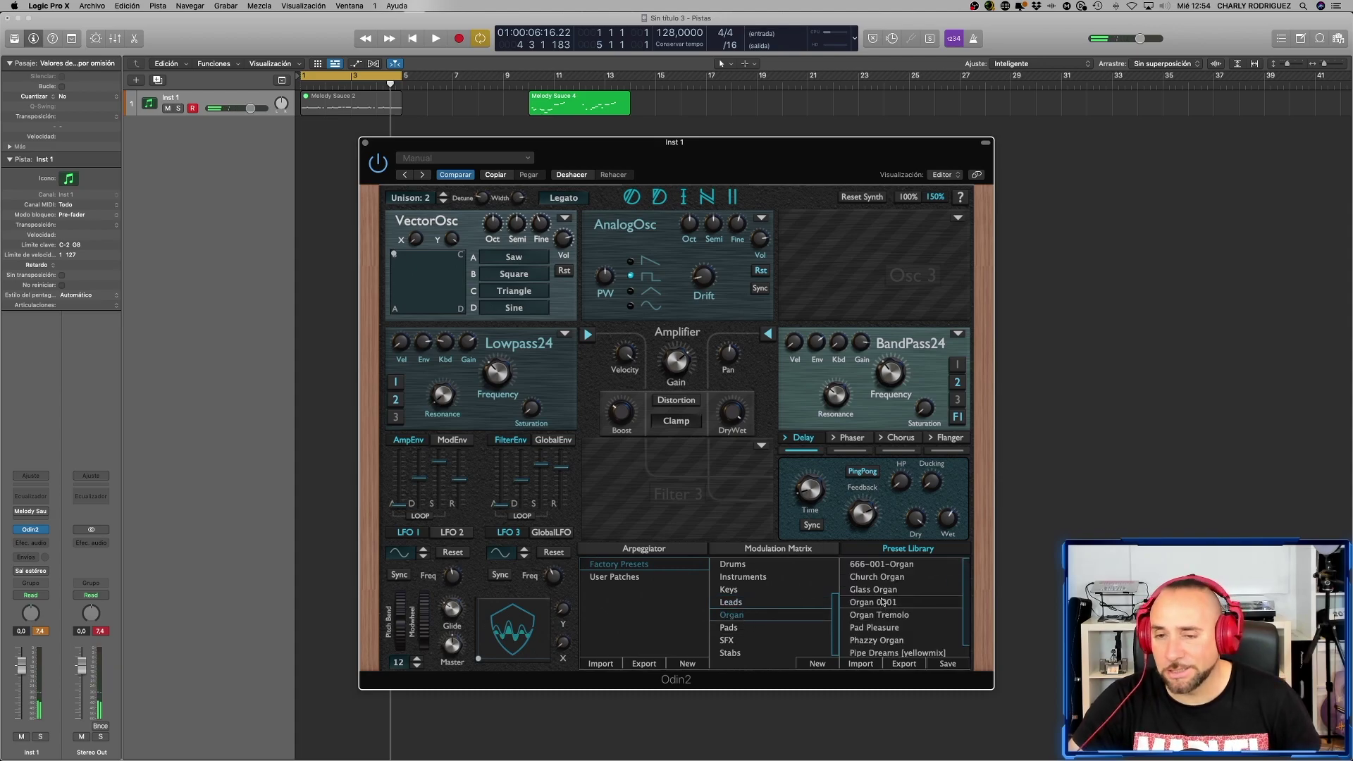
pyautogui.click(884, 603)
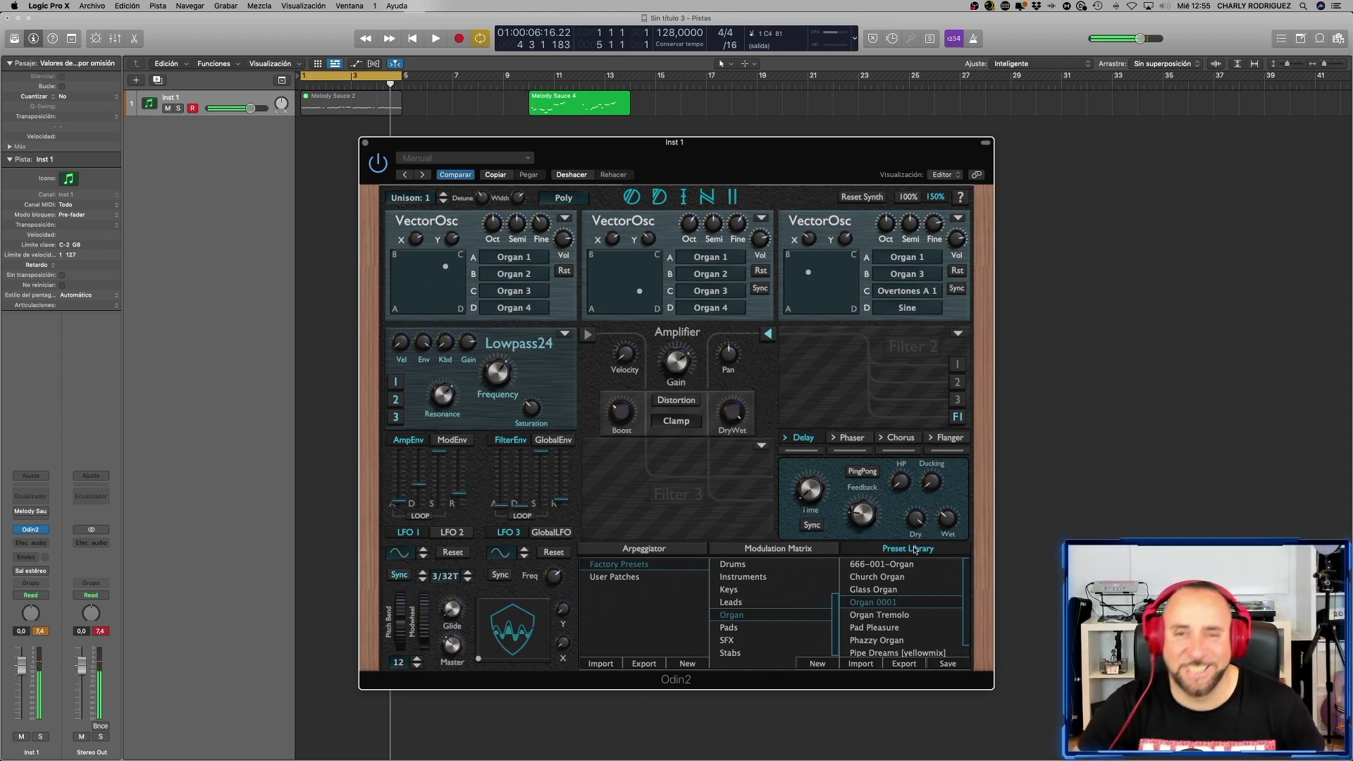
pyautogui.click(887, 621)
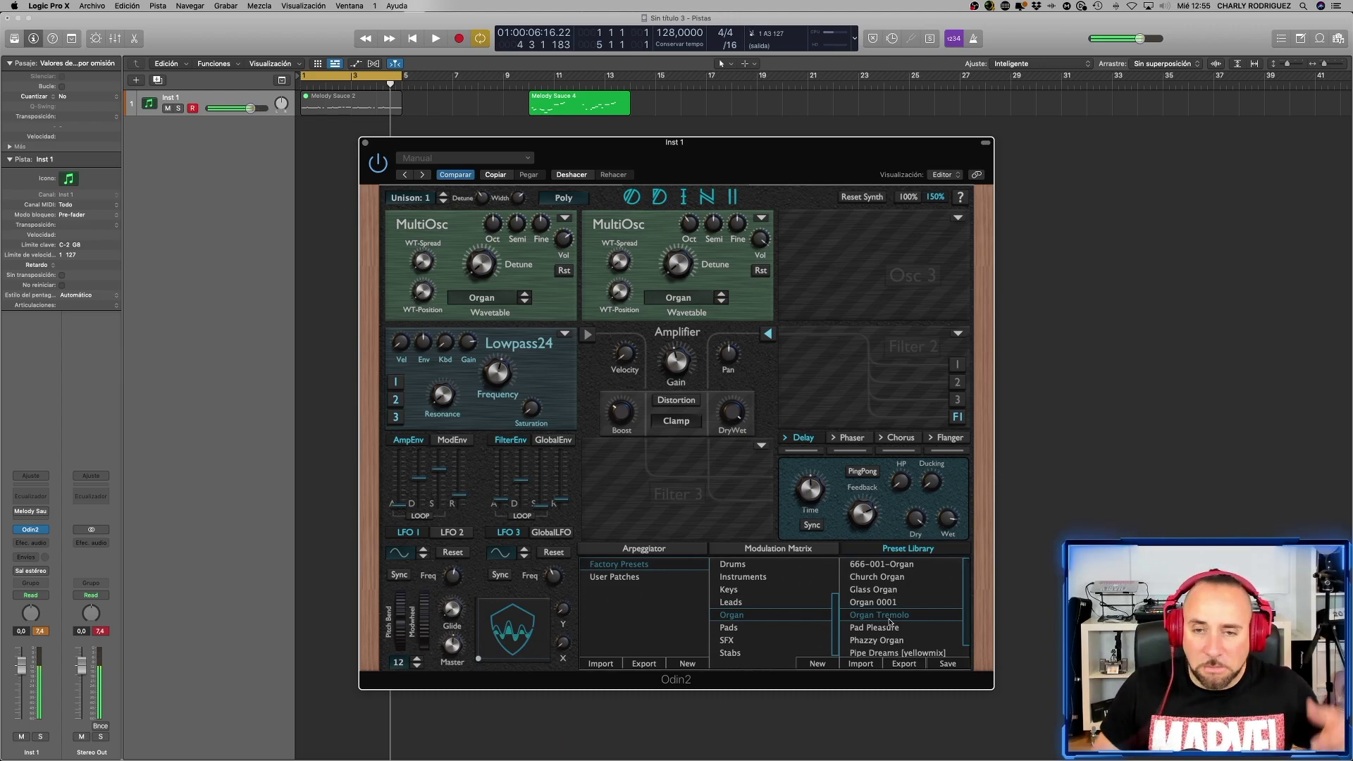
pyautogui.click(894, 566)
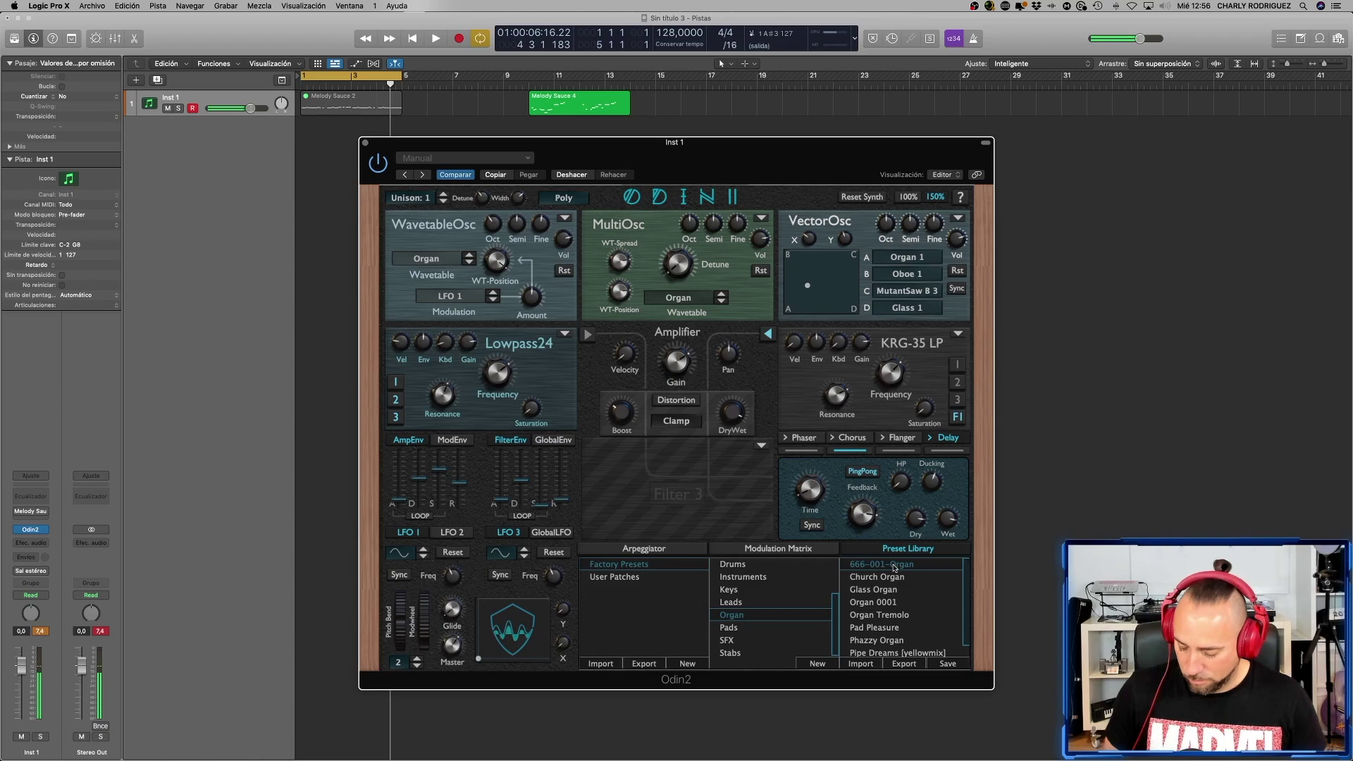
# - Show the SFX category and audition its Doctor Acid, Drone S&H and FX Jump [RM] presets
pyautogui.scroll(-1, 800, 629)
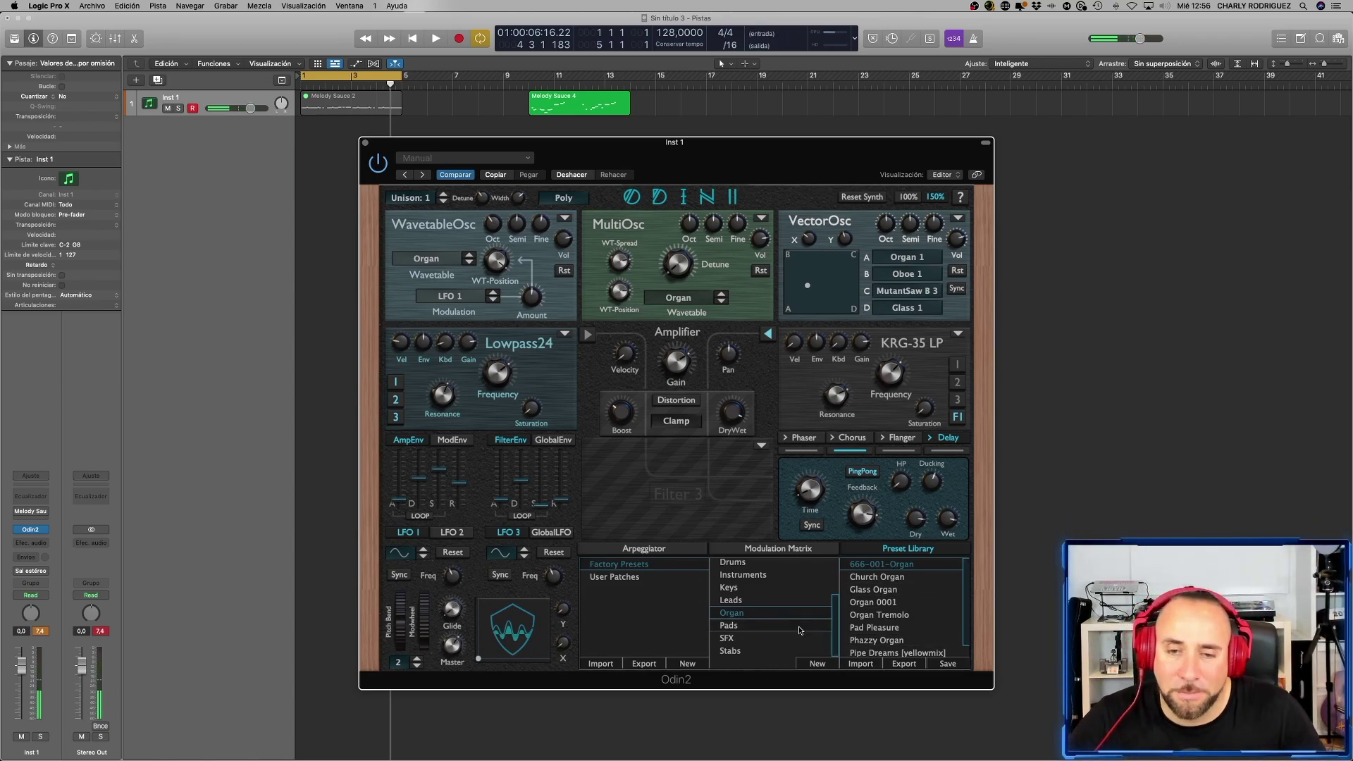
pyautogui.click(750, 639)
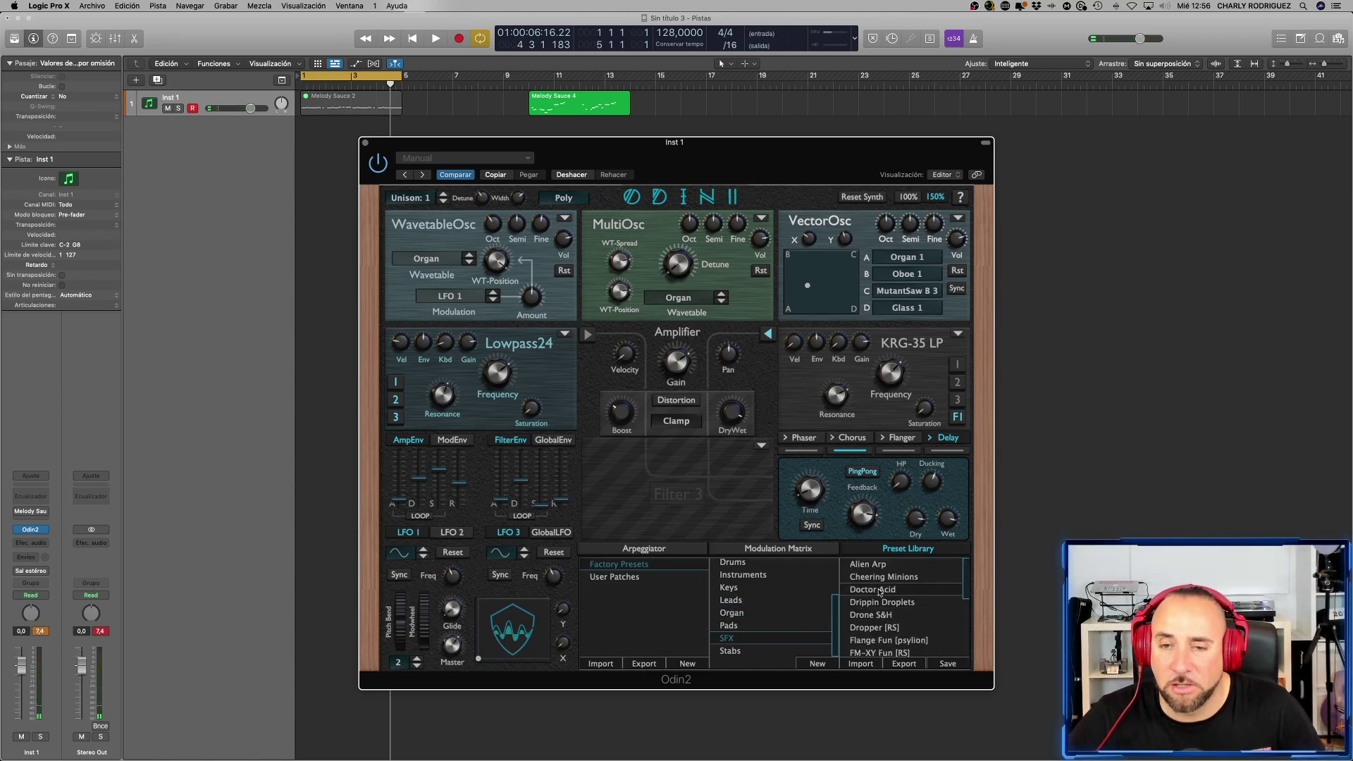
pyautogui.click(880, 590)
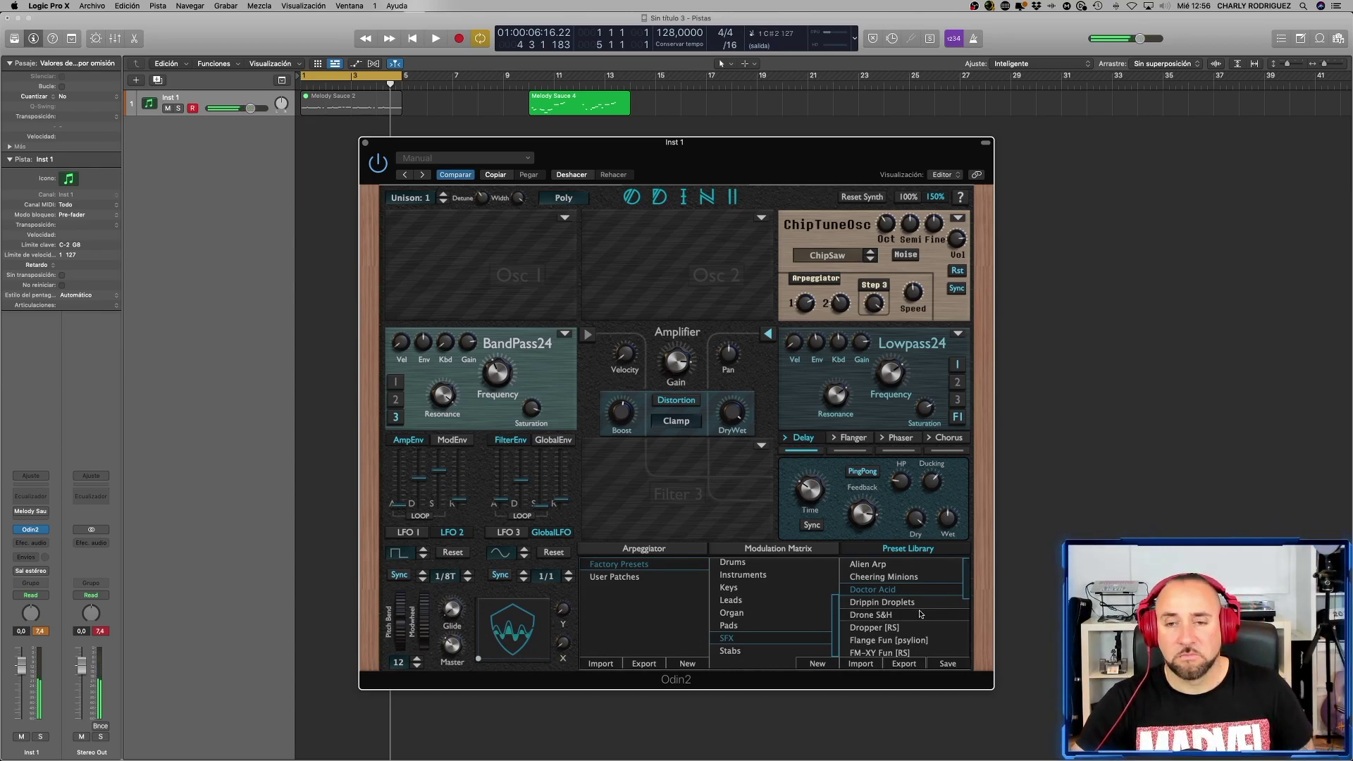
pyautogui.click(919, 615)
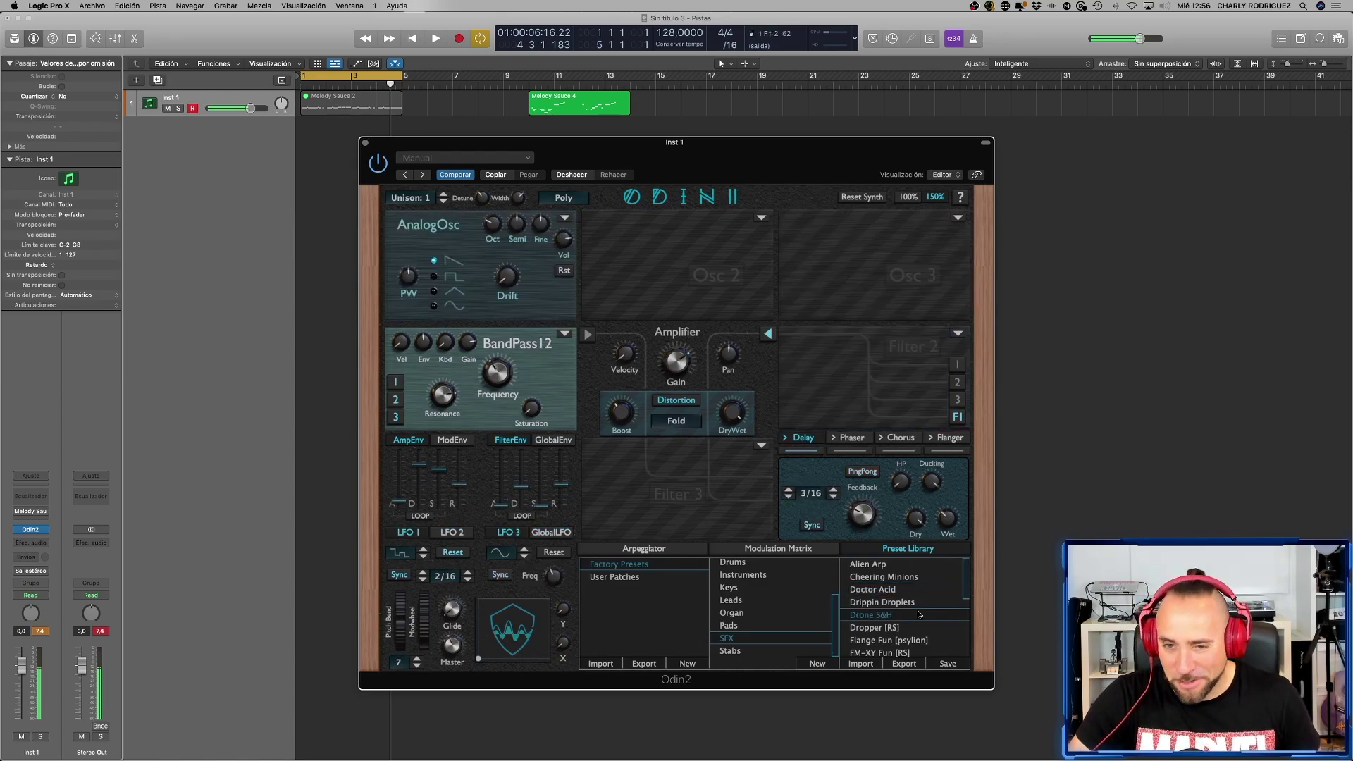
pyautogui.scroll(-3, 919, 618)
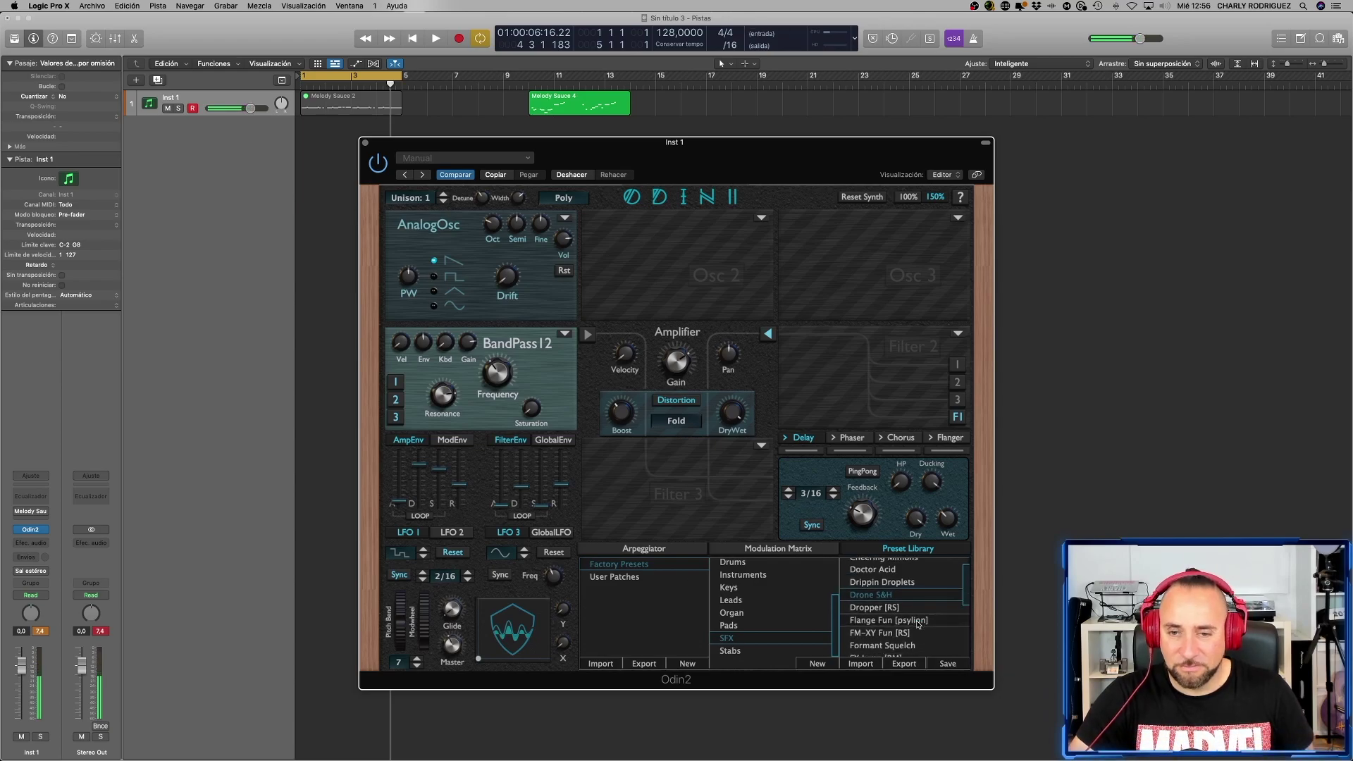
pyautogui.click(904, 633)
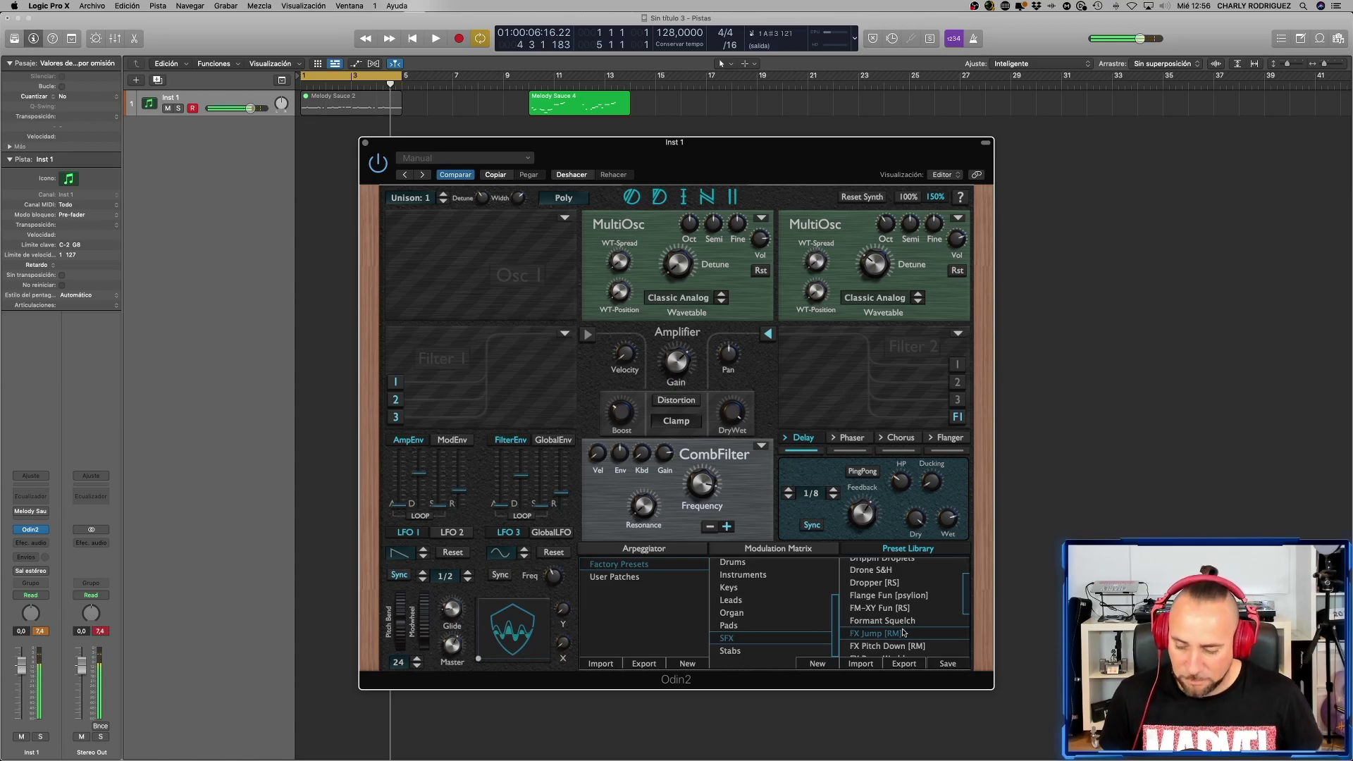
# - Audition Plastic Riser 1 [RS], Space Shuttle [psylion] and Voices in my head [psylion] near the end of the SFX presets
pyautogui.scroll(-5, 902, 635)
pyautogui.scroll(-1, 898, 643)
pyautogui.click(886, 577)
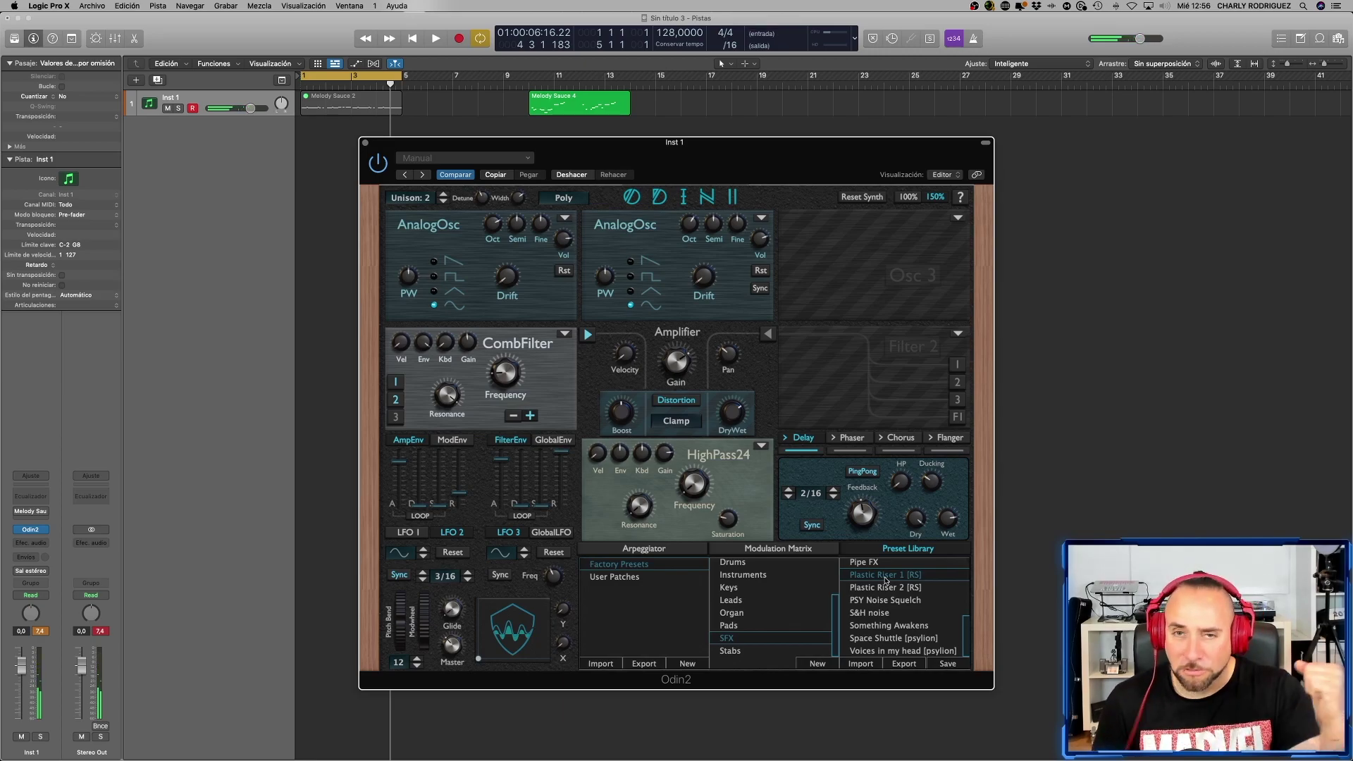
pyautogui.click(891, 639)
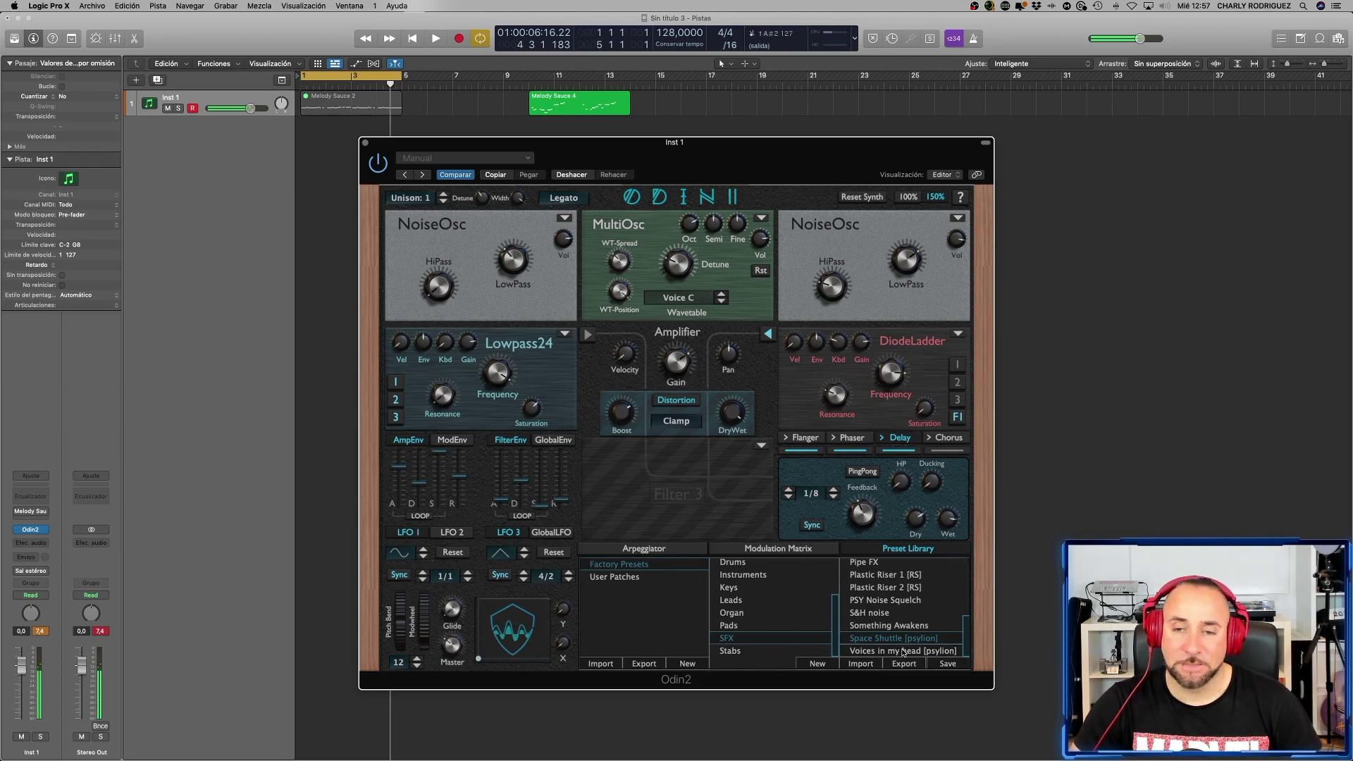
pyautogui.click(903, 652)
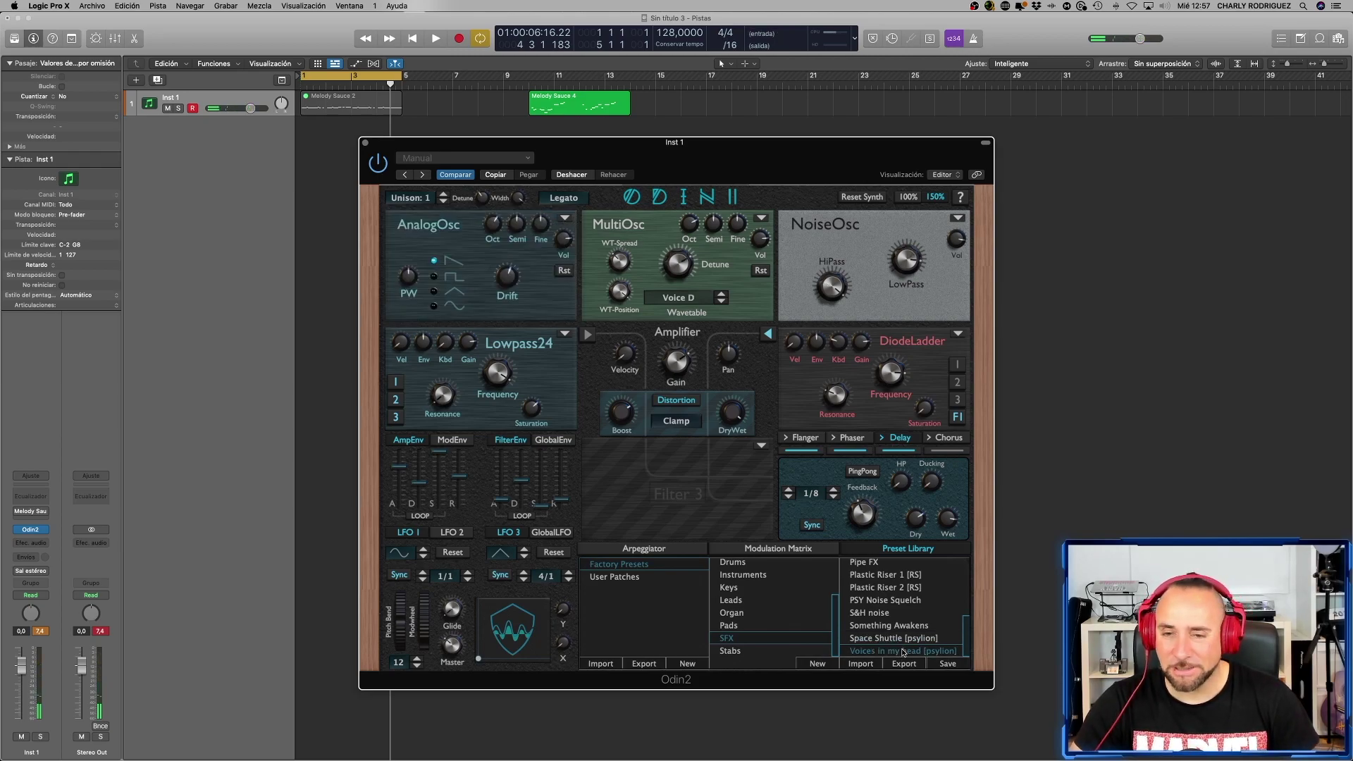